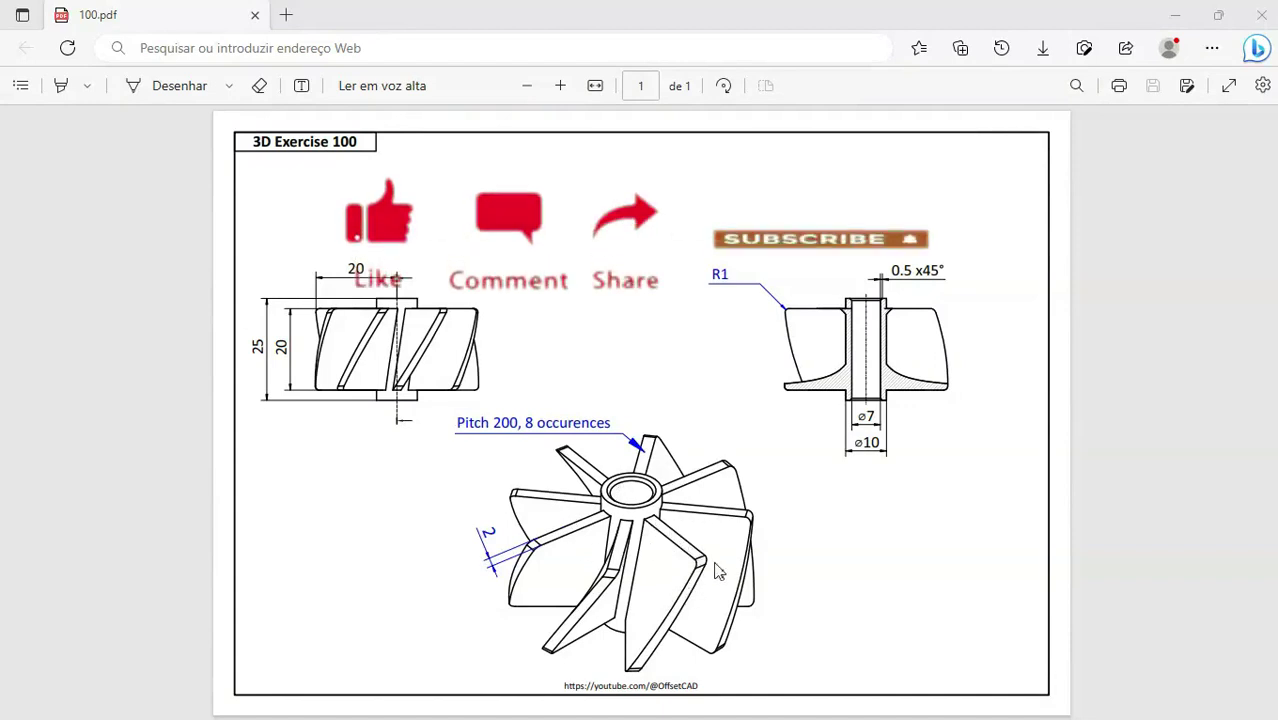
Switch from the Edge drawing to FreeCAD and create a new empty Unnamed document.
key("alt+Tab")
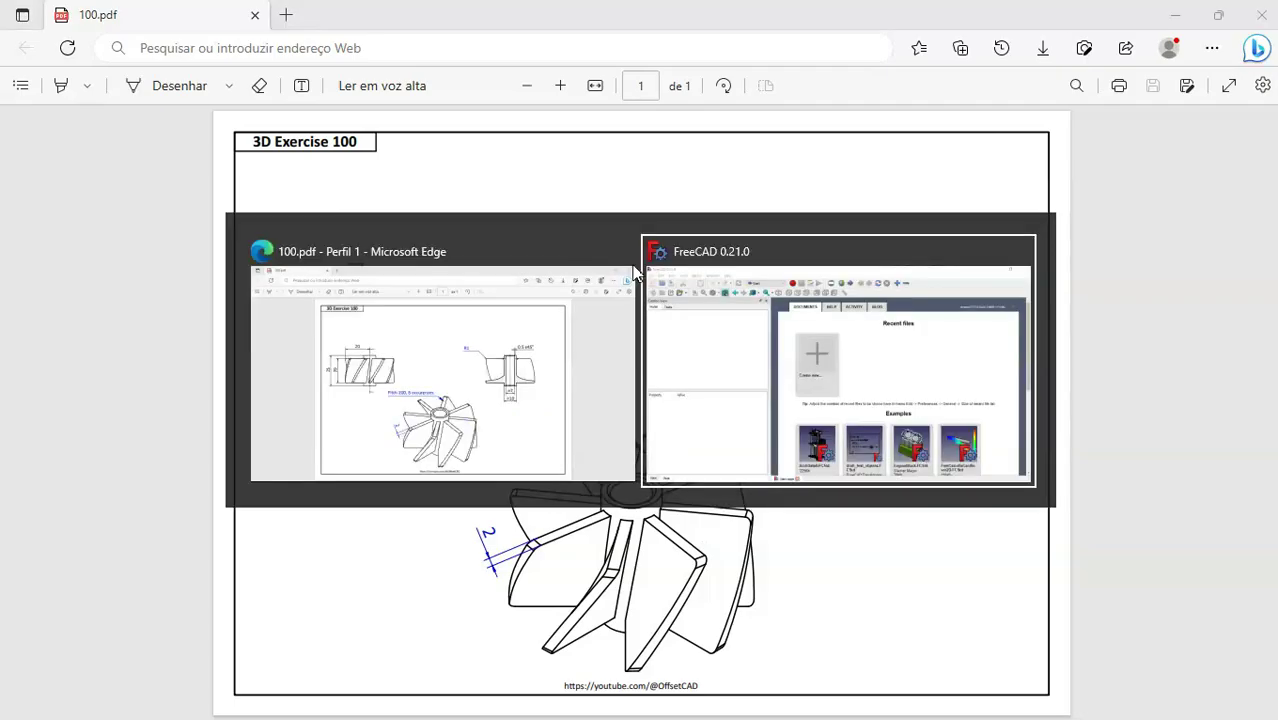
left_click(573, 275)
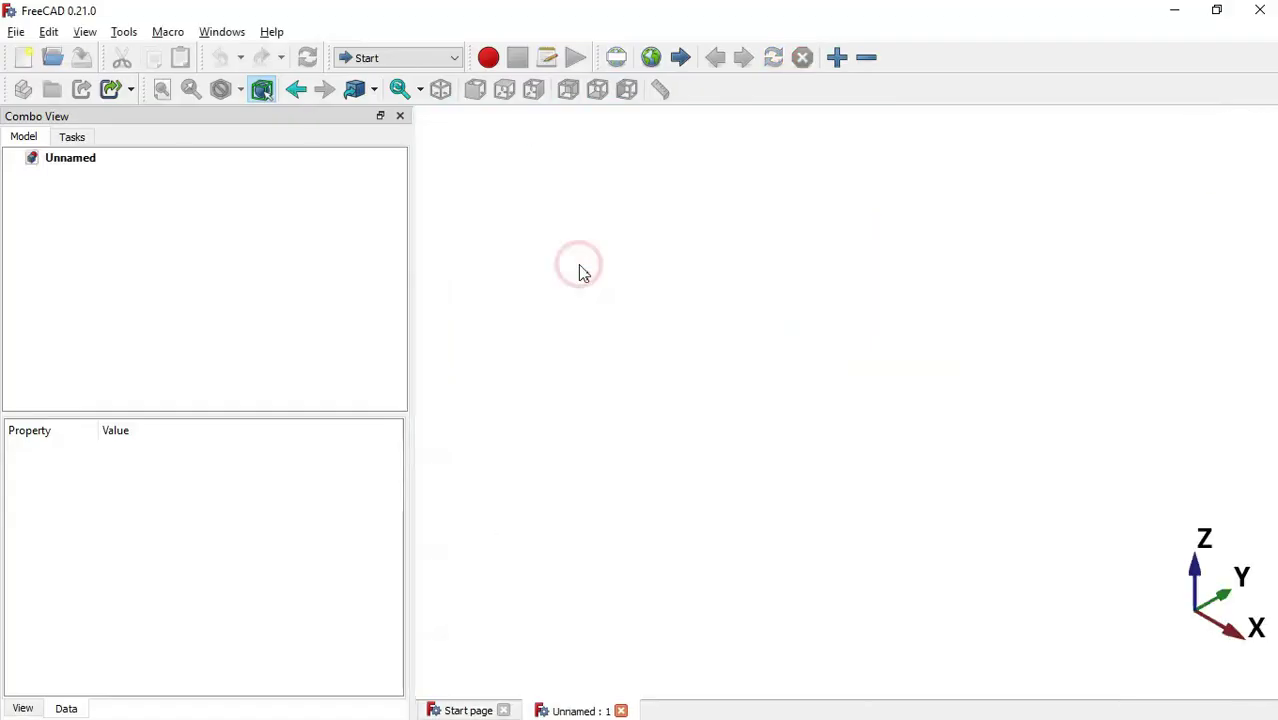
Activate the Part Design workbench, then glance over the impeller drawing and come back.
left_click(421, 58)
left_click(410, 151)
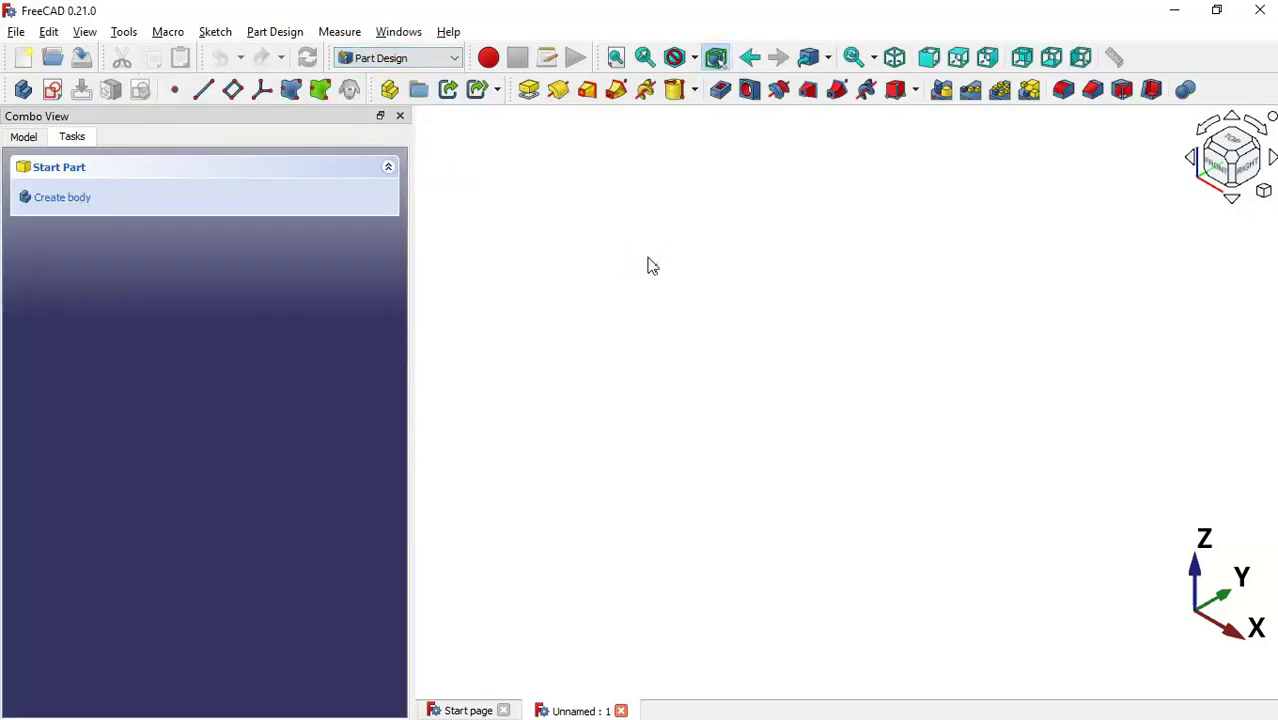
key("alt+Tab")
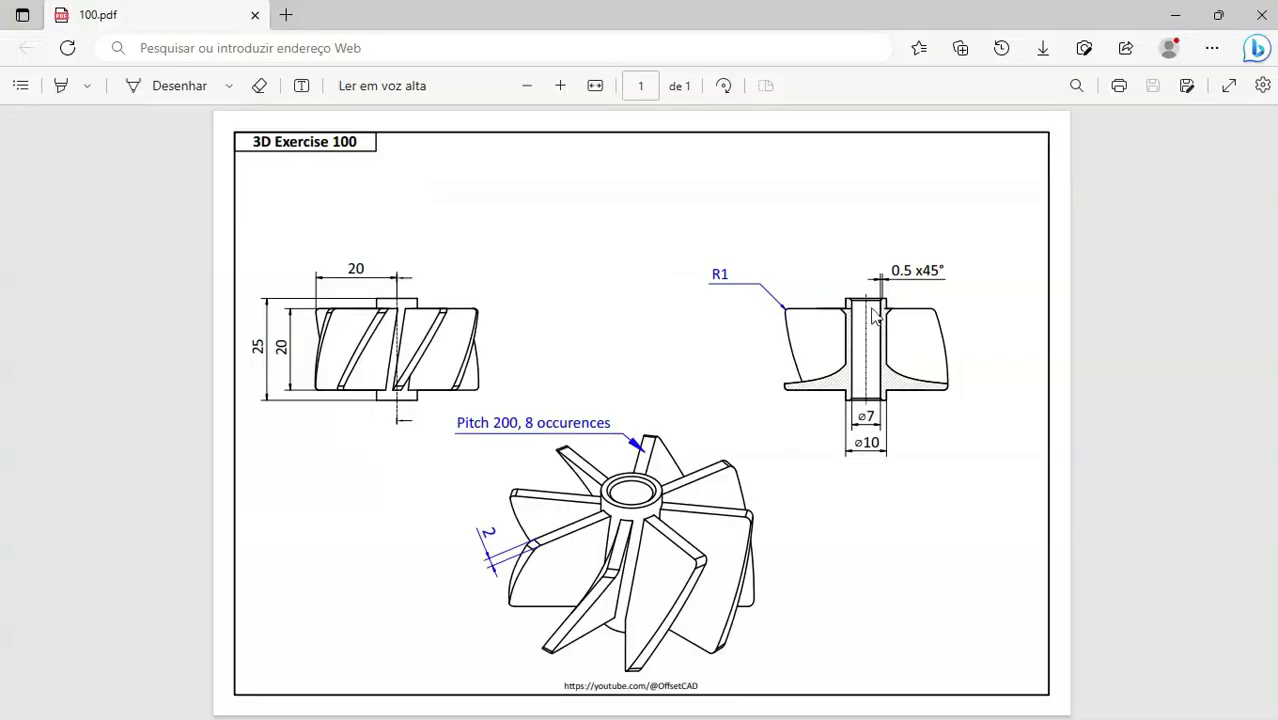
scroll(638, 558, "up", 1, "ctrl")
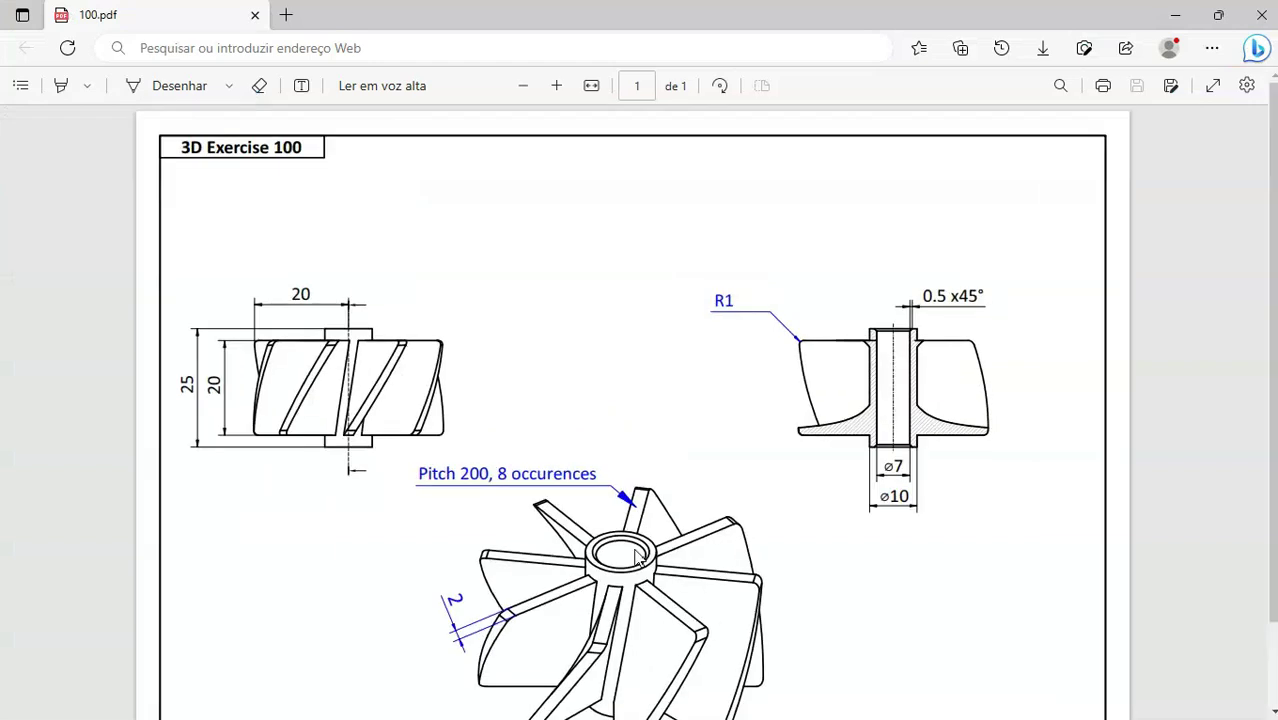
scroll(1270, 285, "down", 1)
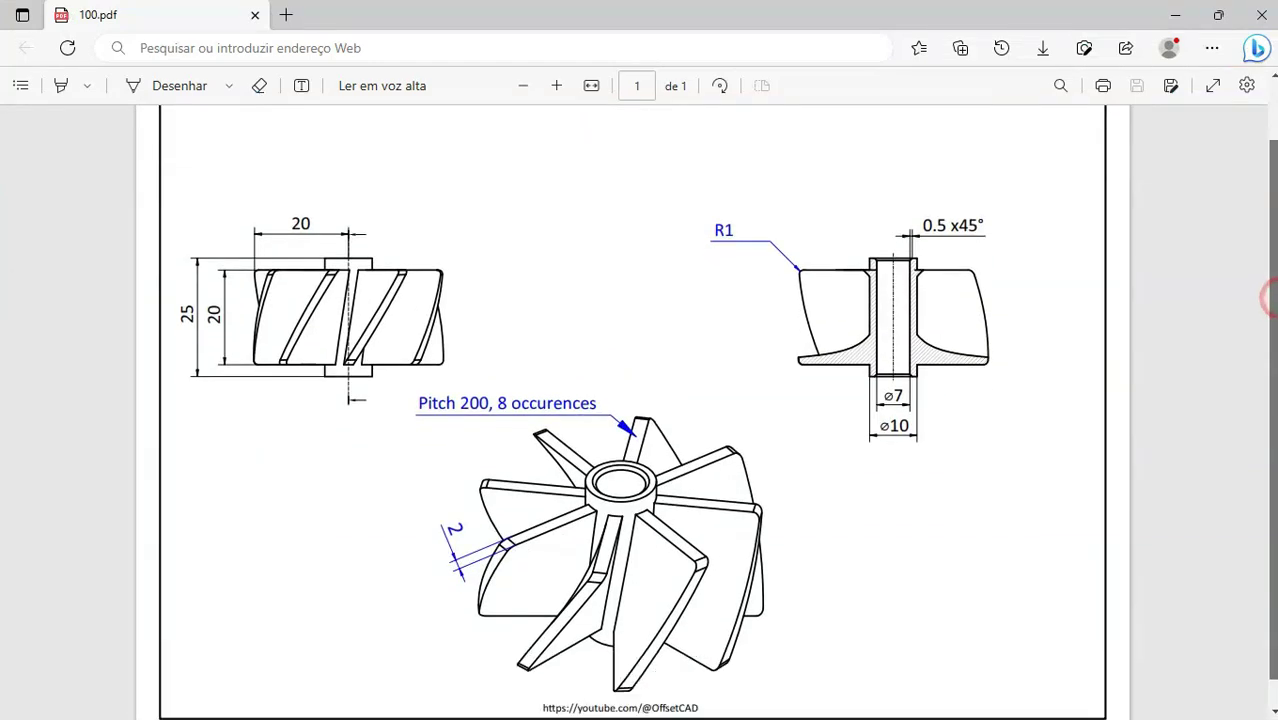
key("alt+Tab")
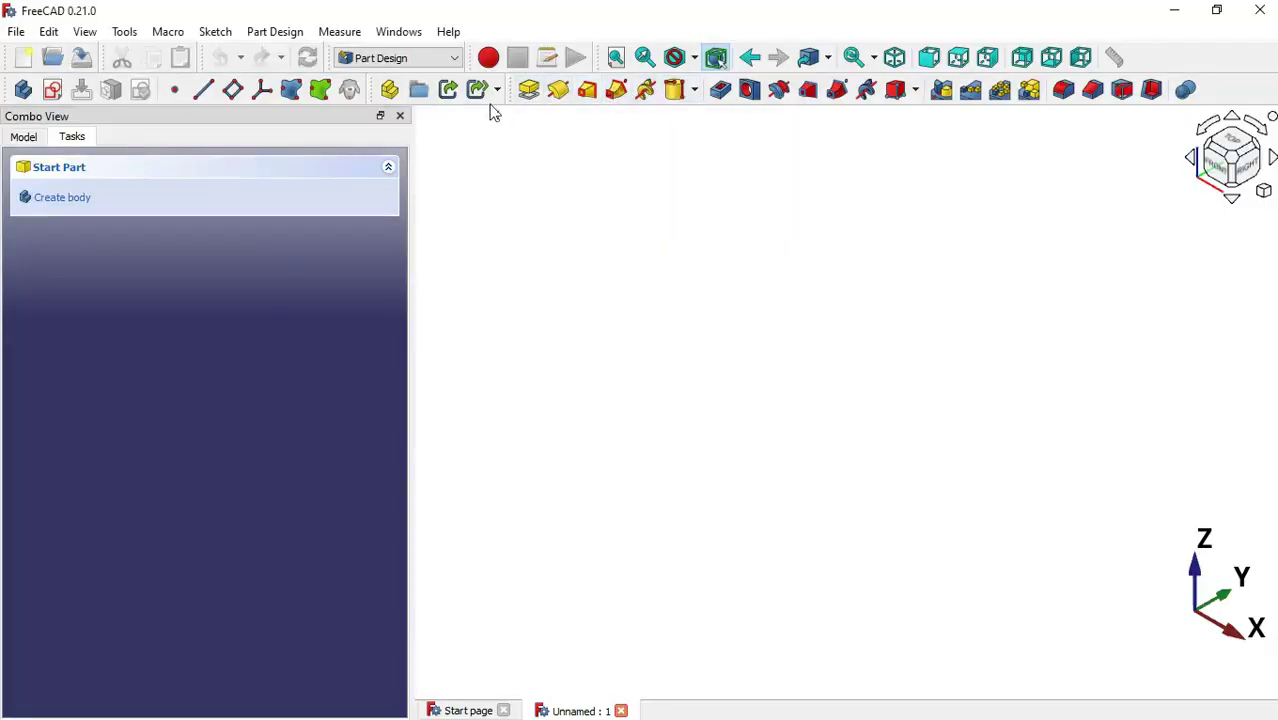
Add an Additive Cylinder attached to the XY plane, checking the hub size on the drawing.
left_click(695, 92)
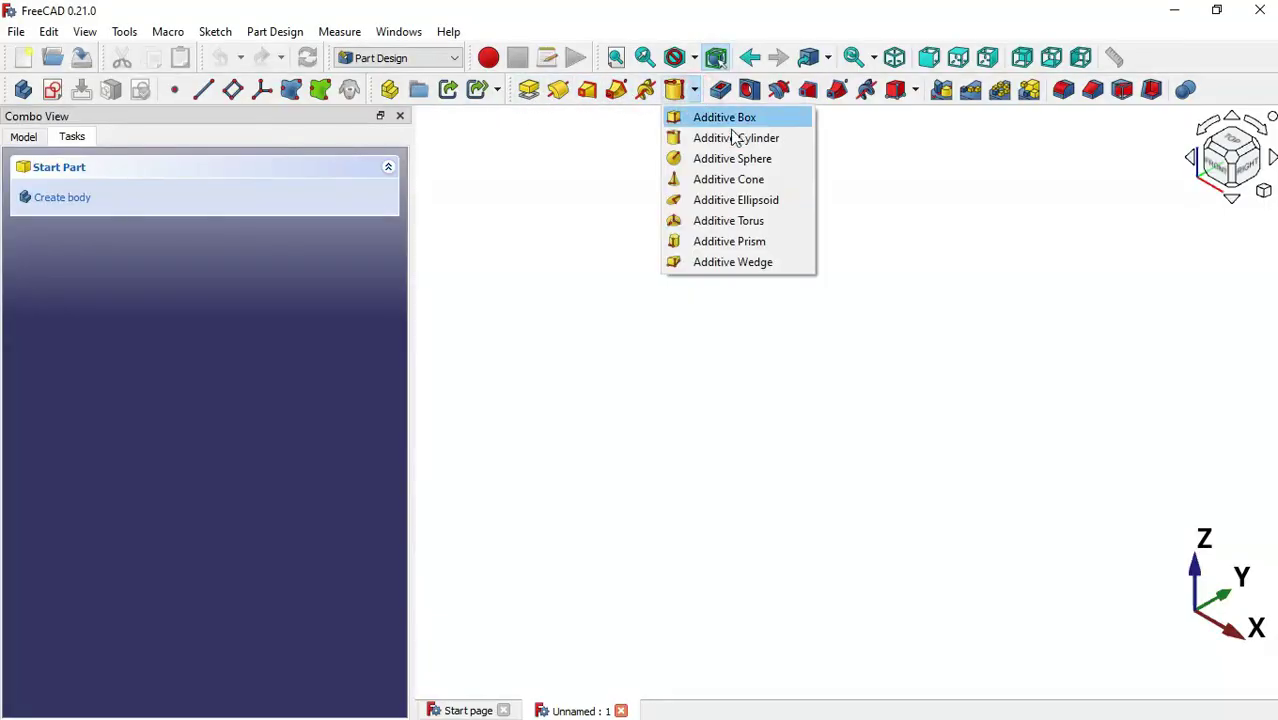
left_click(772, 140)
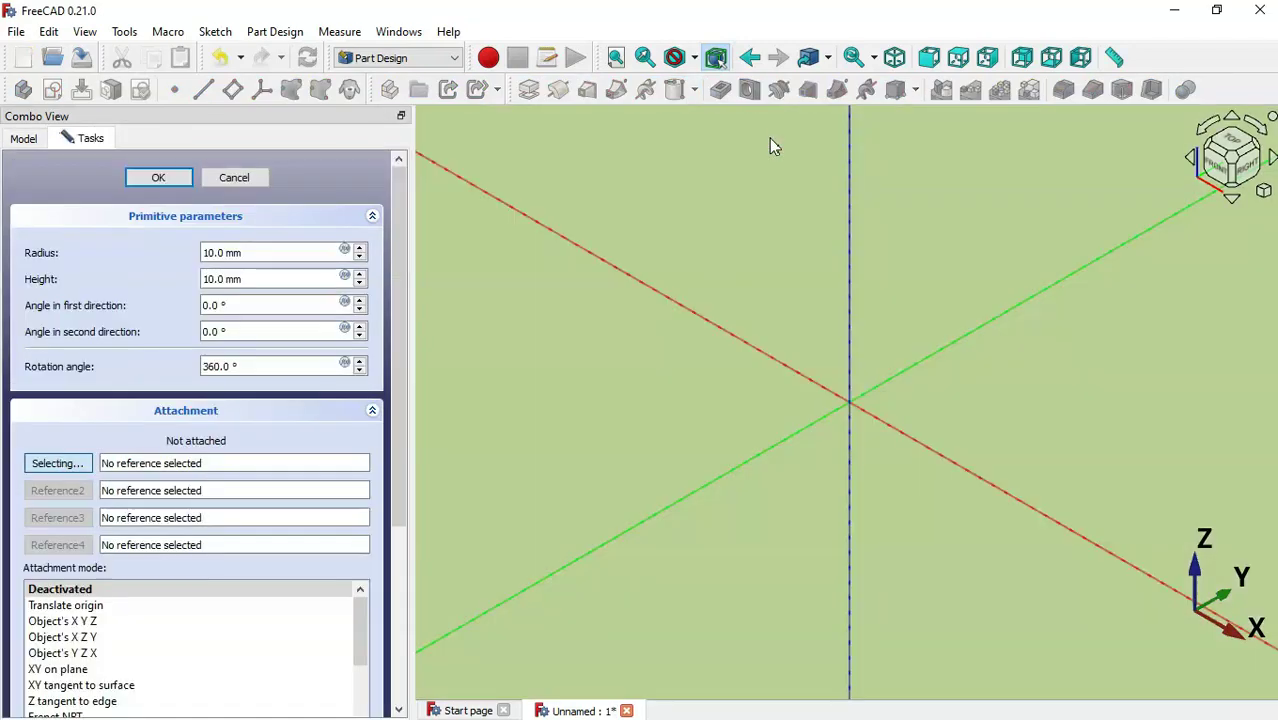
left_click(759, 205)
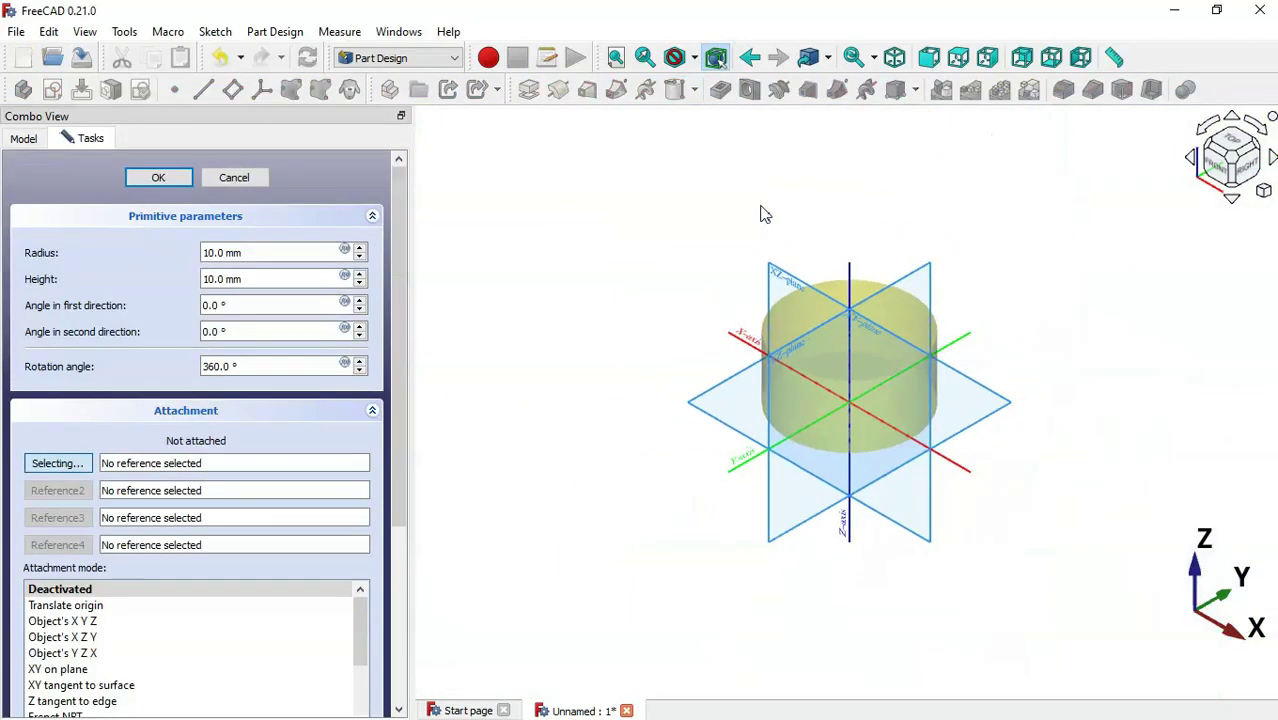
scroll(1005, 418, "up", 3)
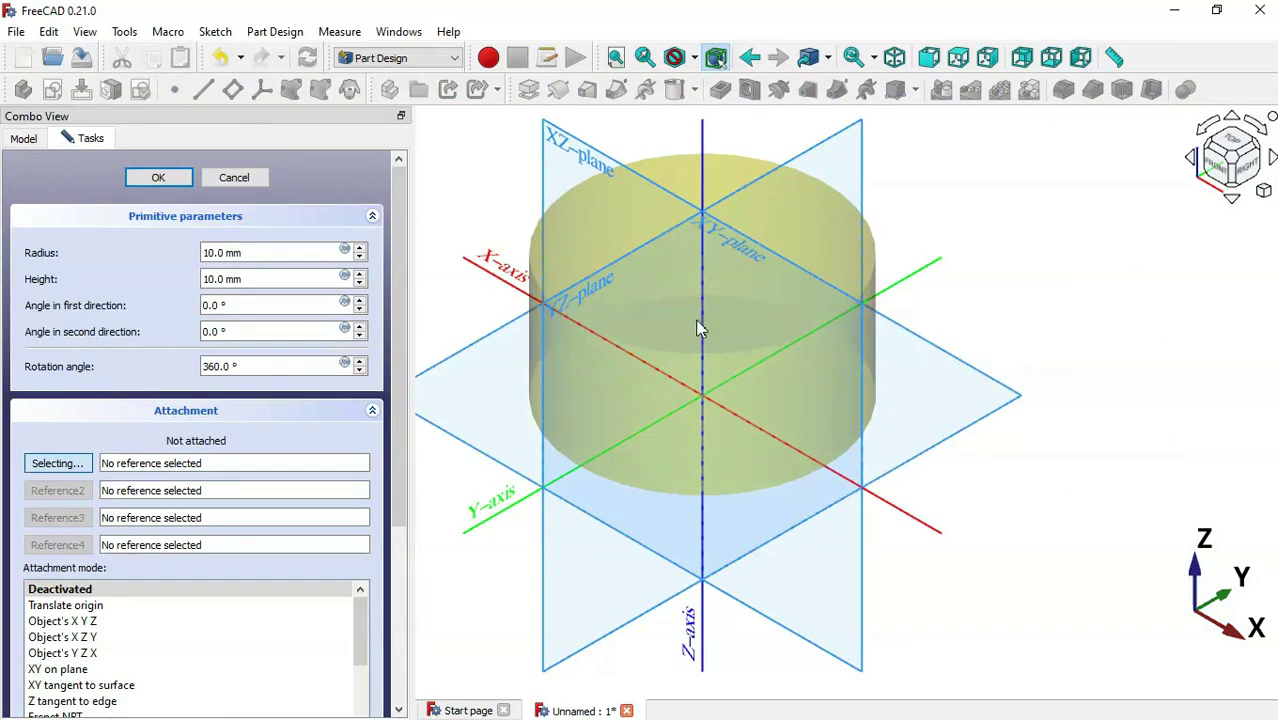
left_click(1008, 388)
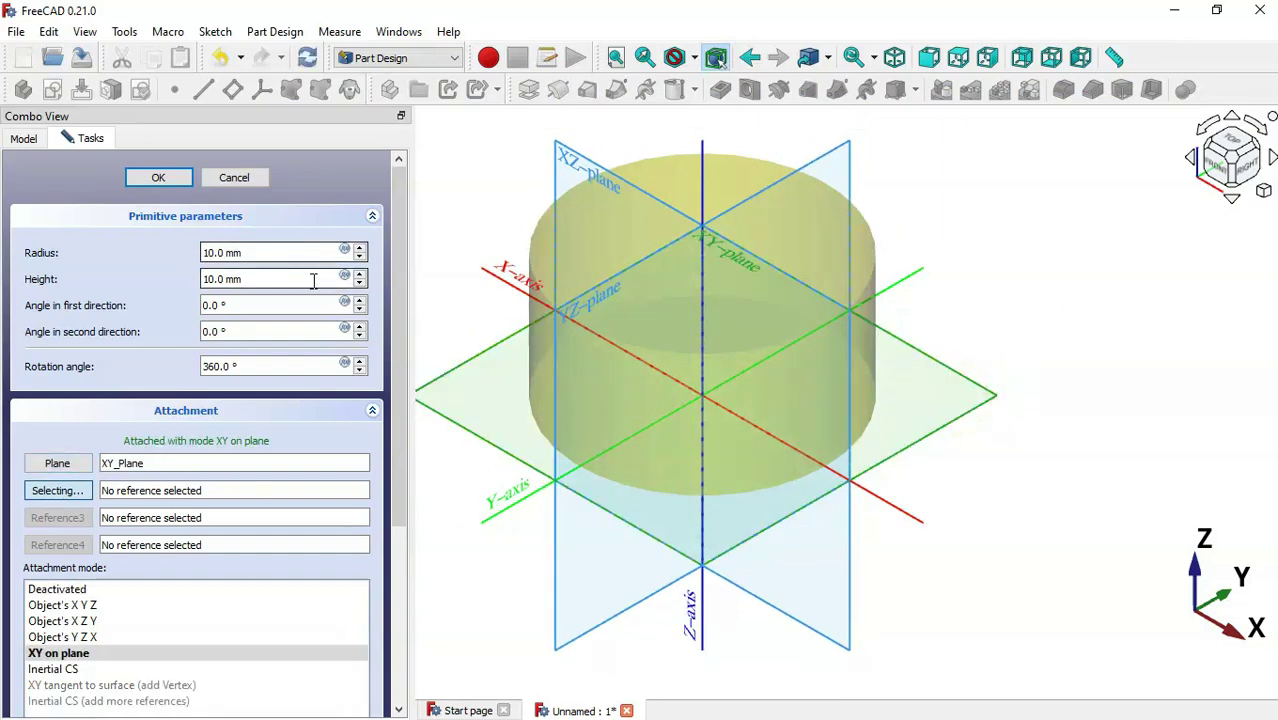
key("alt+Tab")
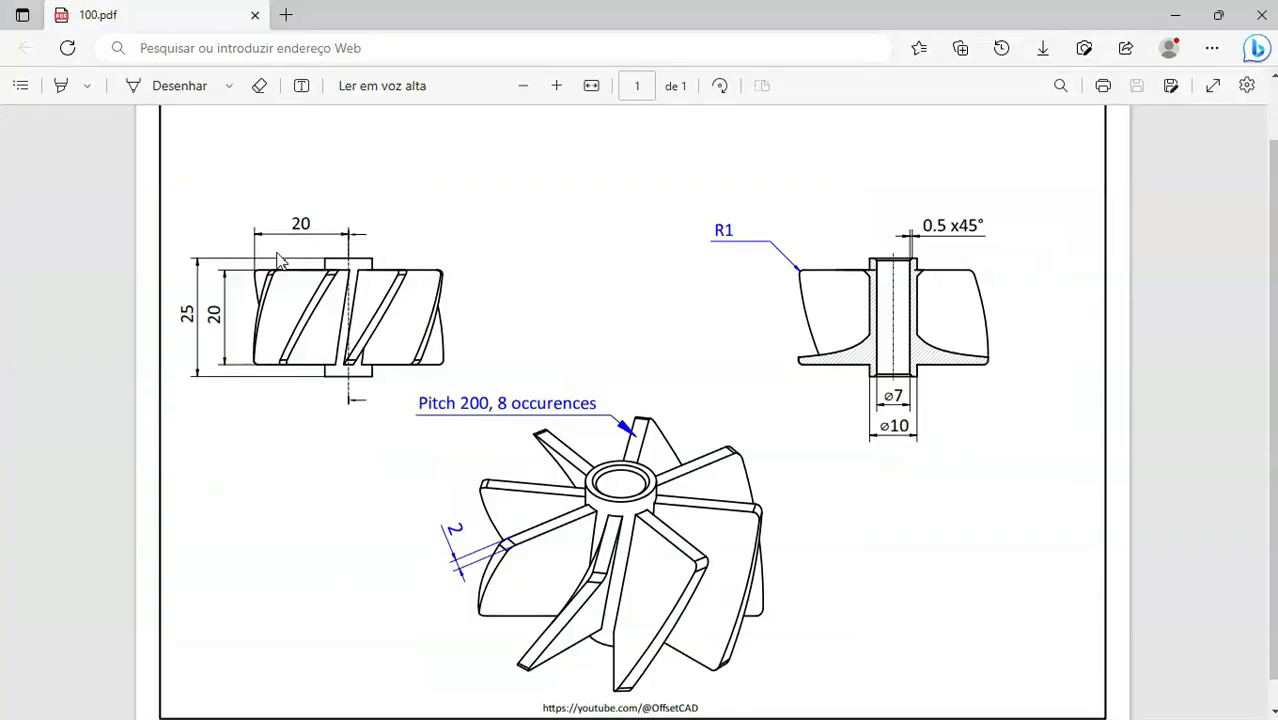
key("ctrl+plus")
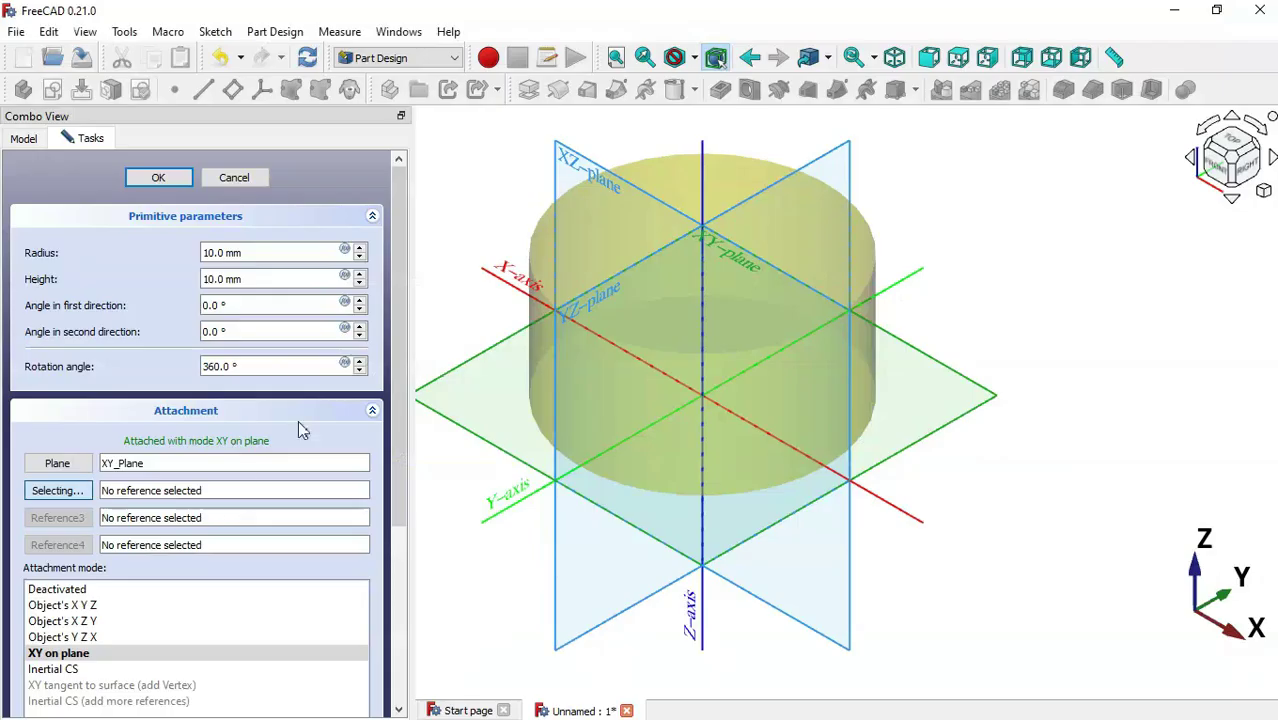
Set the cylinder's radius to 5 mm and height to 25 mm and confirm it.
double_click(274, 253)
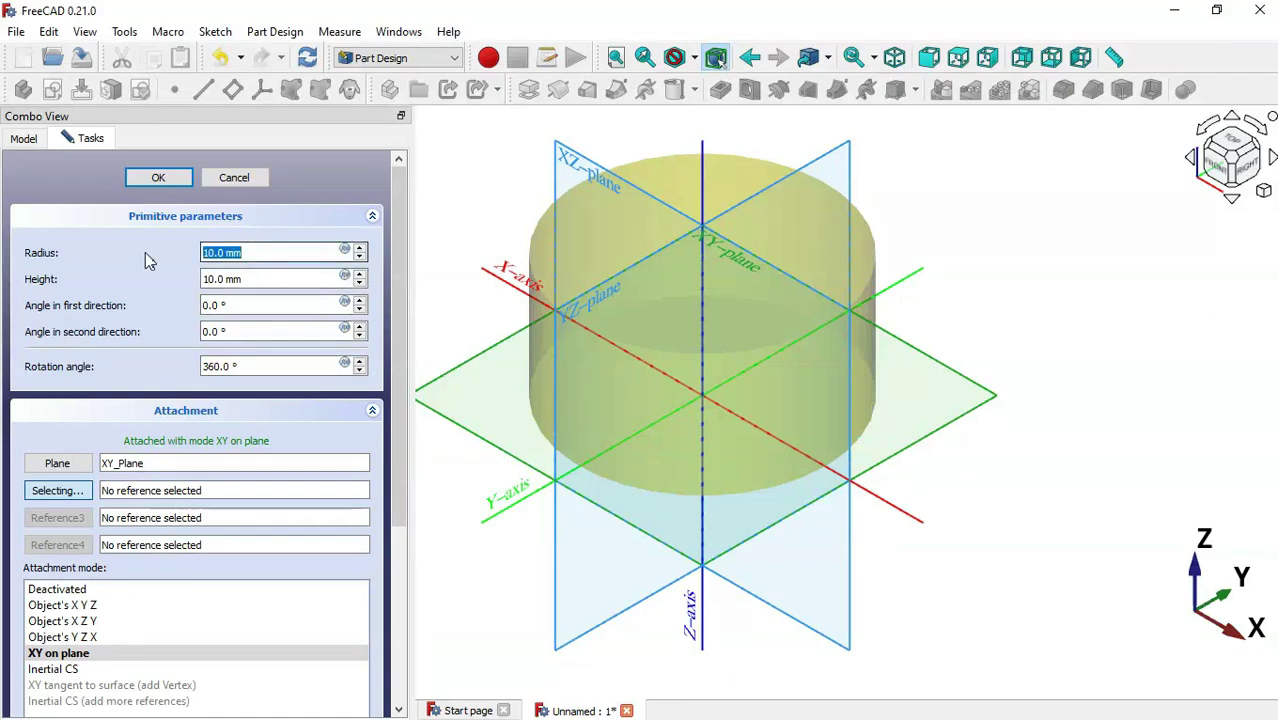
type("5")
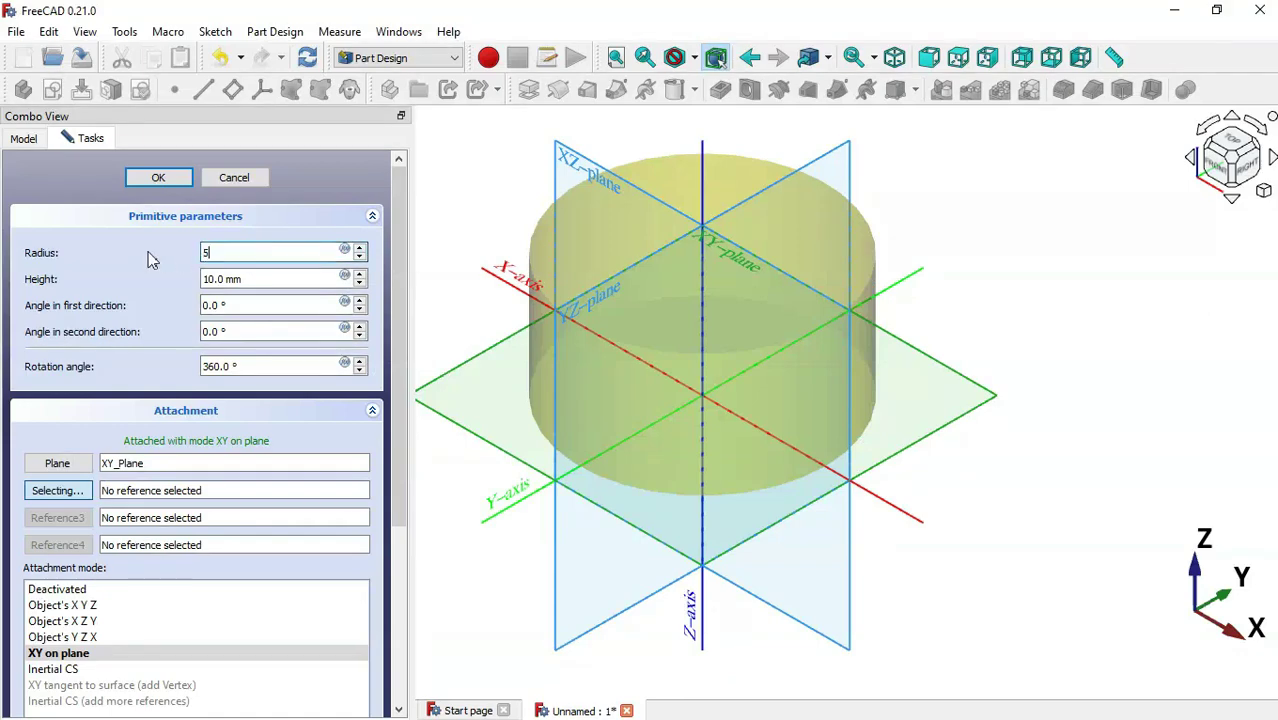
double_click(246, 279)
type("25")
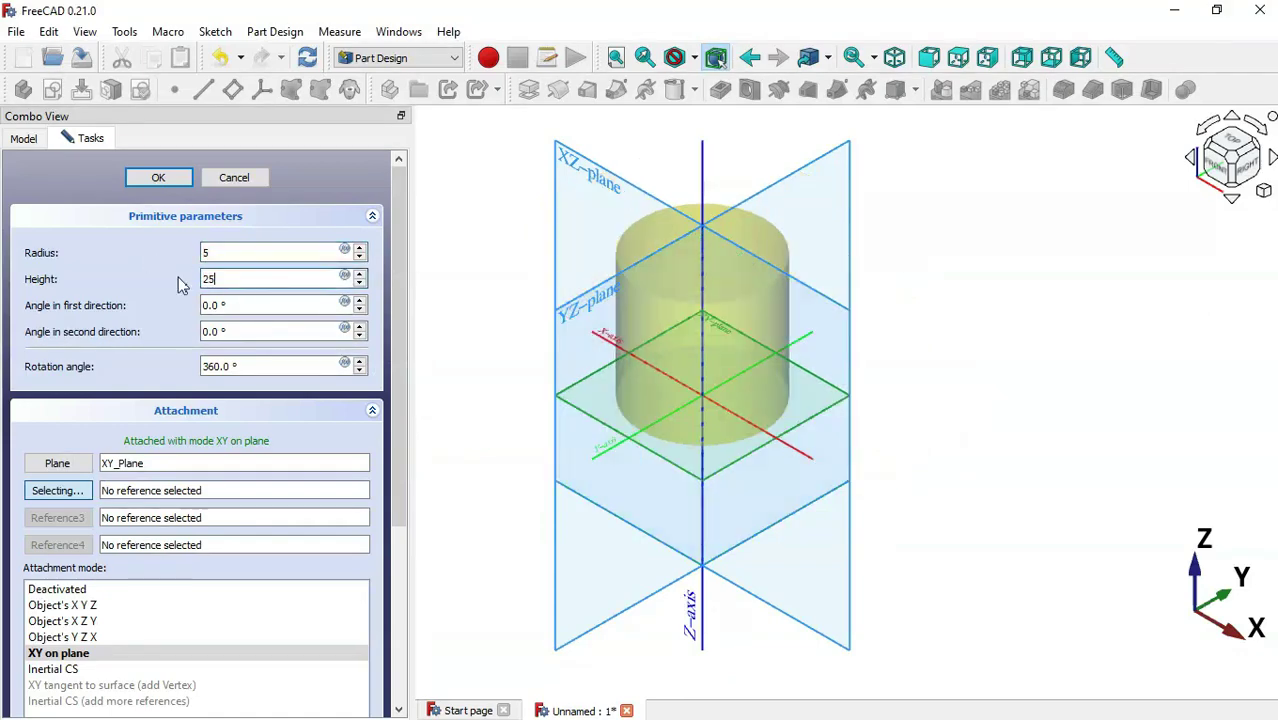
left_click(180, 179)
left_click(982, 480)
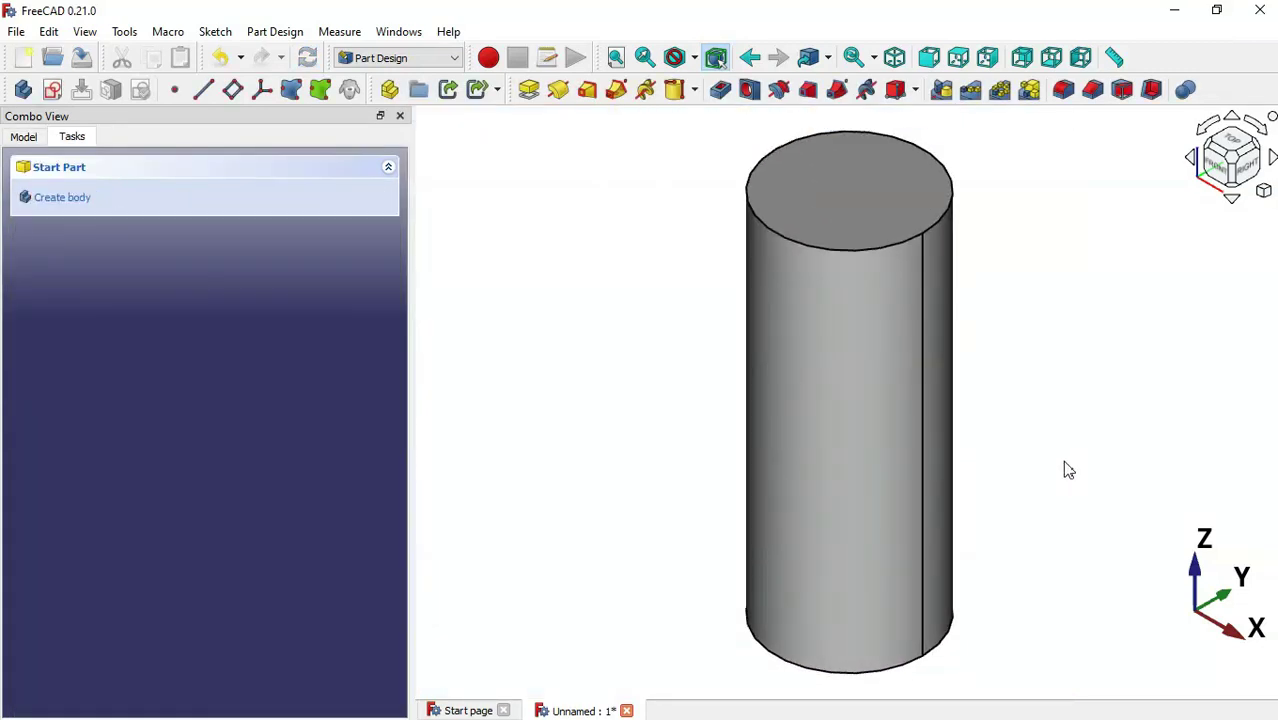
After checking the drawing, create a new sketch on the XY plane.
key("alt+Tab")
scroll(1040, 441, "down", 3)
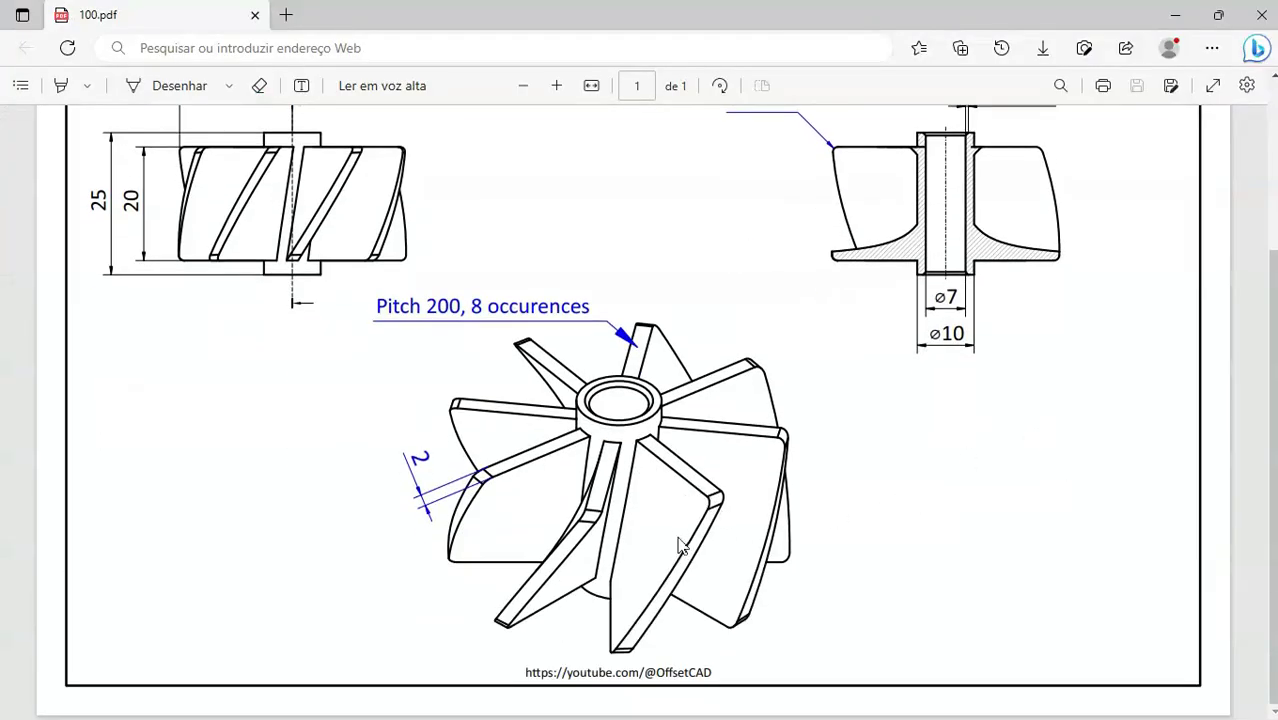
key("alt+Tab")
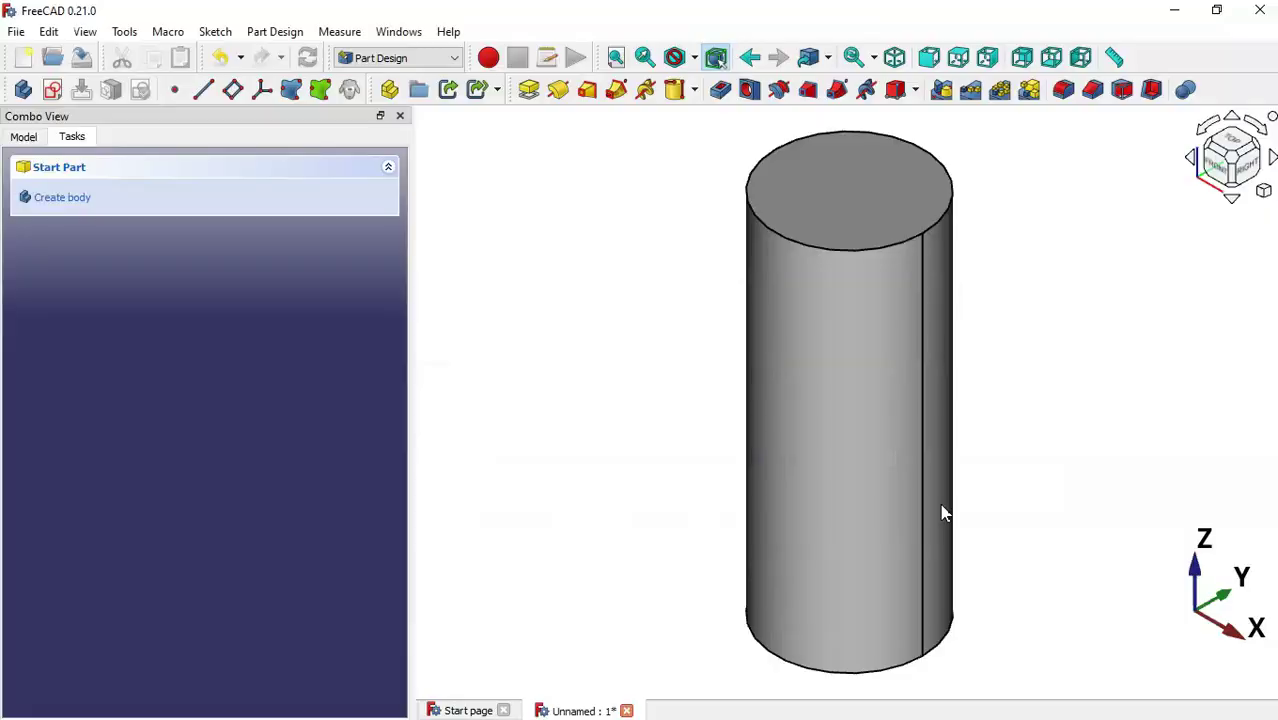
left_click(52, 89)
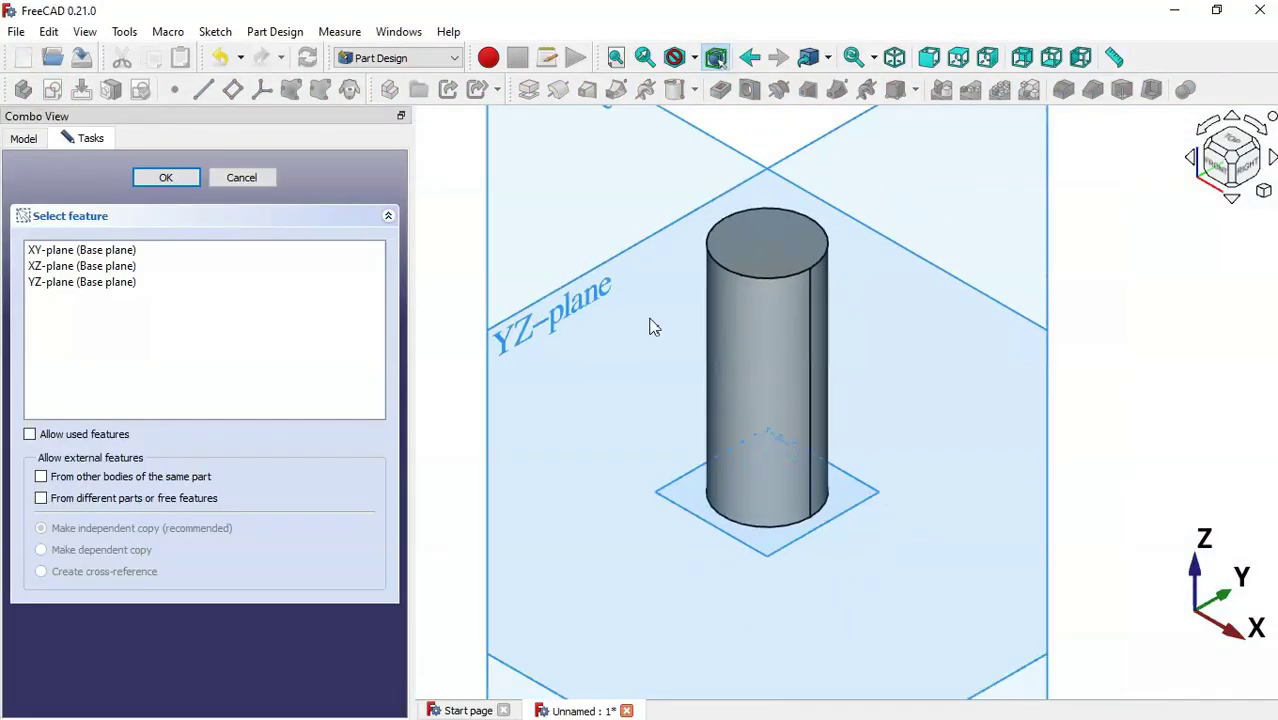
double_click(117, 257)
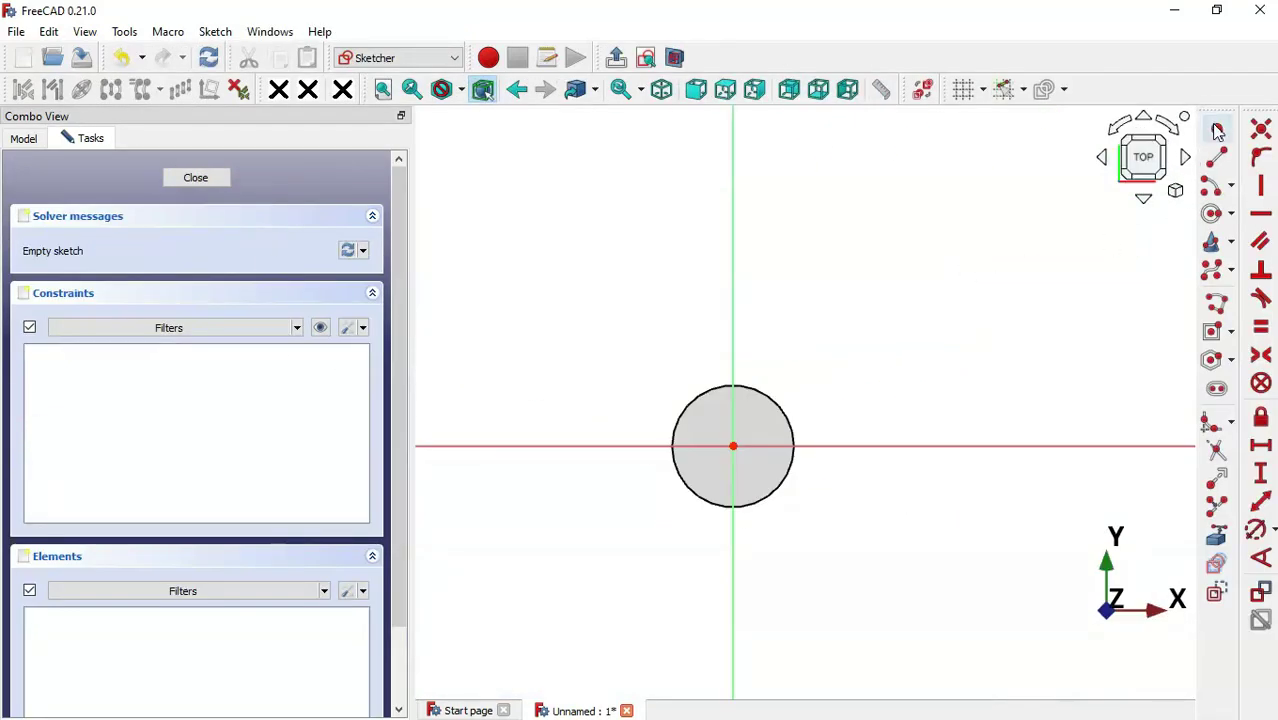
Draw a centred rectangle with its centre on the X axis and a corner on the Y axis.
left_click(1232, 332)
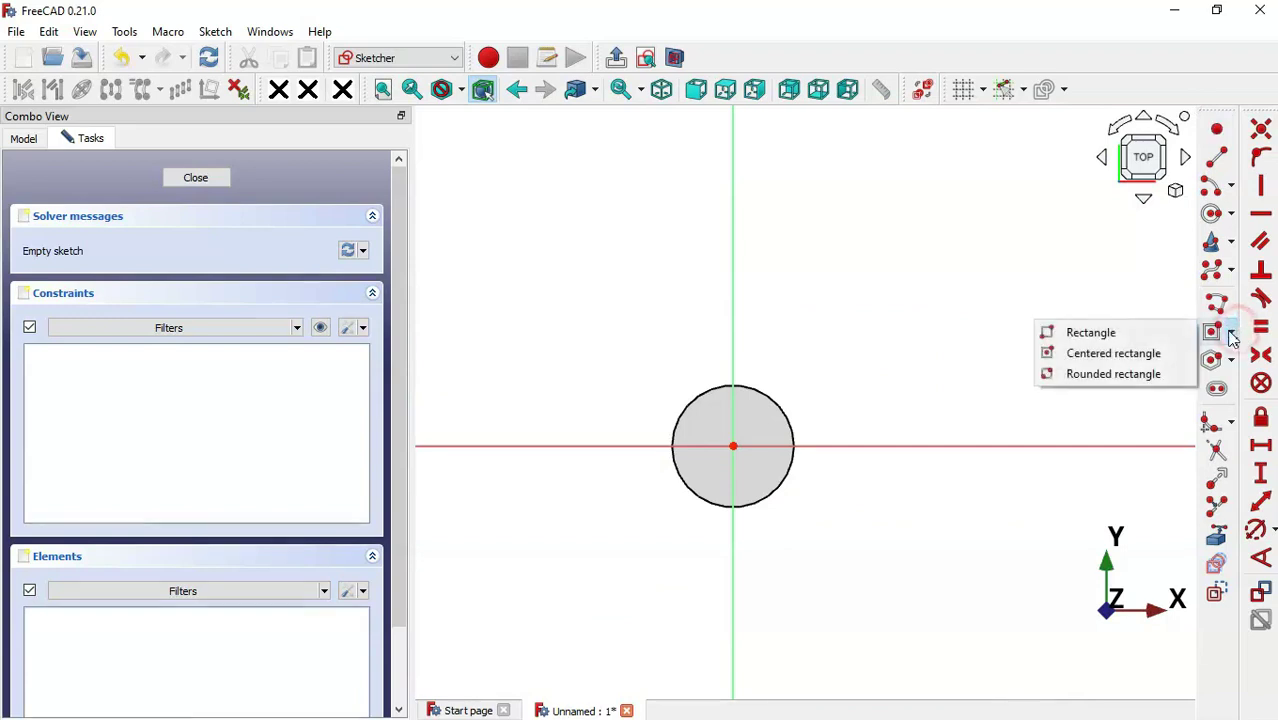
left_click(1132, 358)
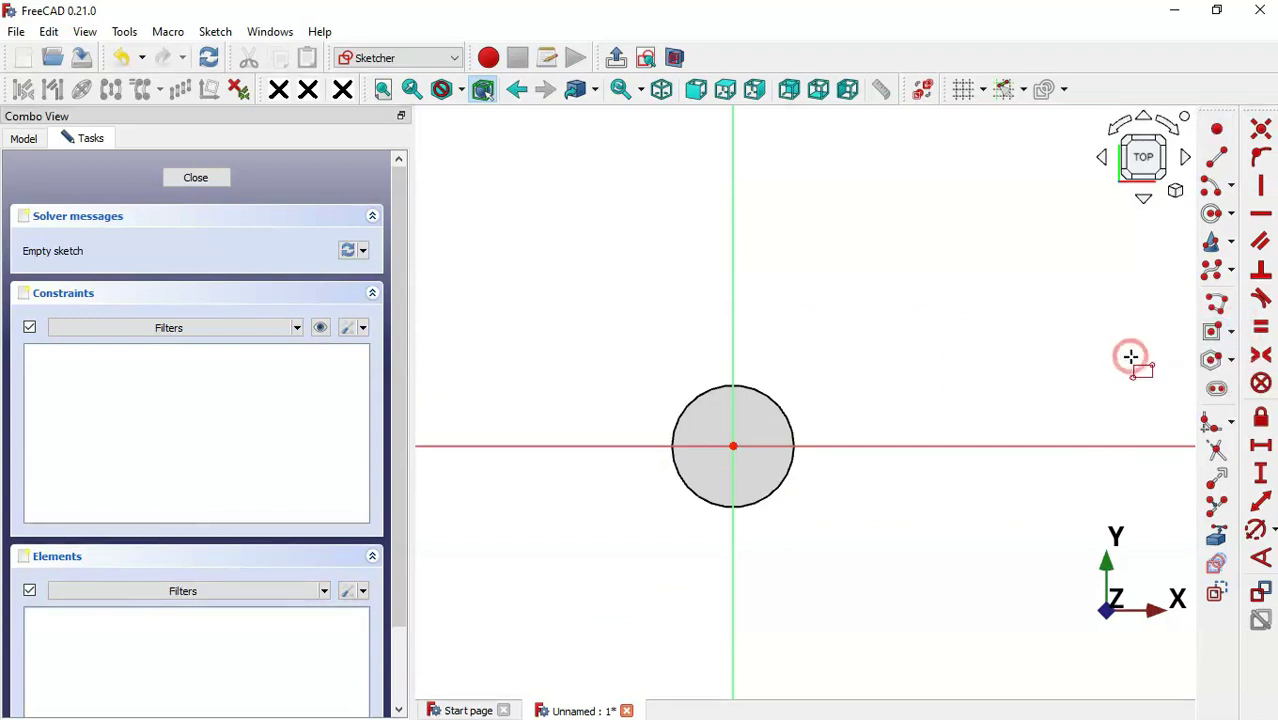
left_click(938, 445)
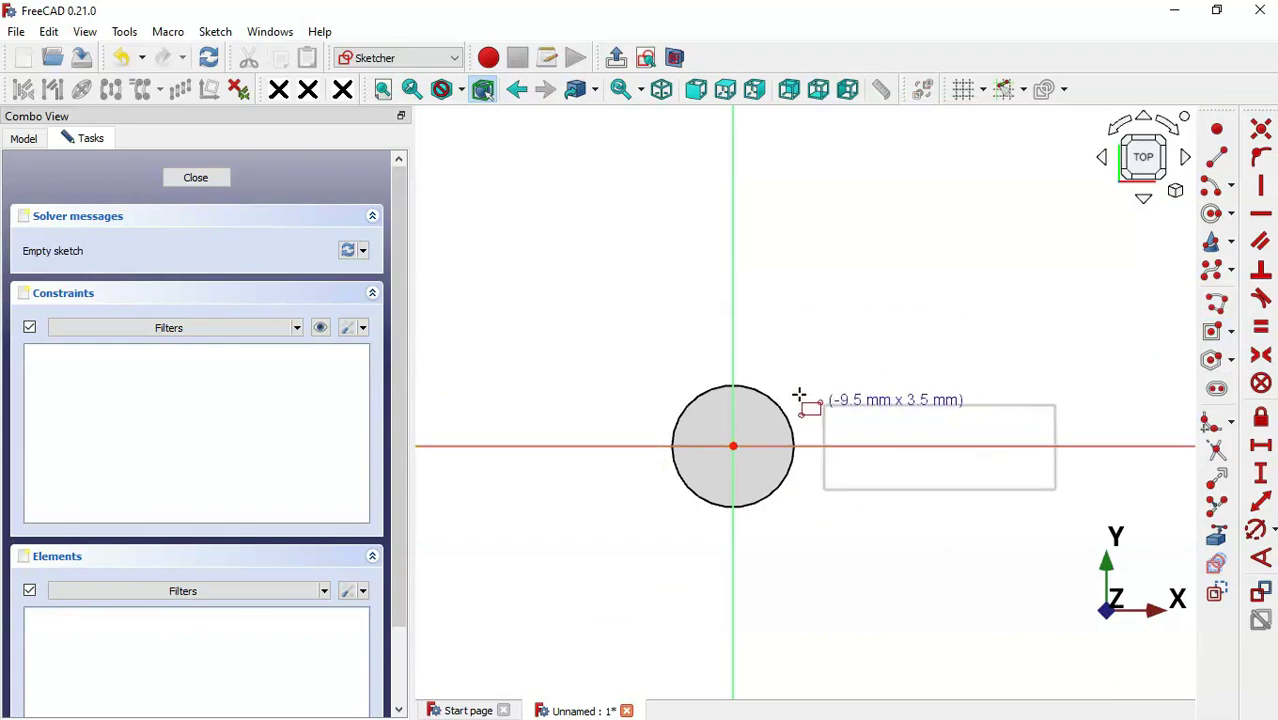
left_click(733, 316)
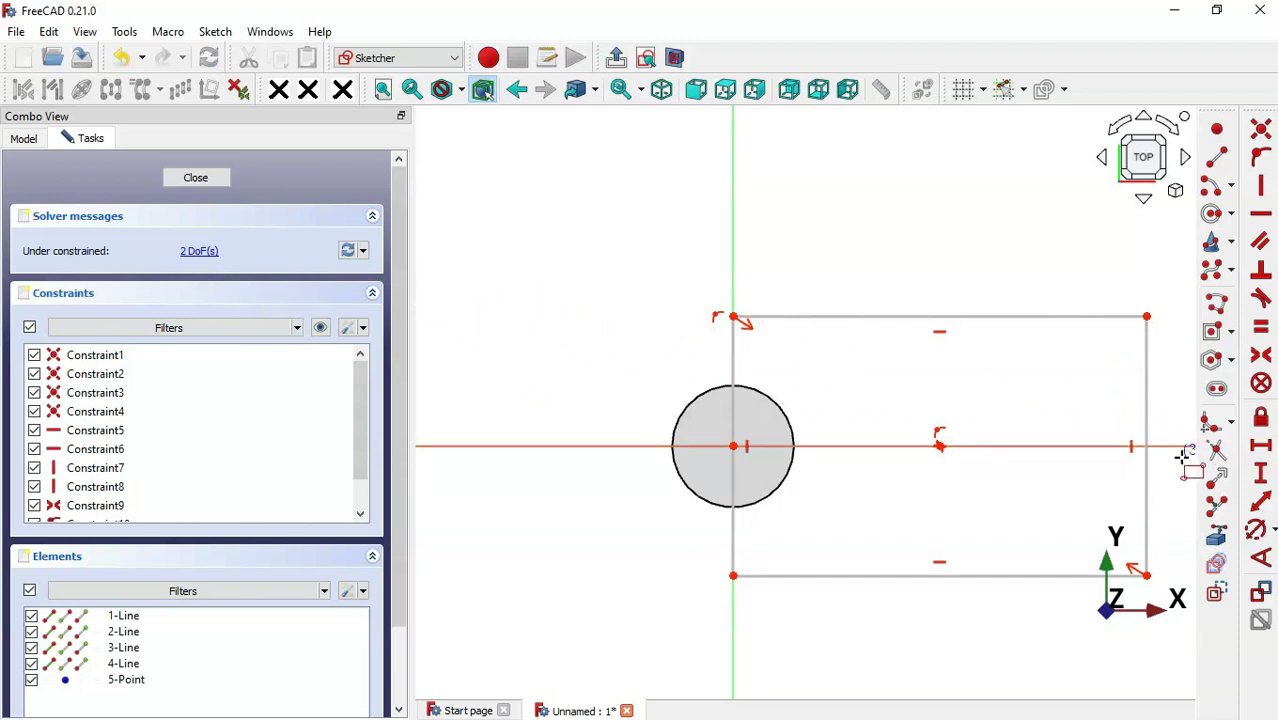
Constrain the rectangle's top edge length to 20 mm.
left_click(1256, 502)
left_click(955, 316)
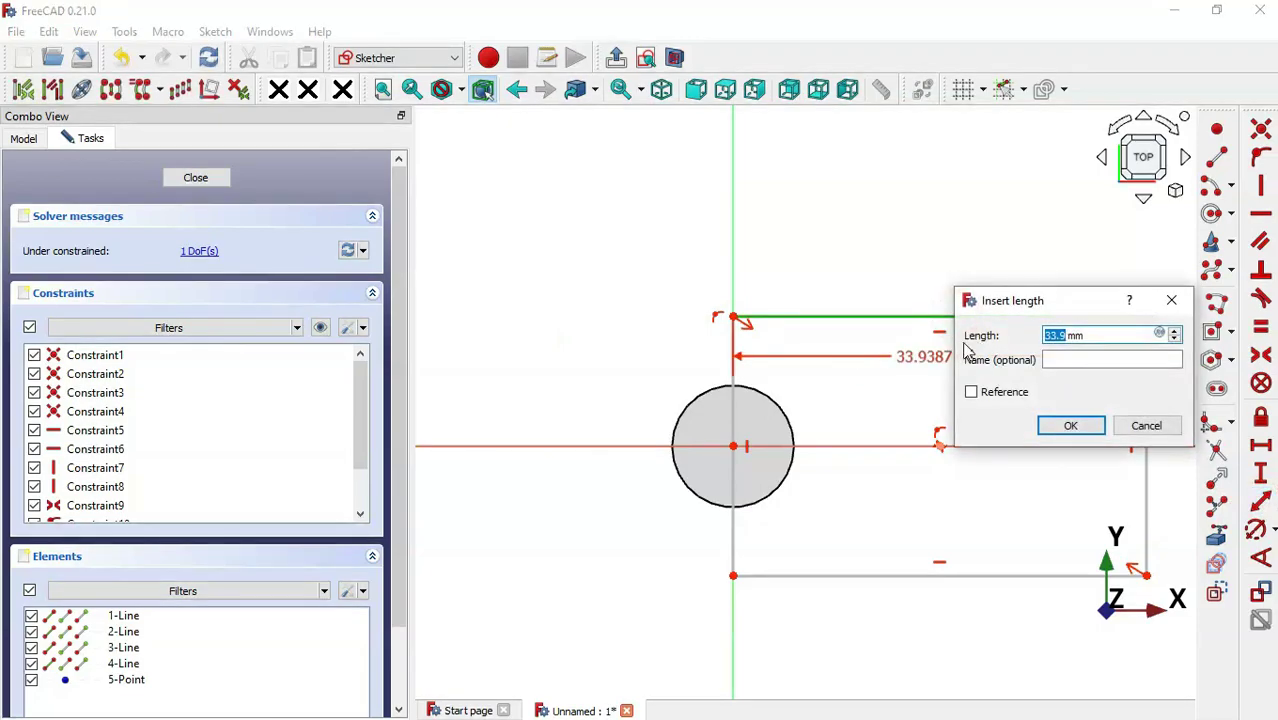
key("alt+Tab")
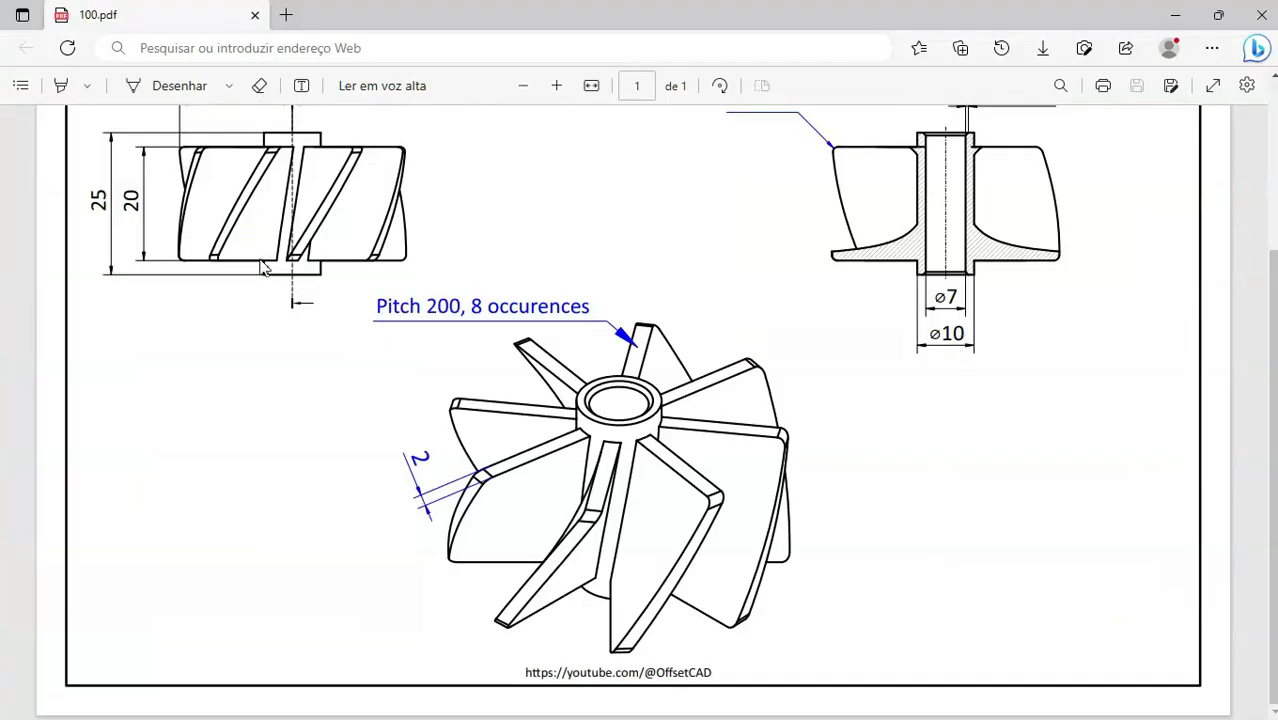
scroll(260, 259, "up", 2)
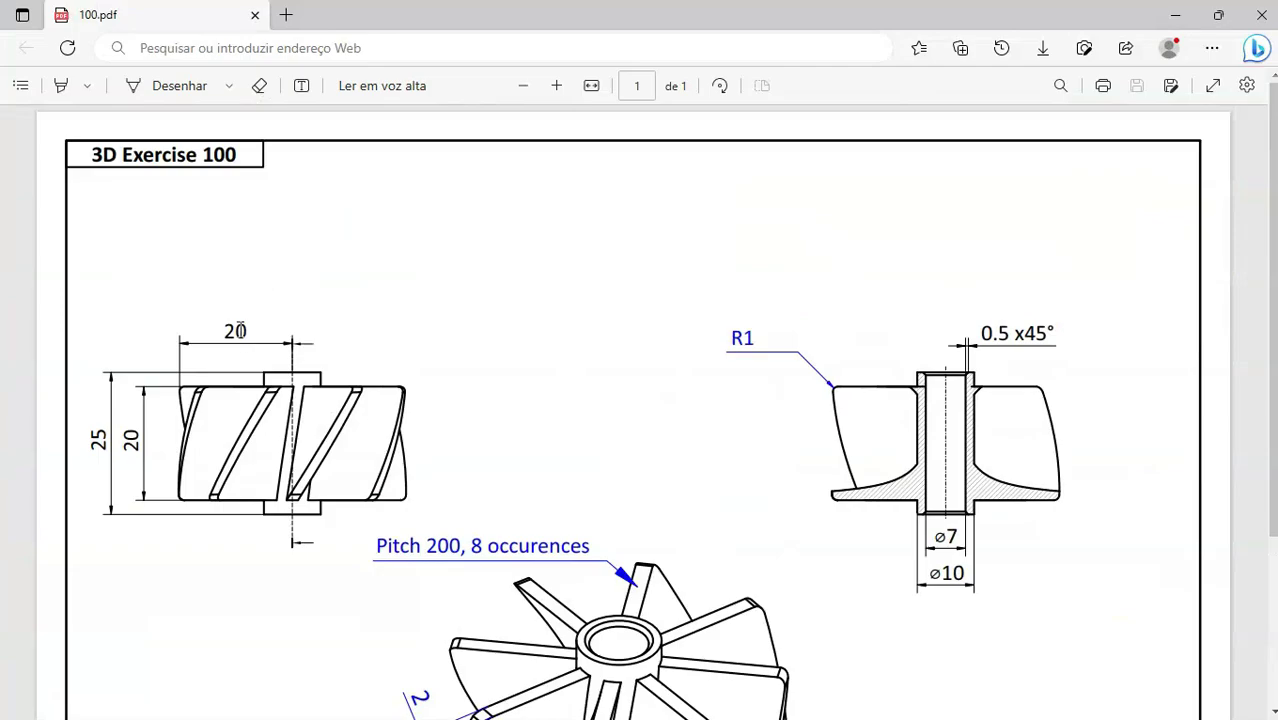
key("alt+Tab")
type("2")
key("Return")
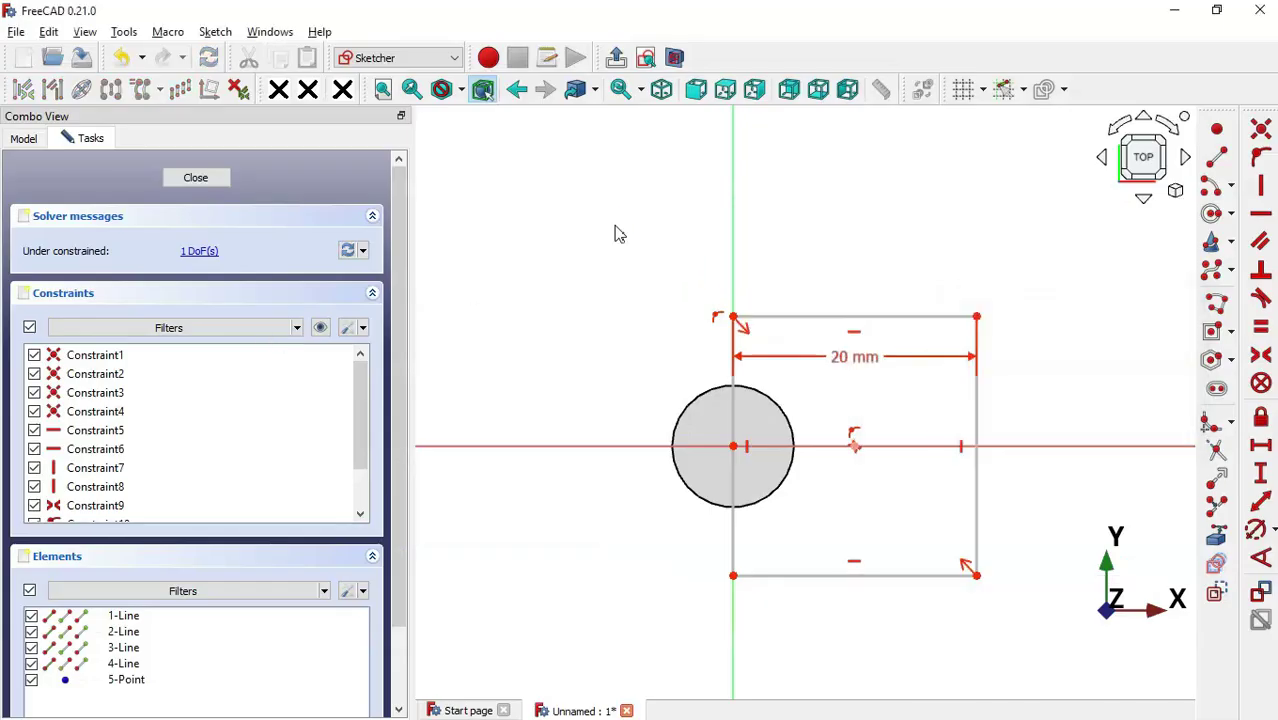
Add a 2 mm vertical distance constraint on the rectangle's right edge.
left_click(976, 455)
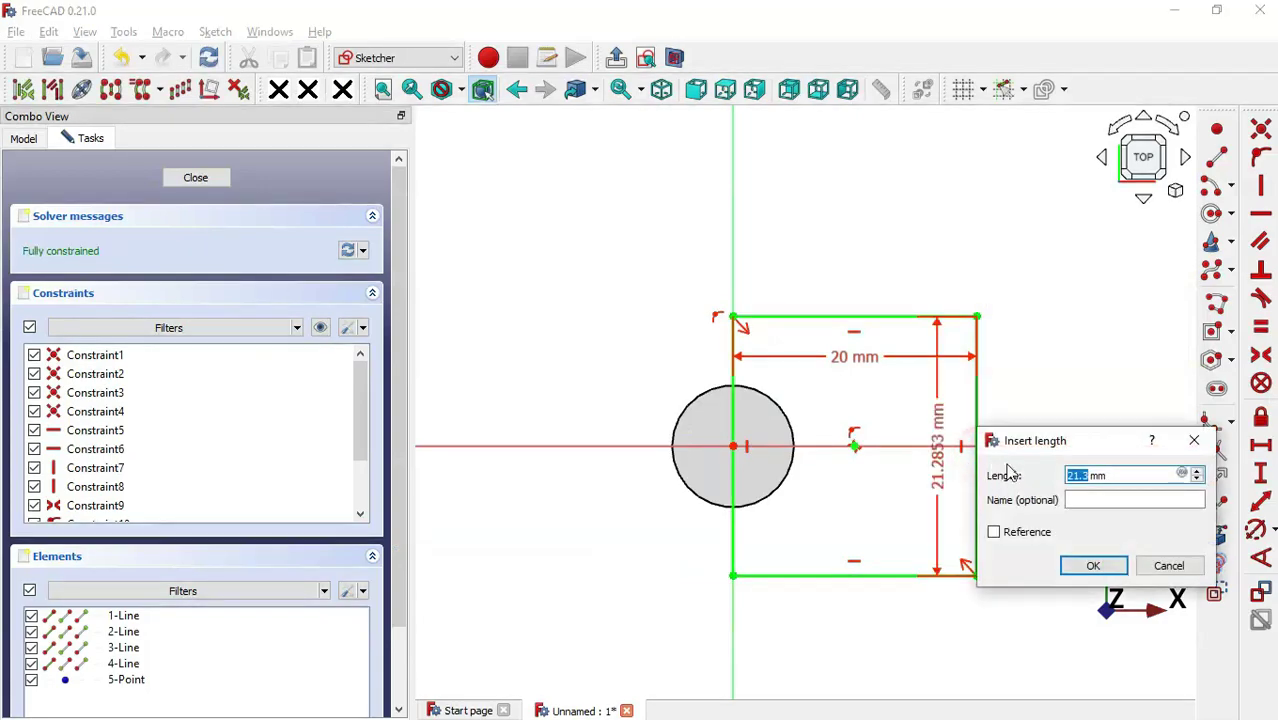
key("alt+Tab")
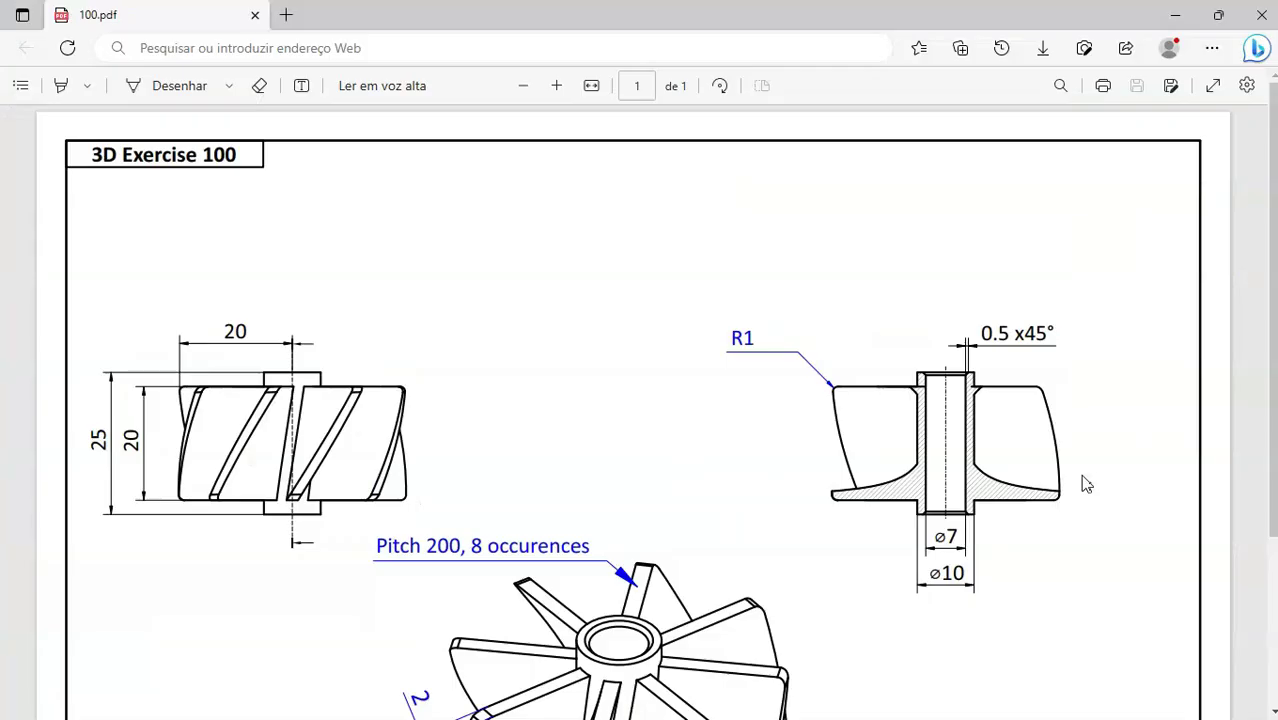
scroll(776, 441, "down", 3)
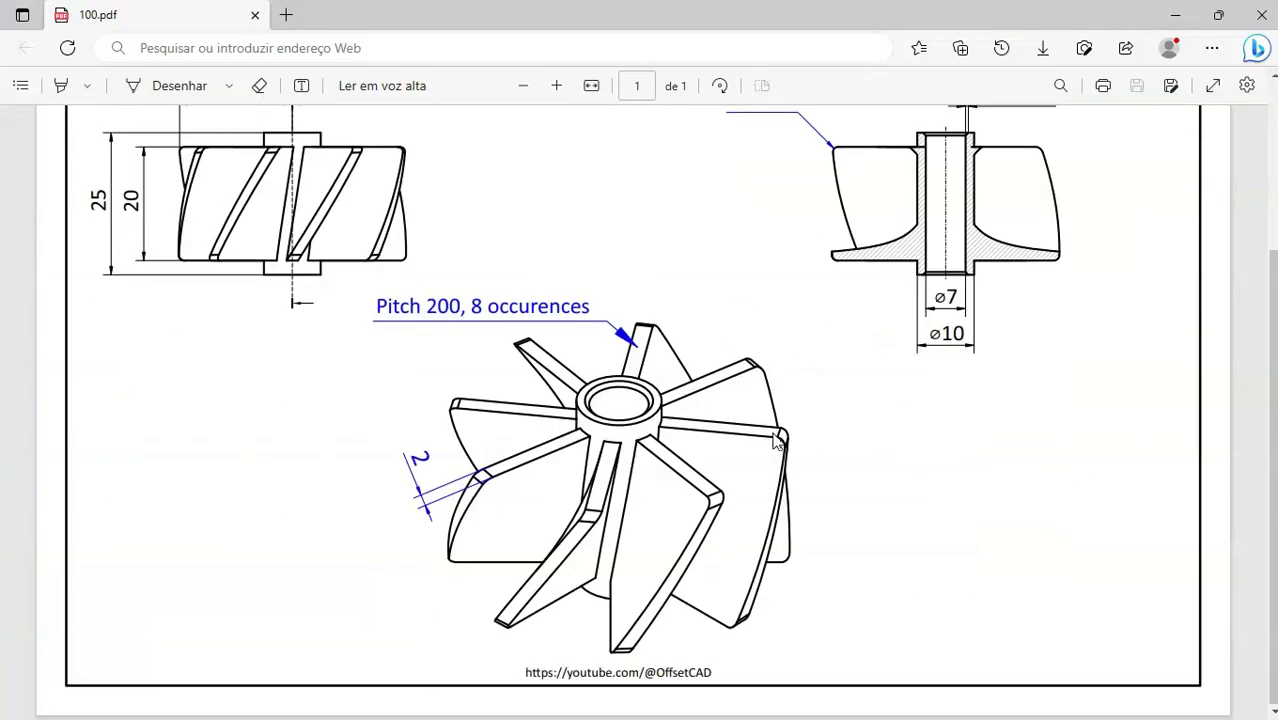
key("alt+Tab")
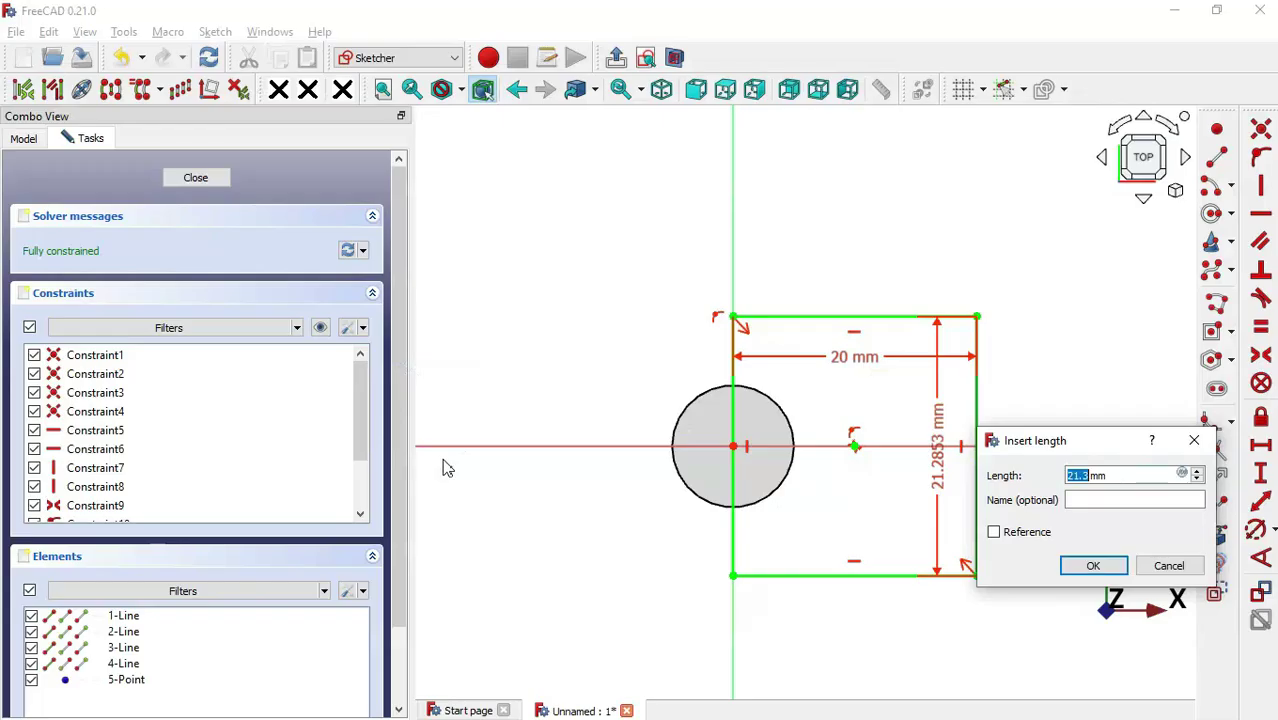
type("2")
key("Return")
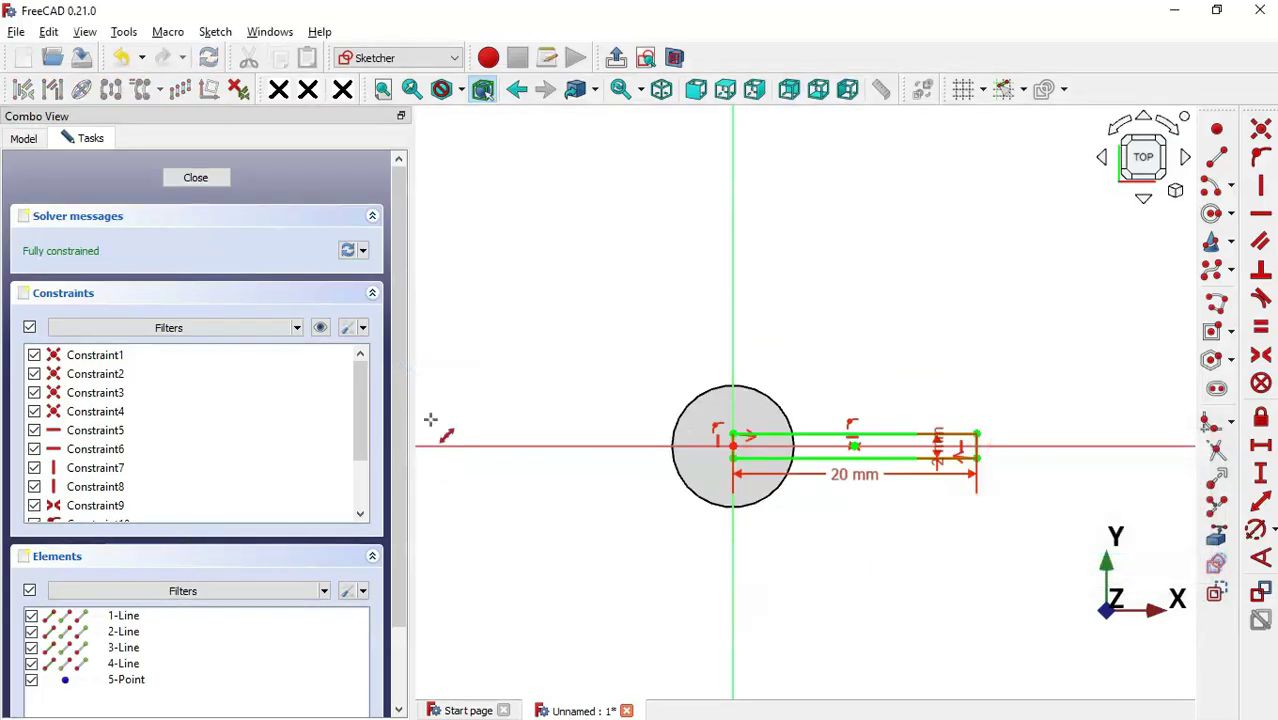
Close the sketch and fit the cylinder and sketch in view.
left_click(617, 58)
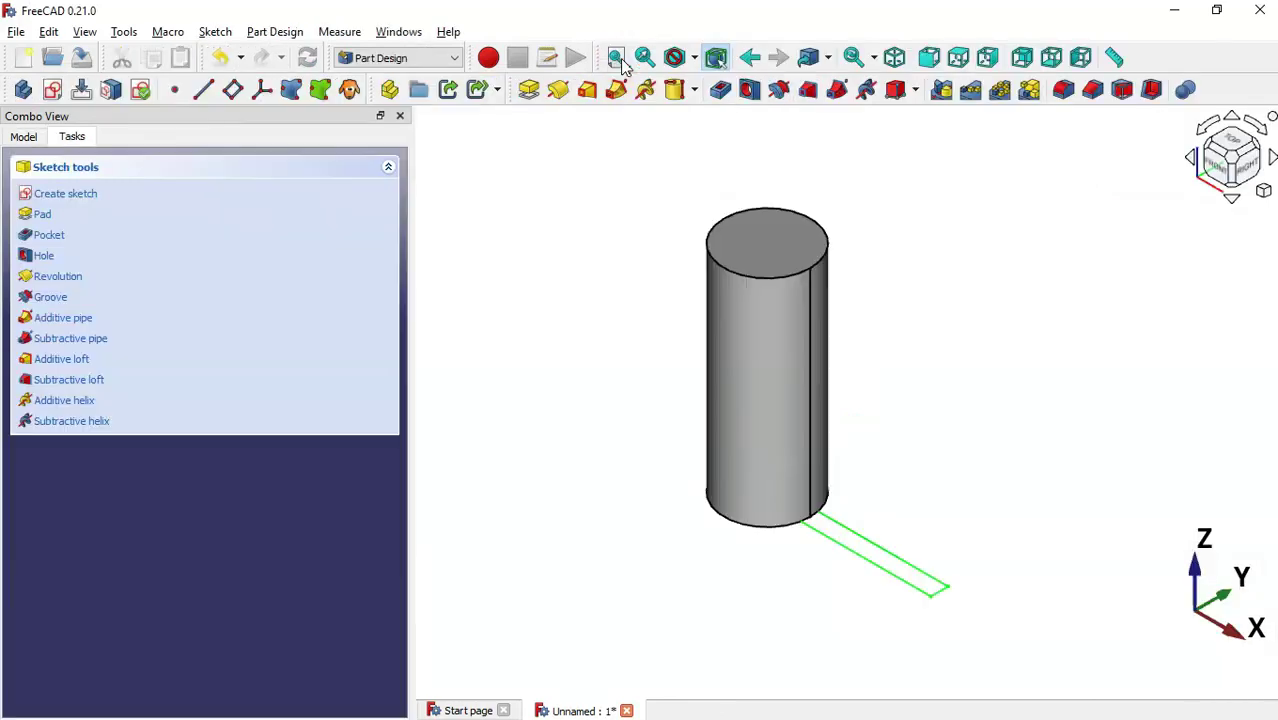
key("v")
key("f")
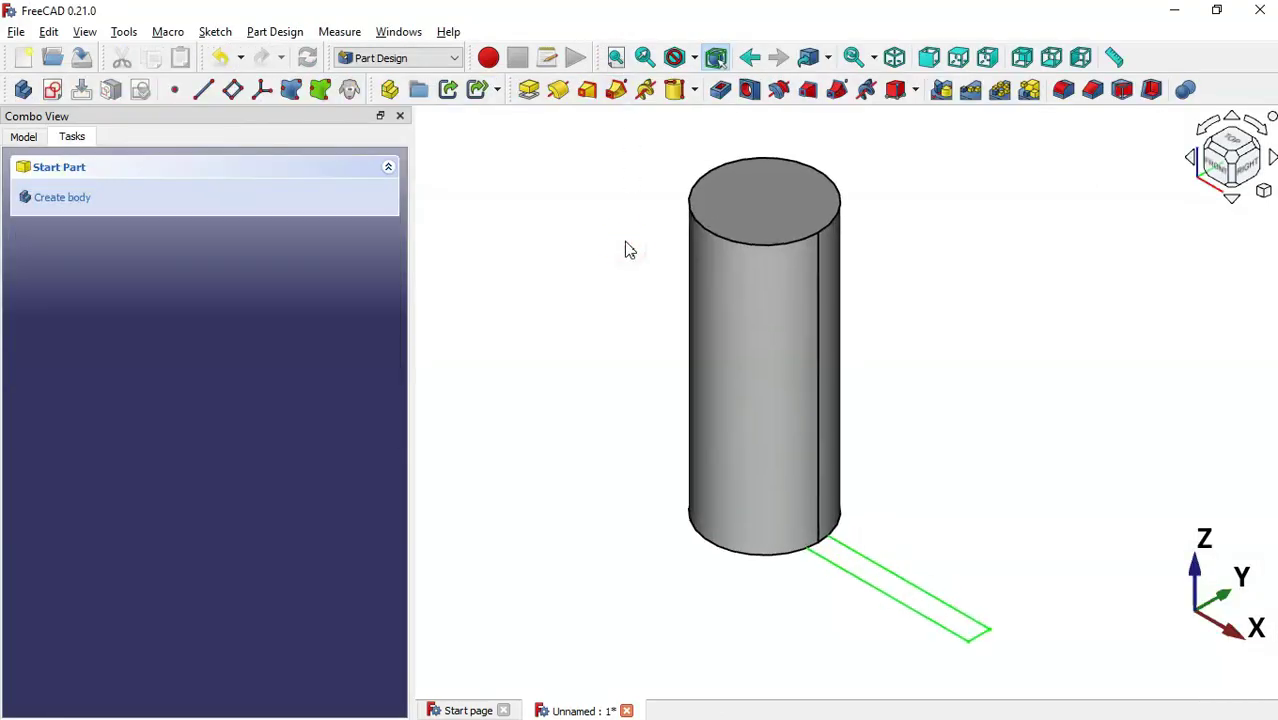
left_click(552, 265)
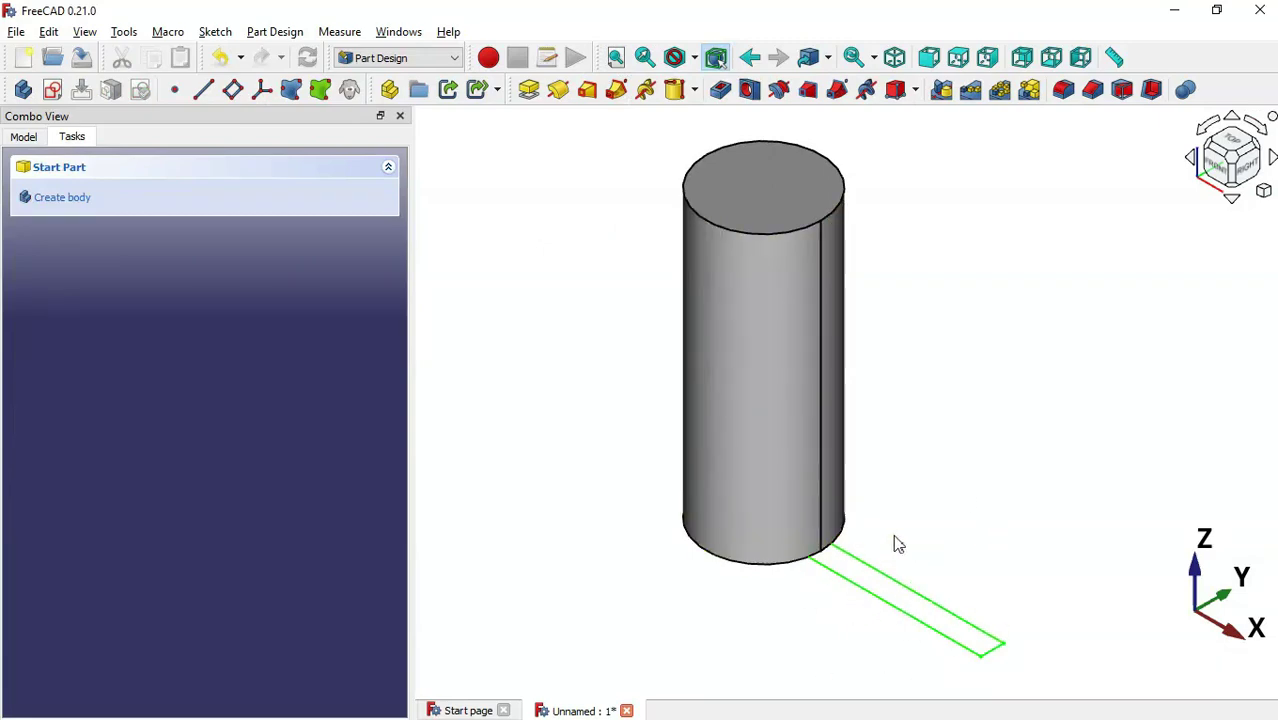
key("alt+Tab")
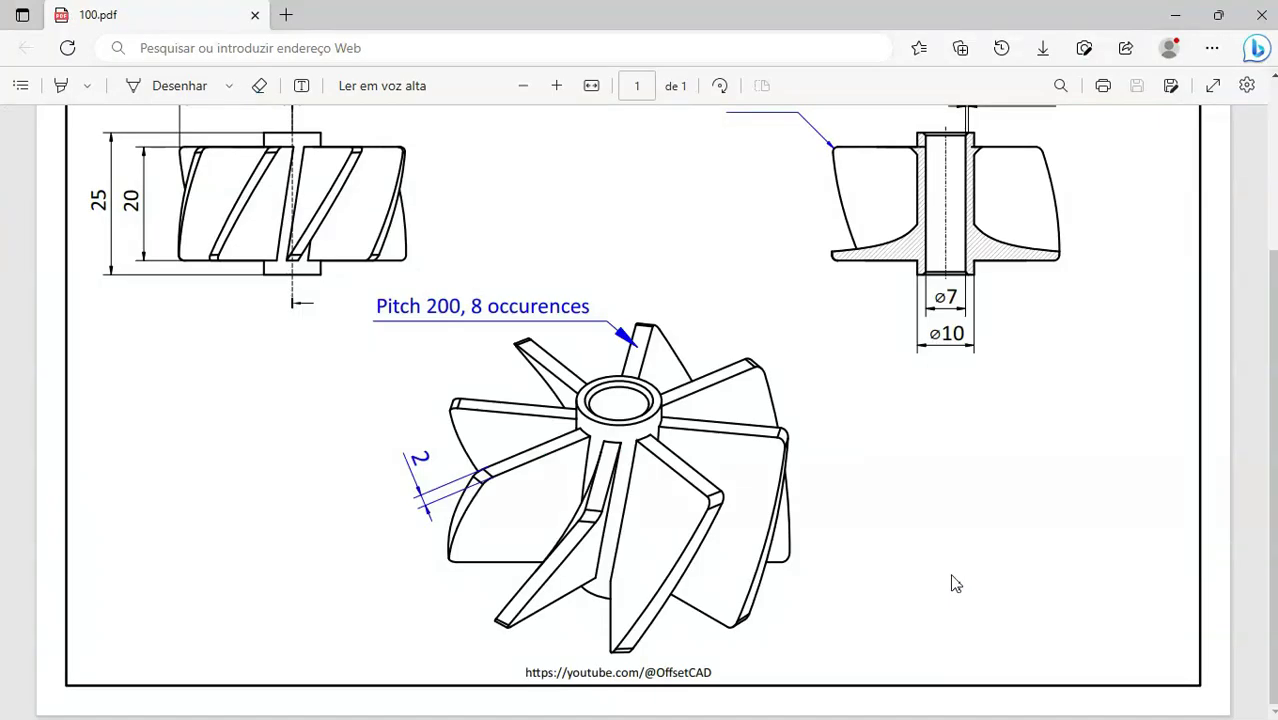
scroll(632, 487, "up", 4)
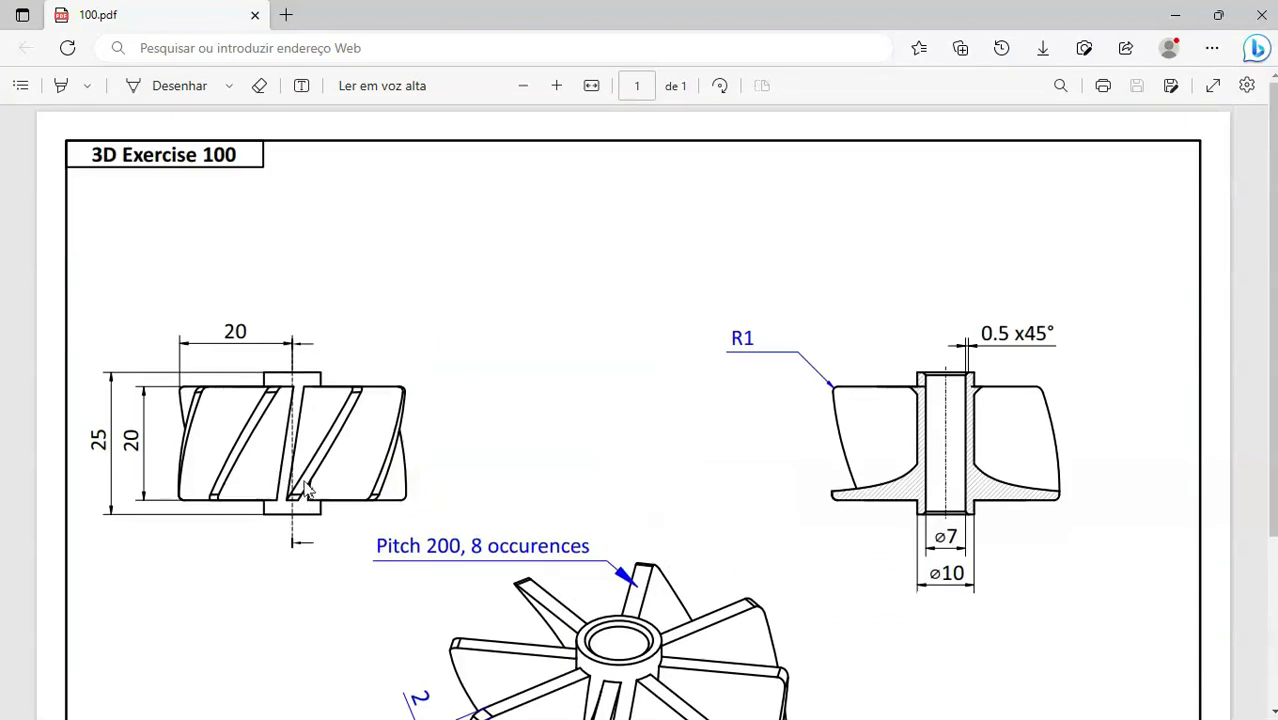
key("alt+Tab")
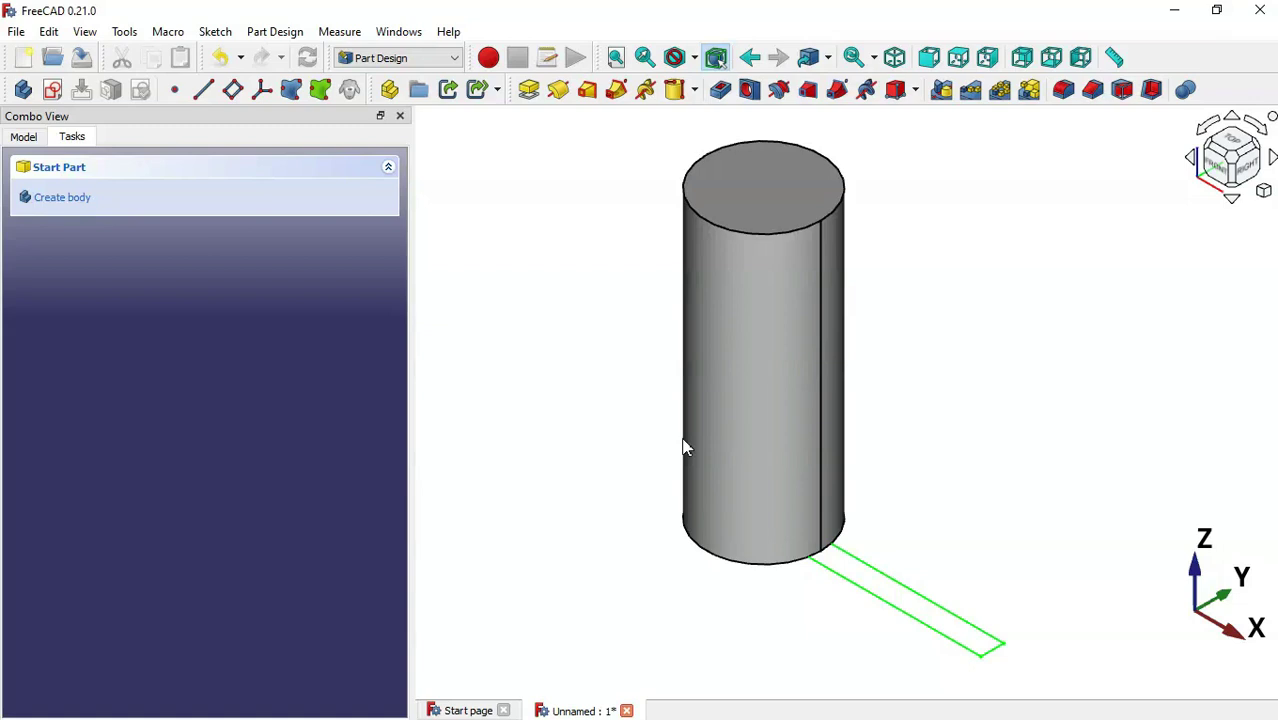
Set the sketch's Attachment Offset z position to (25-20)/2, giving 2.5 mm.
left_click(38, 137)
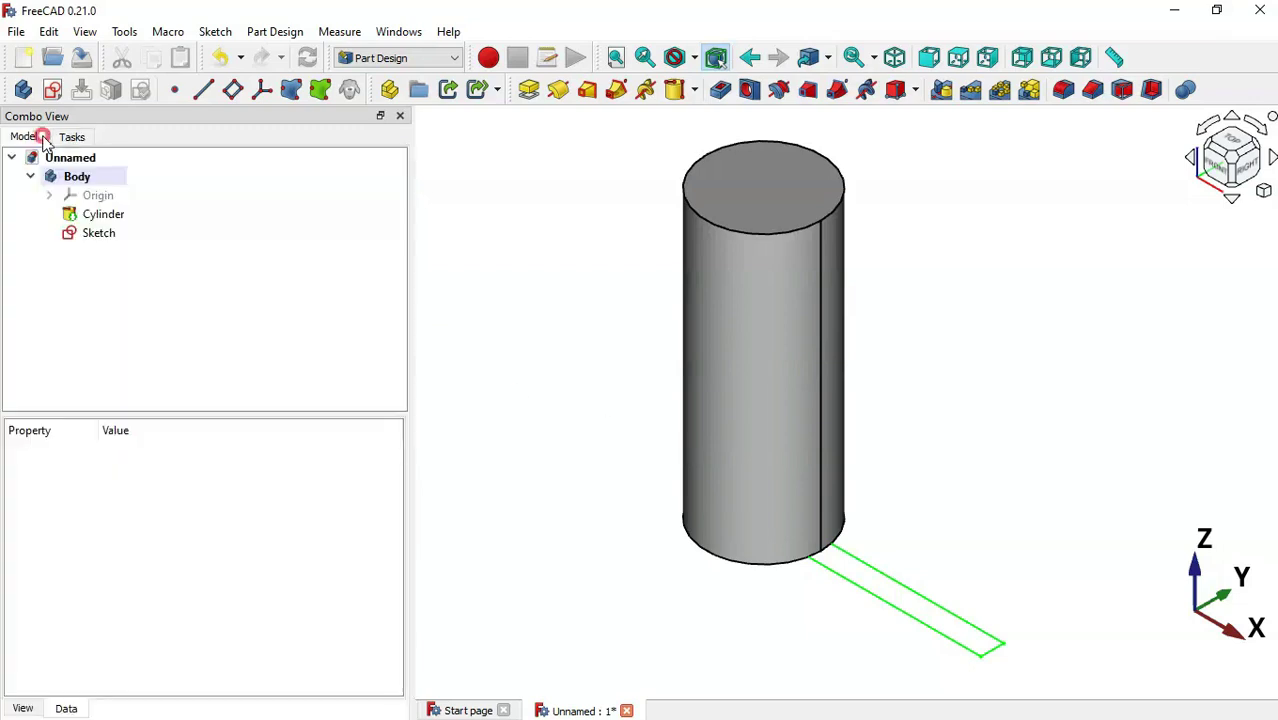
left_click(106, 233)
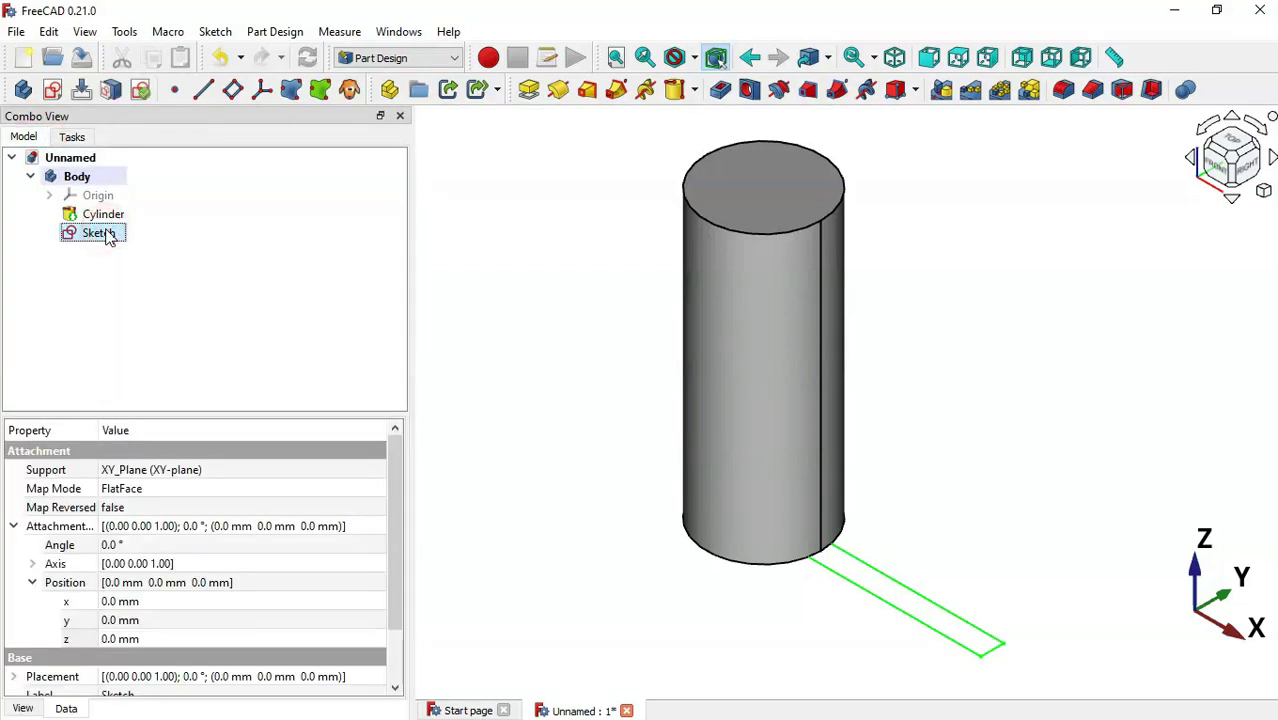
left_click(14, 527)
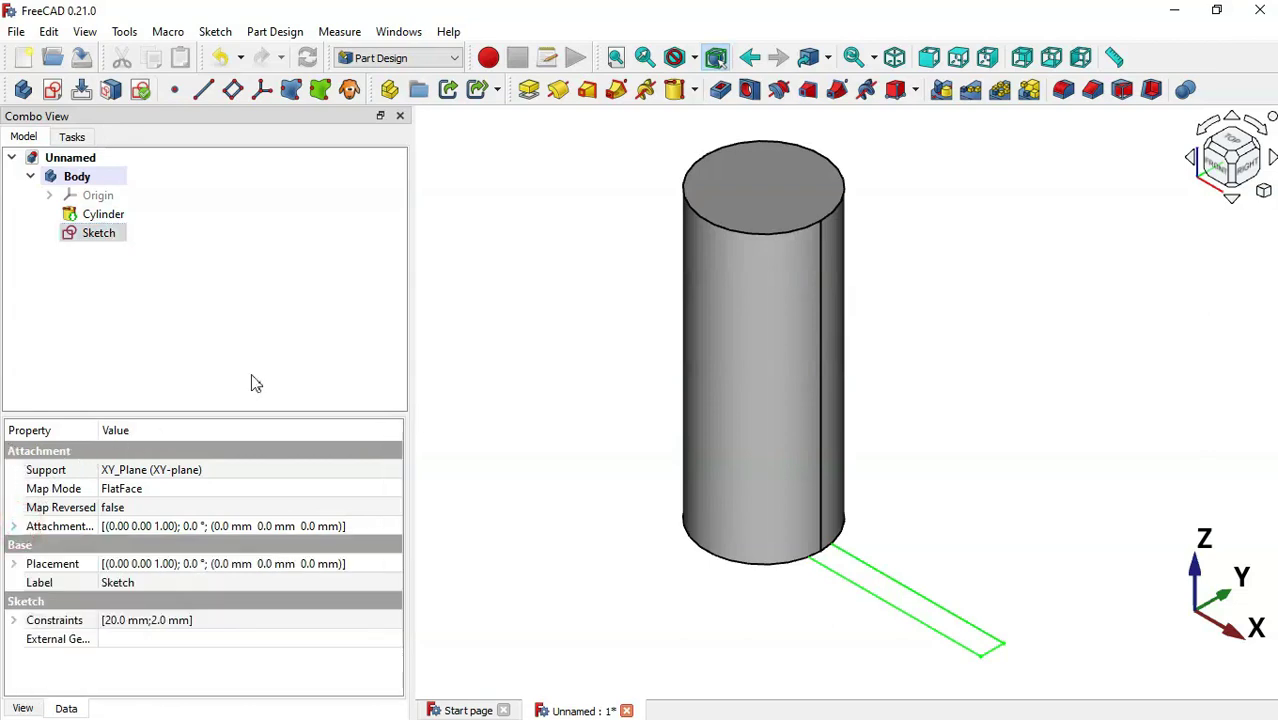
left_click(14, 527)
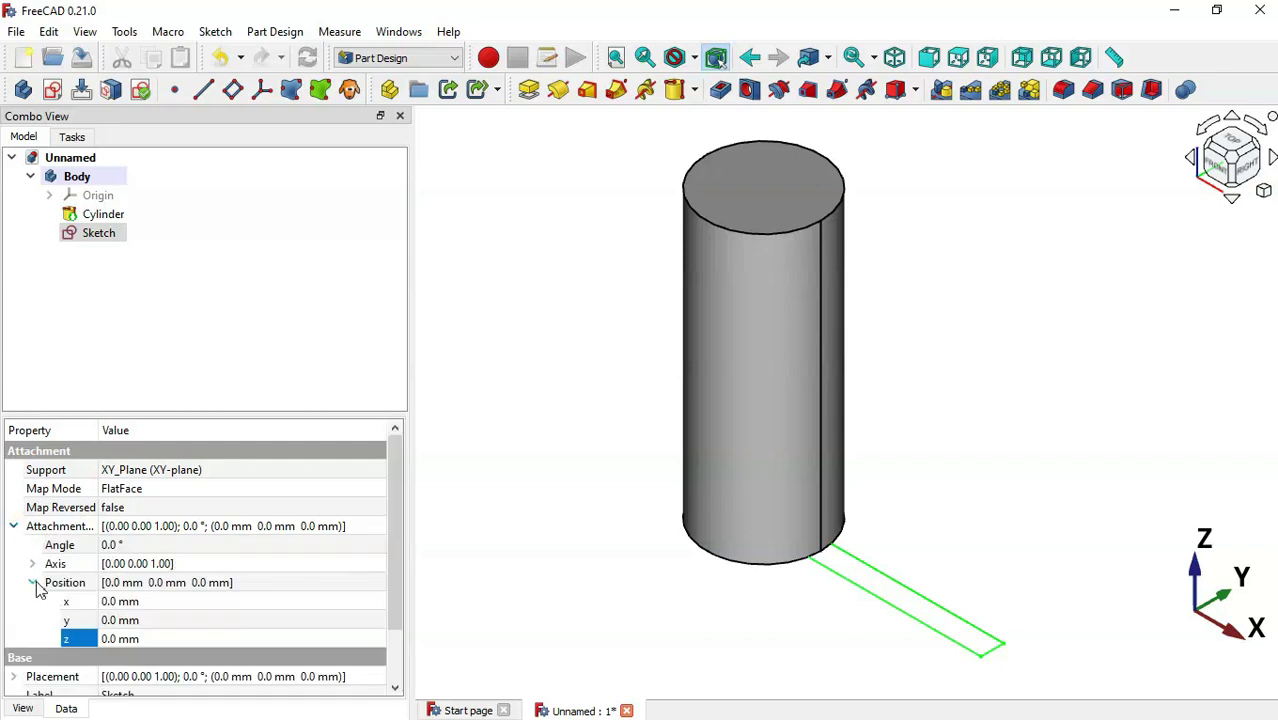
left_click(167, 640)
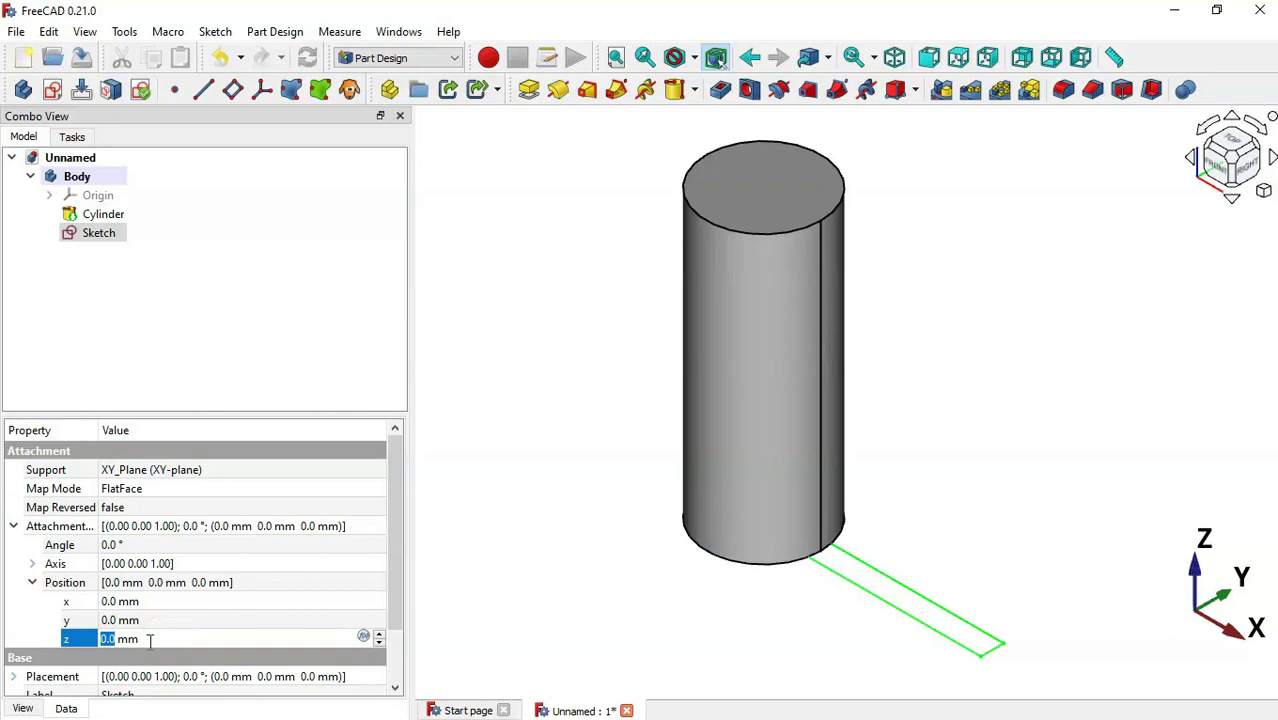
key("alt+Tab")
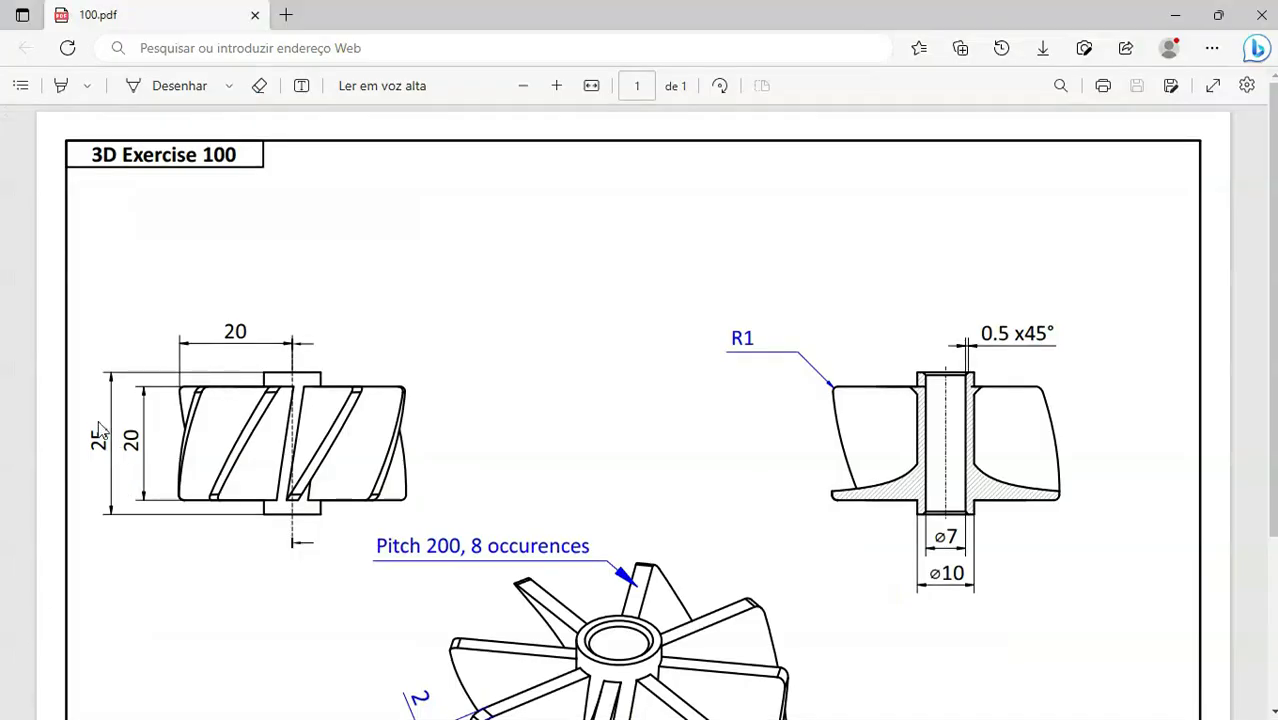
key("alt+Tab")
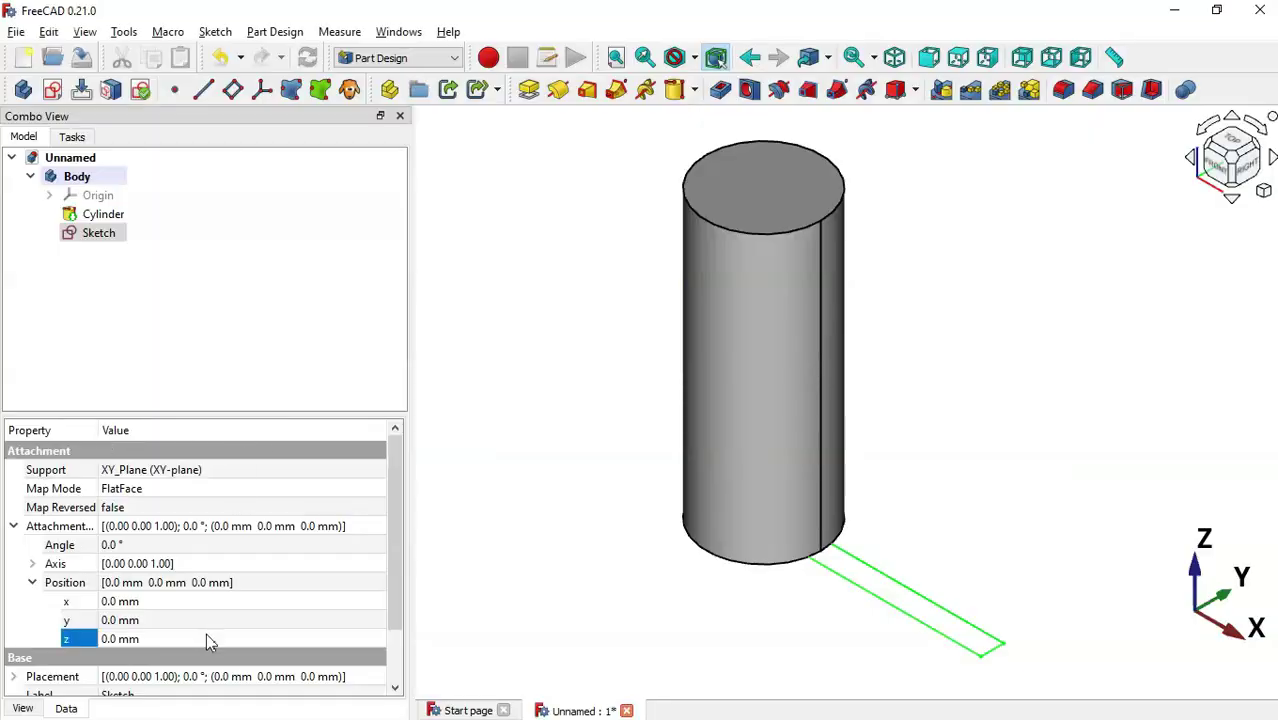
left_click(206, 640)
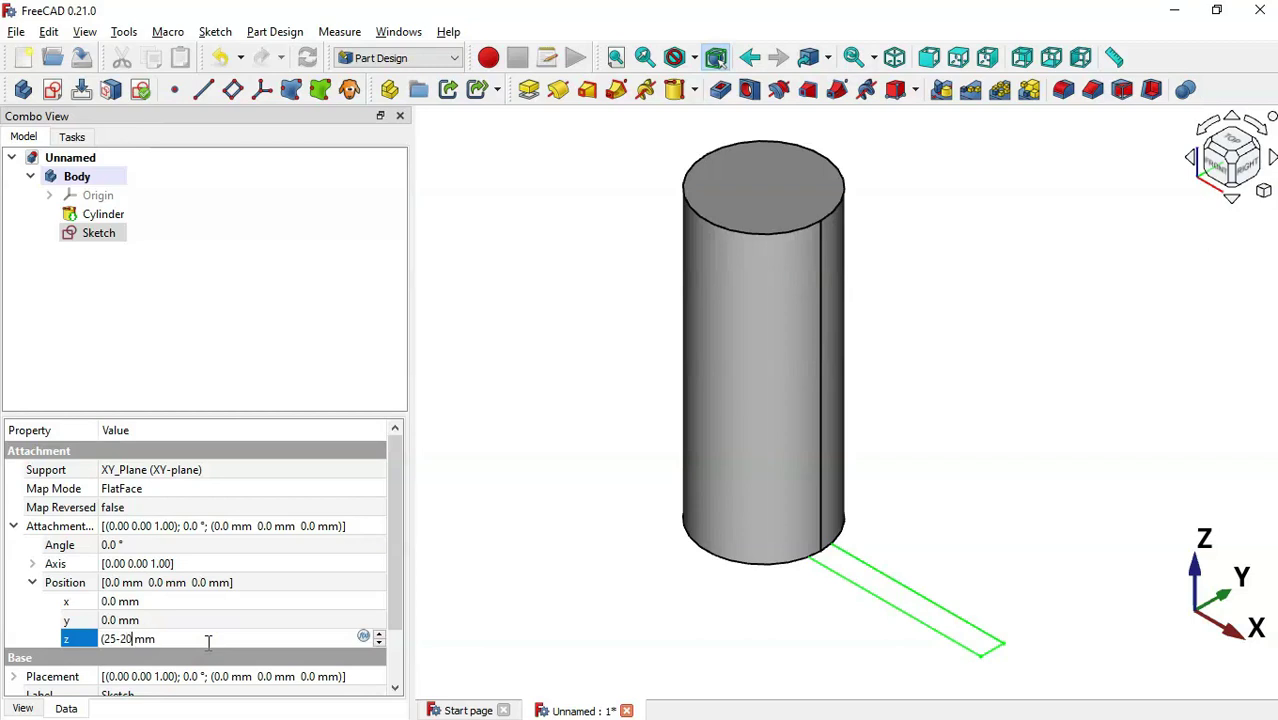
type("(25-20)/2")
key("Return")
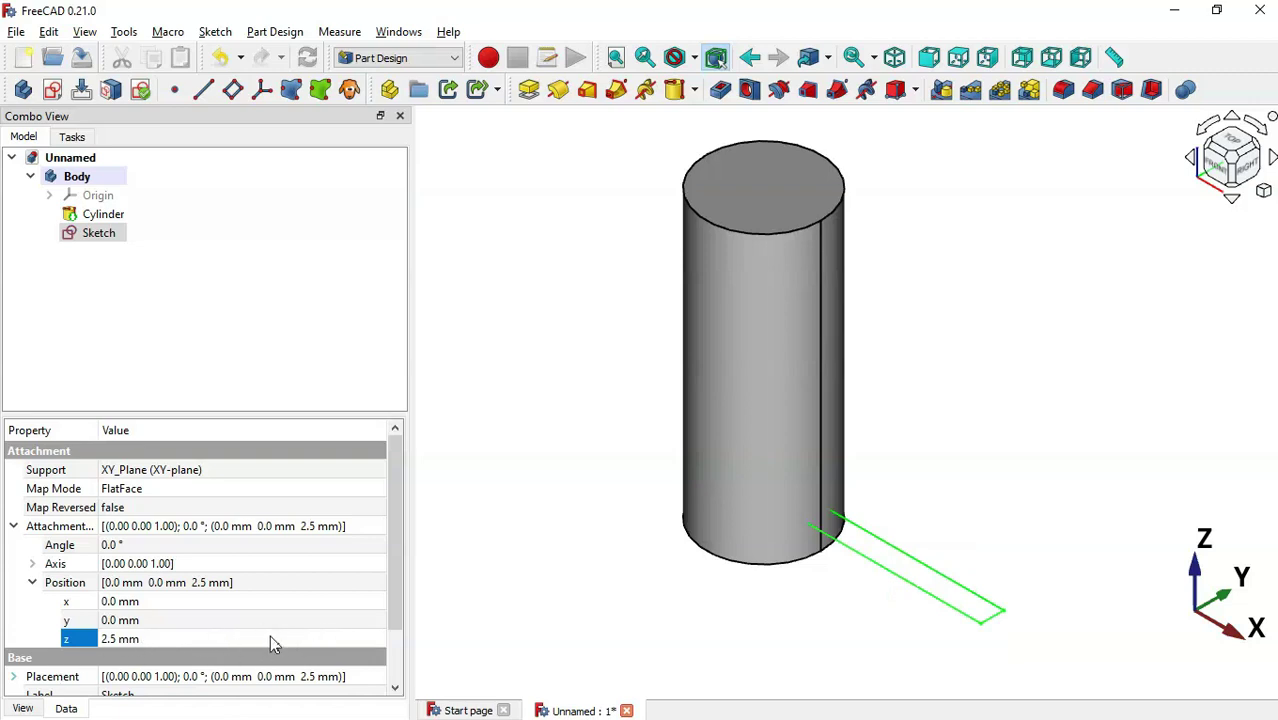
left_click(532, 571)
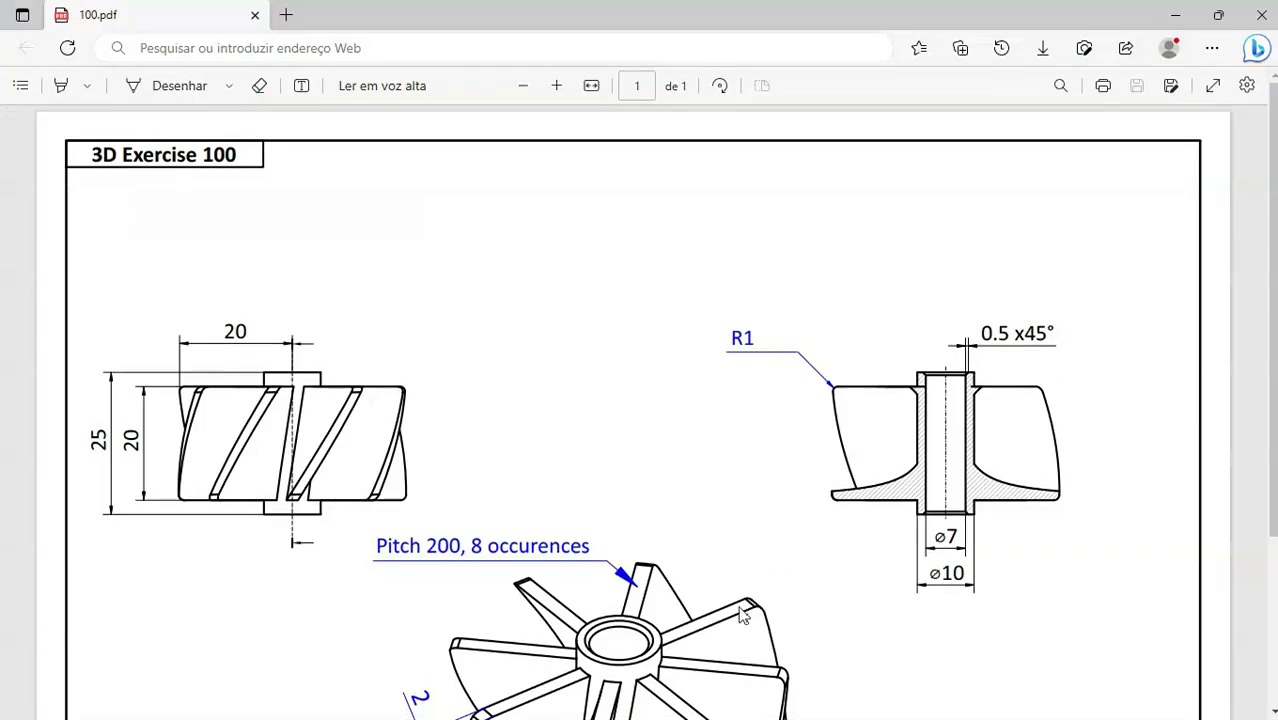
scroll(745, 625, "down", 2)
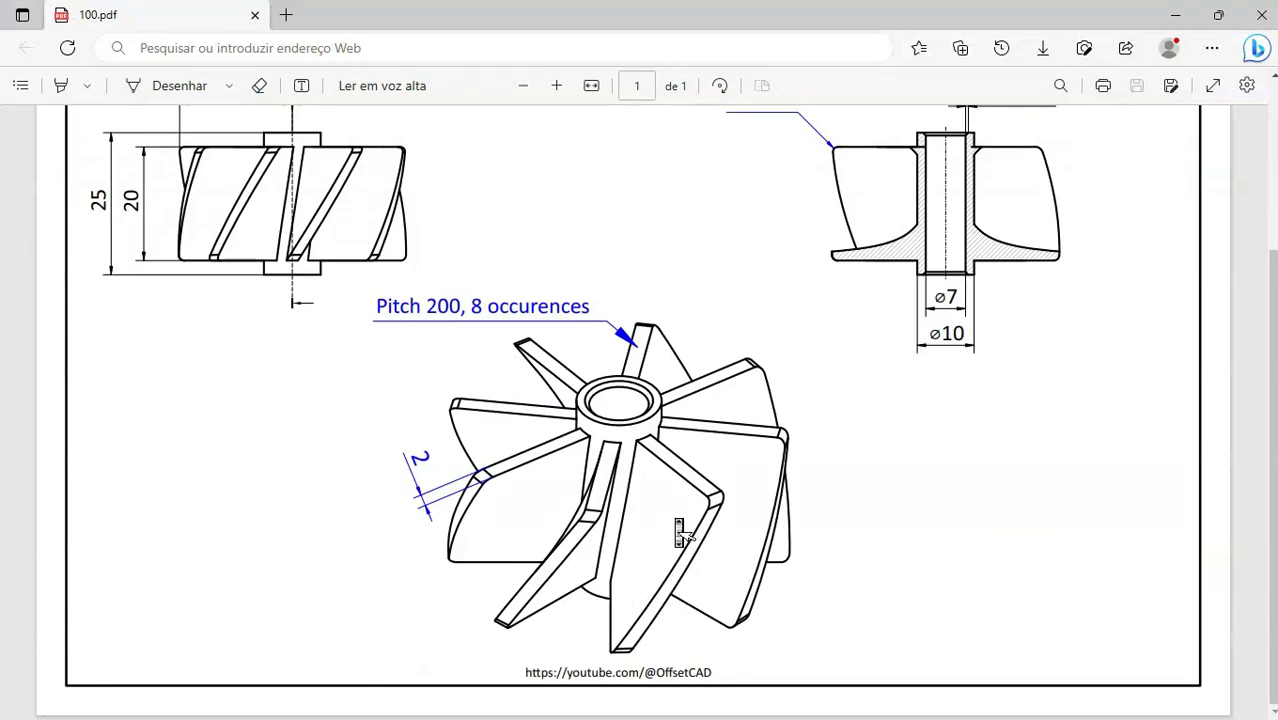
scroll(677, 525, "up", 2)
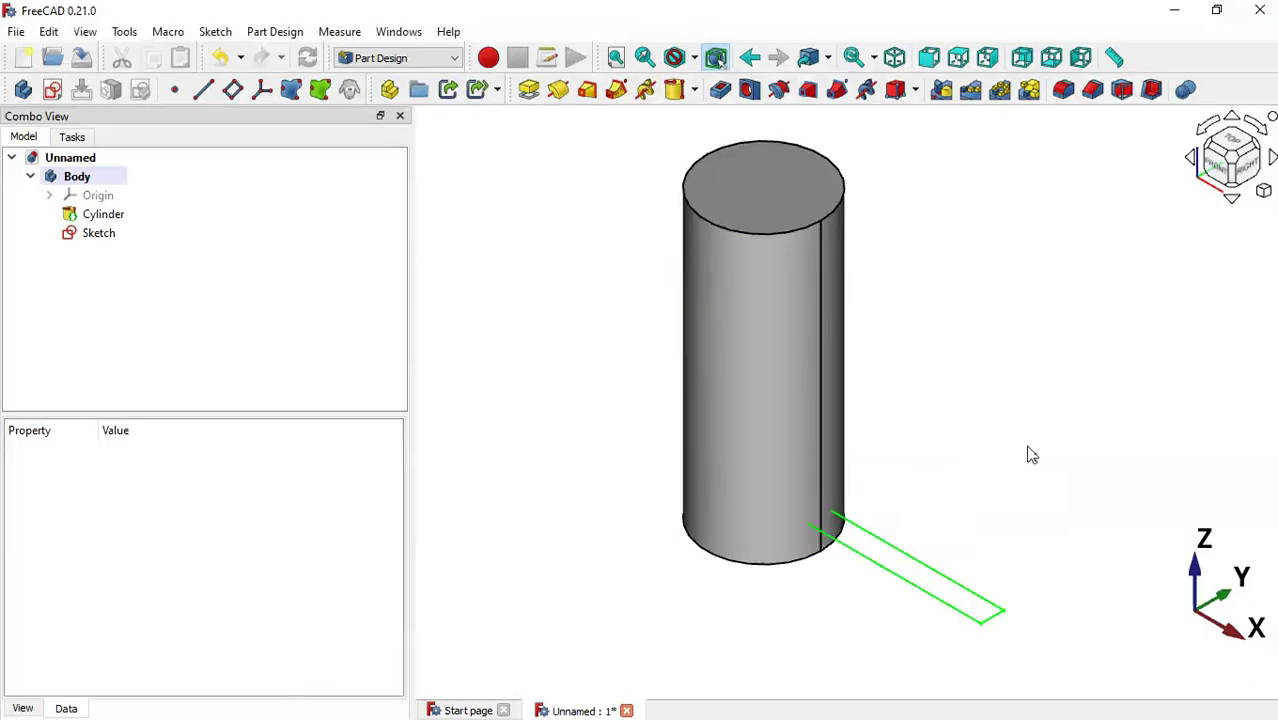
left_click(70, 236)
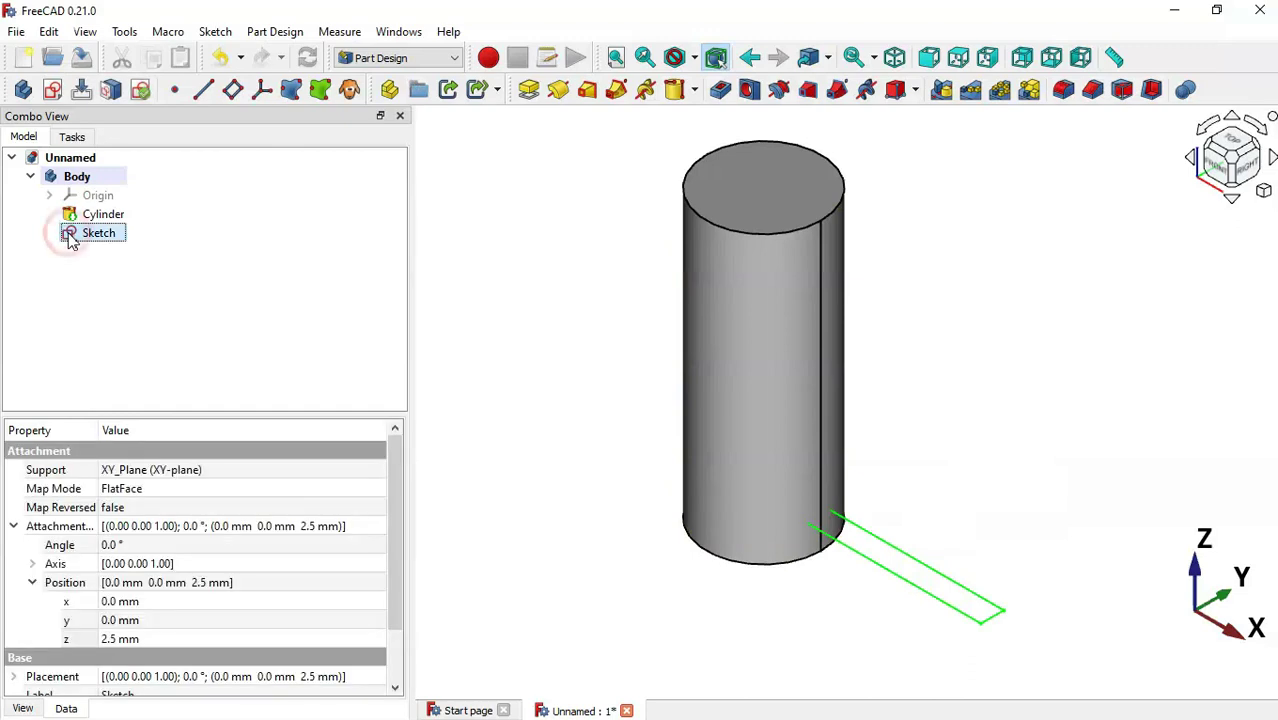
Create an Additive Helix from the blade sketch, wound around the base Z axis.
left_click(646, 90)
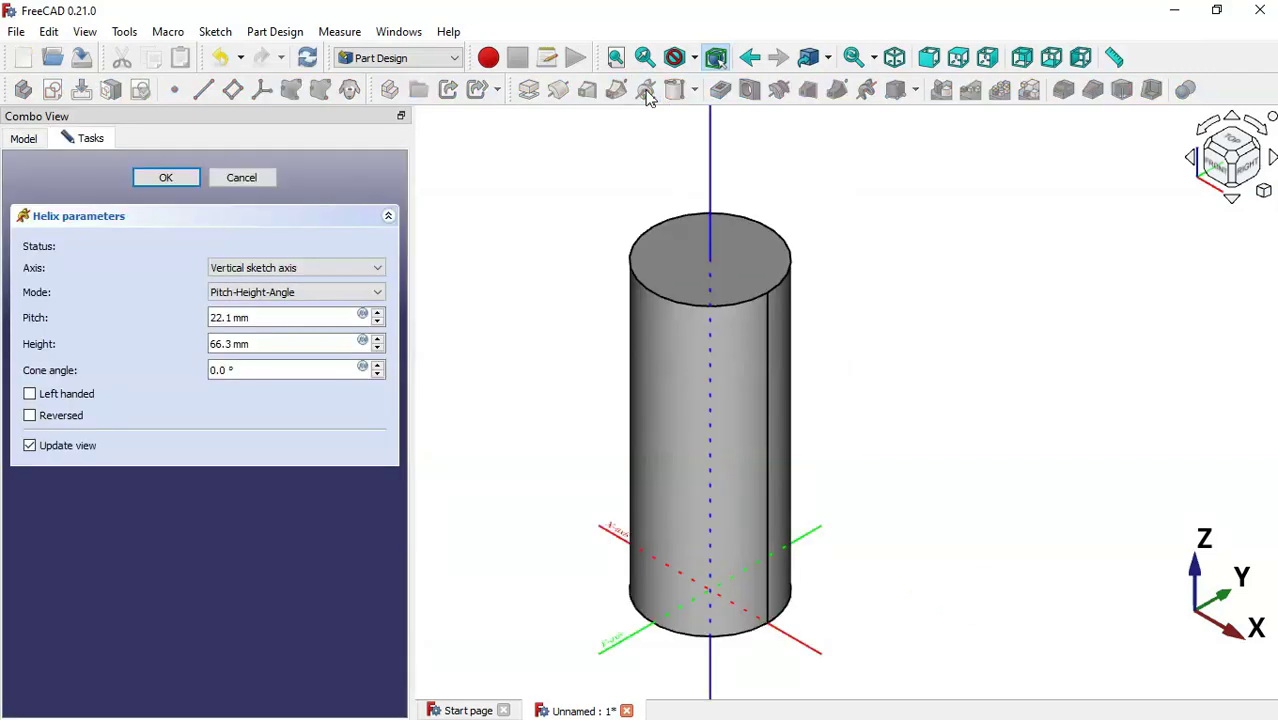
scroll(879, 303, "down", 5)
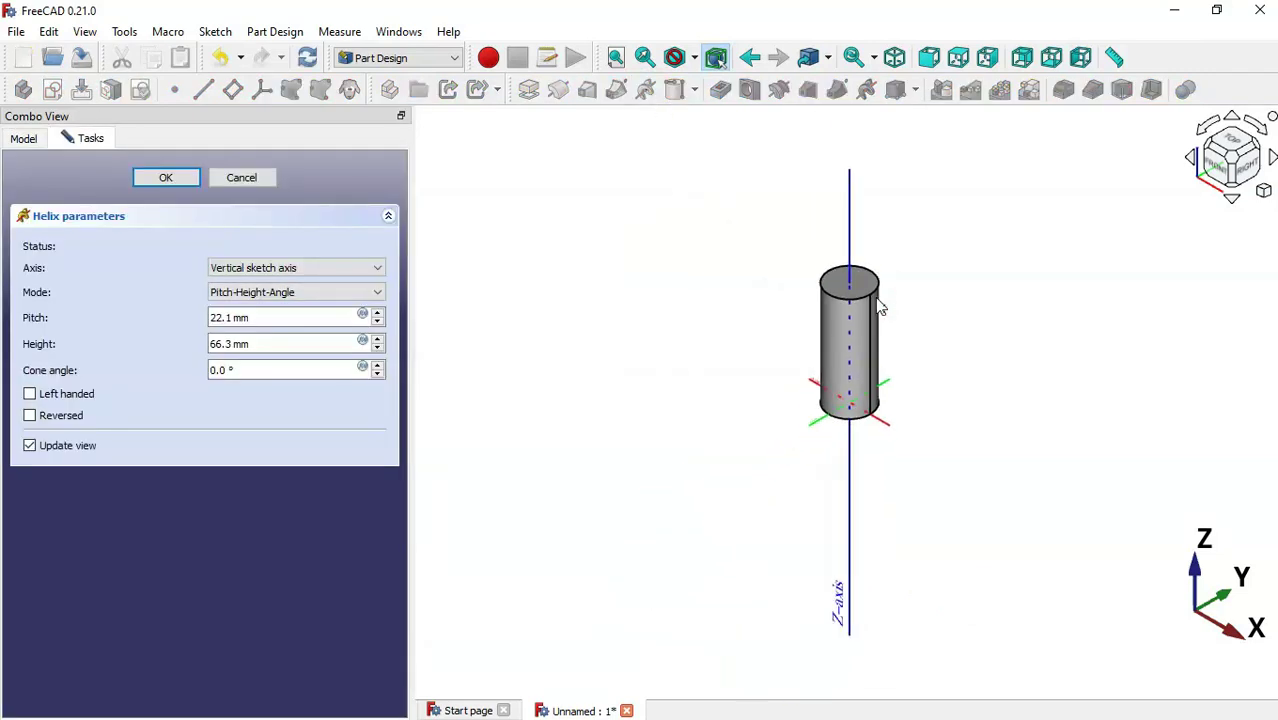
left_click(320, 268)
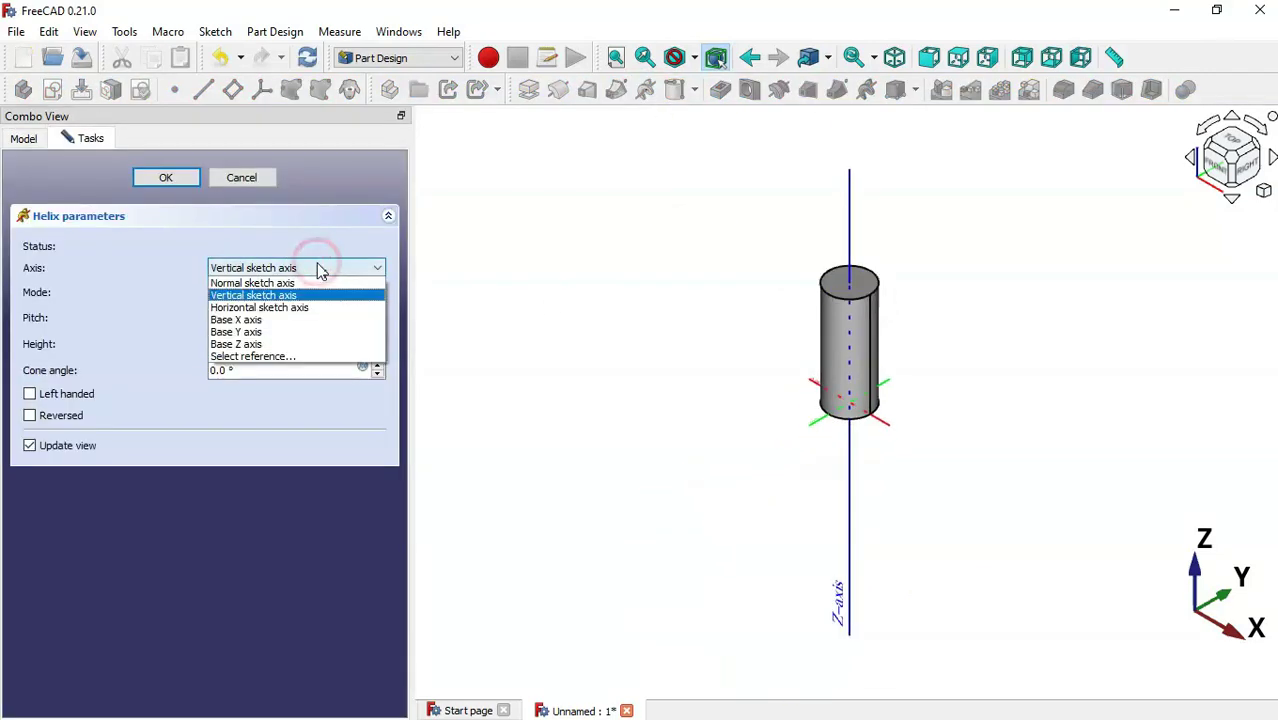
left_click(318, 344)
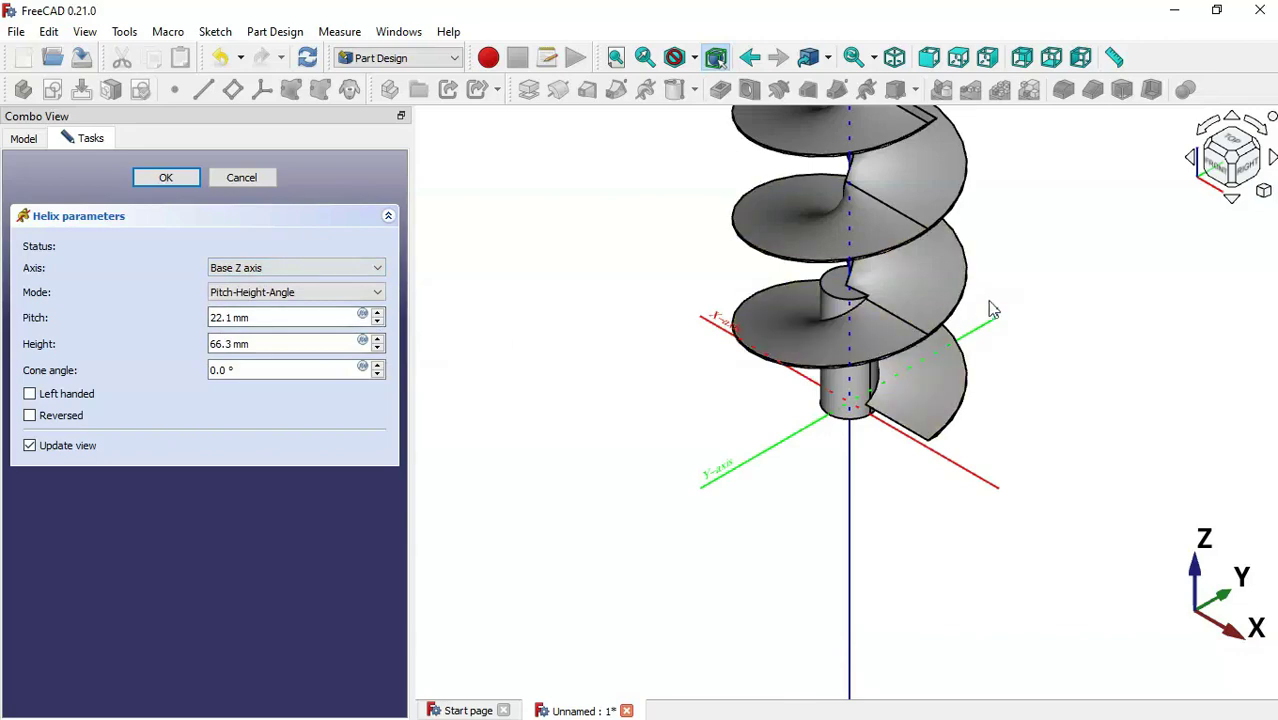
scroll(1012, 286, "up", 2)
Give the helix 20 mm height and 200 mm pitch, confirm, and fit the model in view.
key("alt+Tab")
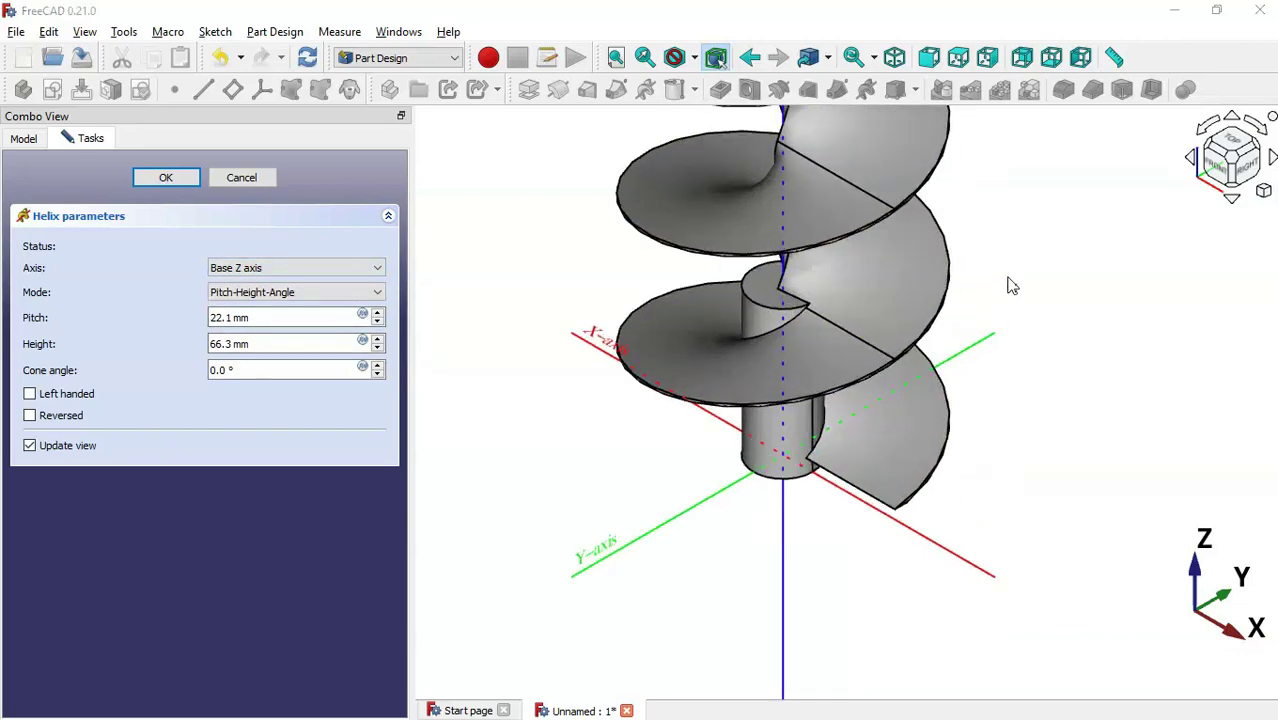
scroll(1025, 367, "down", 3)
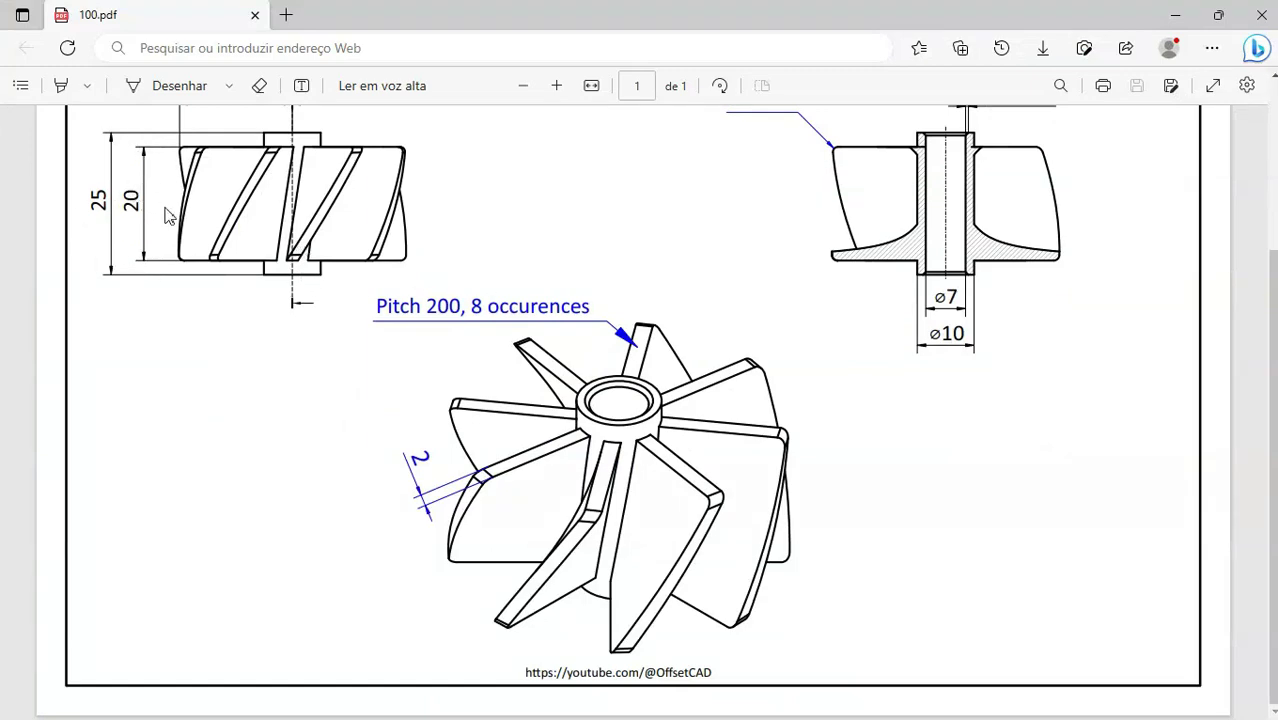
key("alt+Tab")
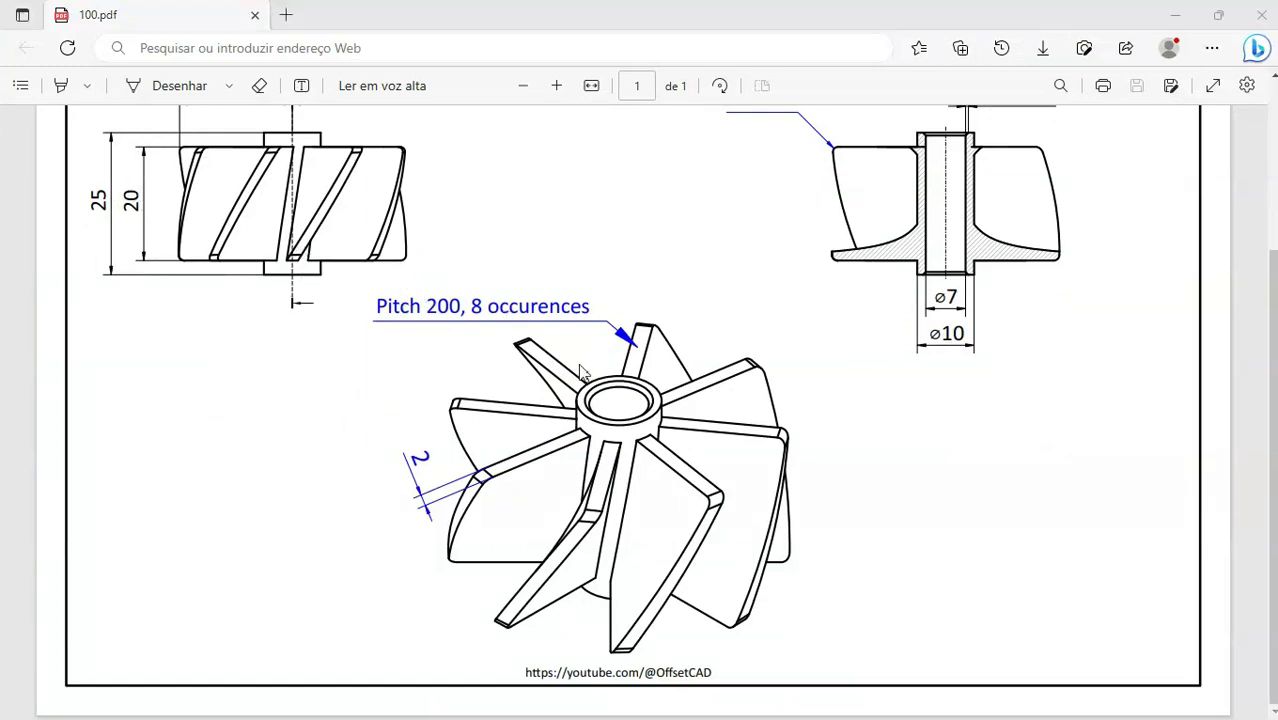
left_click_drag(297, 342, 125, 350)
type("20")
left_click(226, 318)
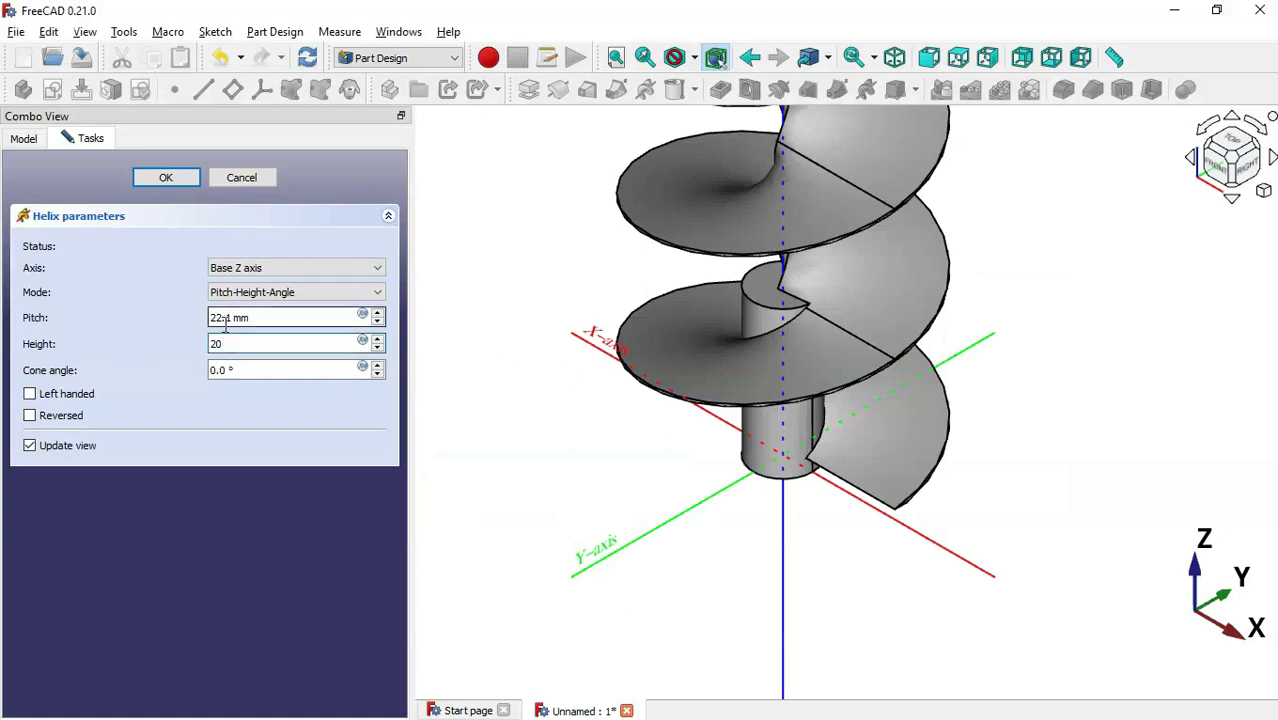
left_click_drag(270, 317, 145, 316)
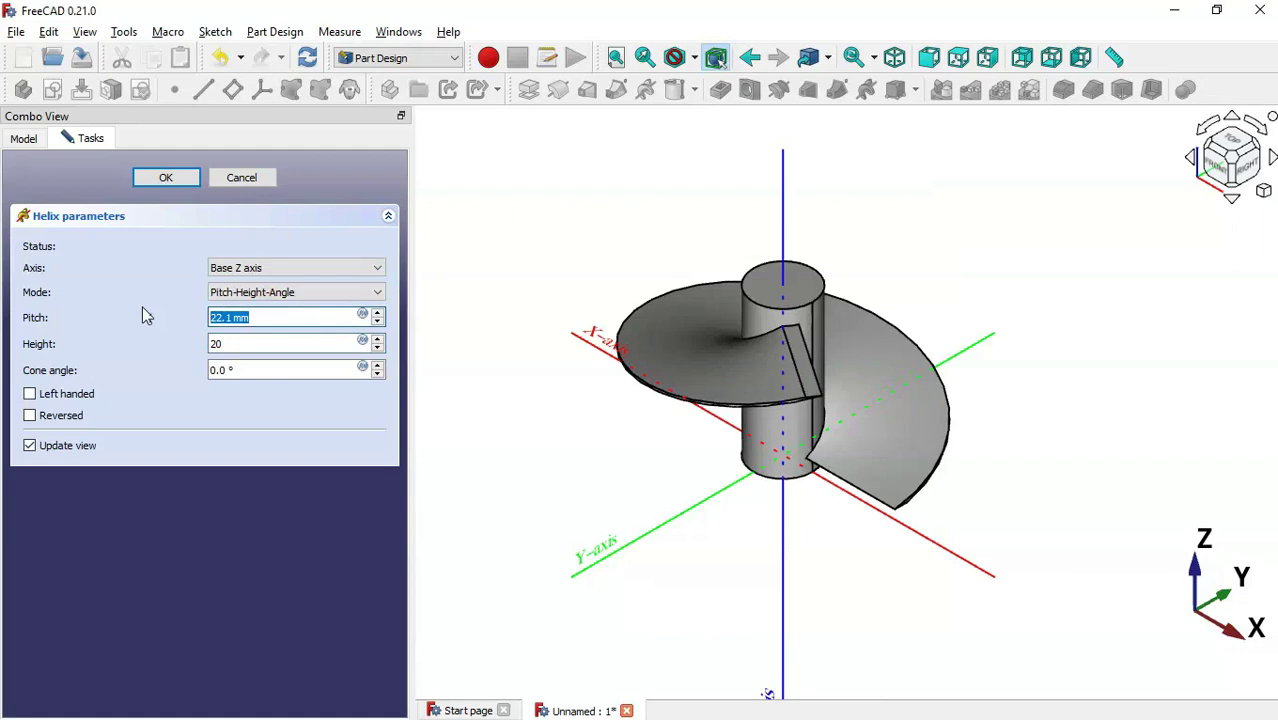
type("200")
left_click(160, 178)
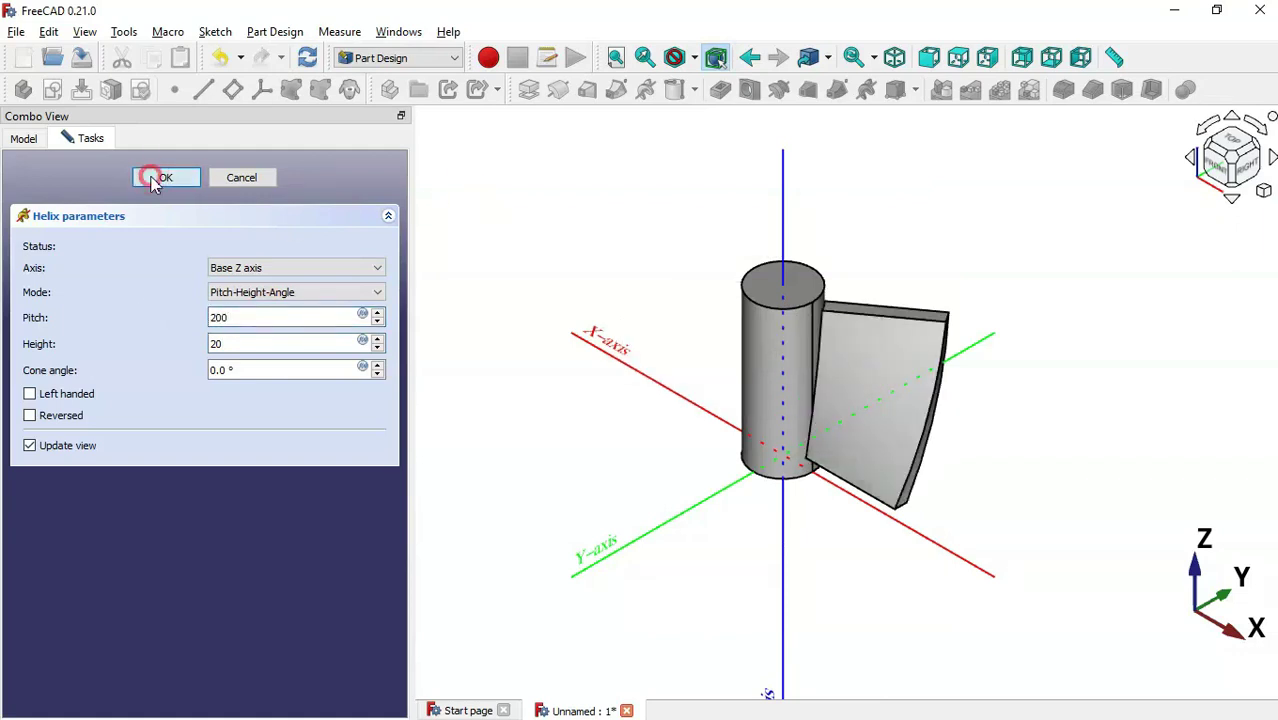
key("v")
key("f")
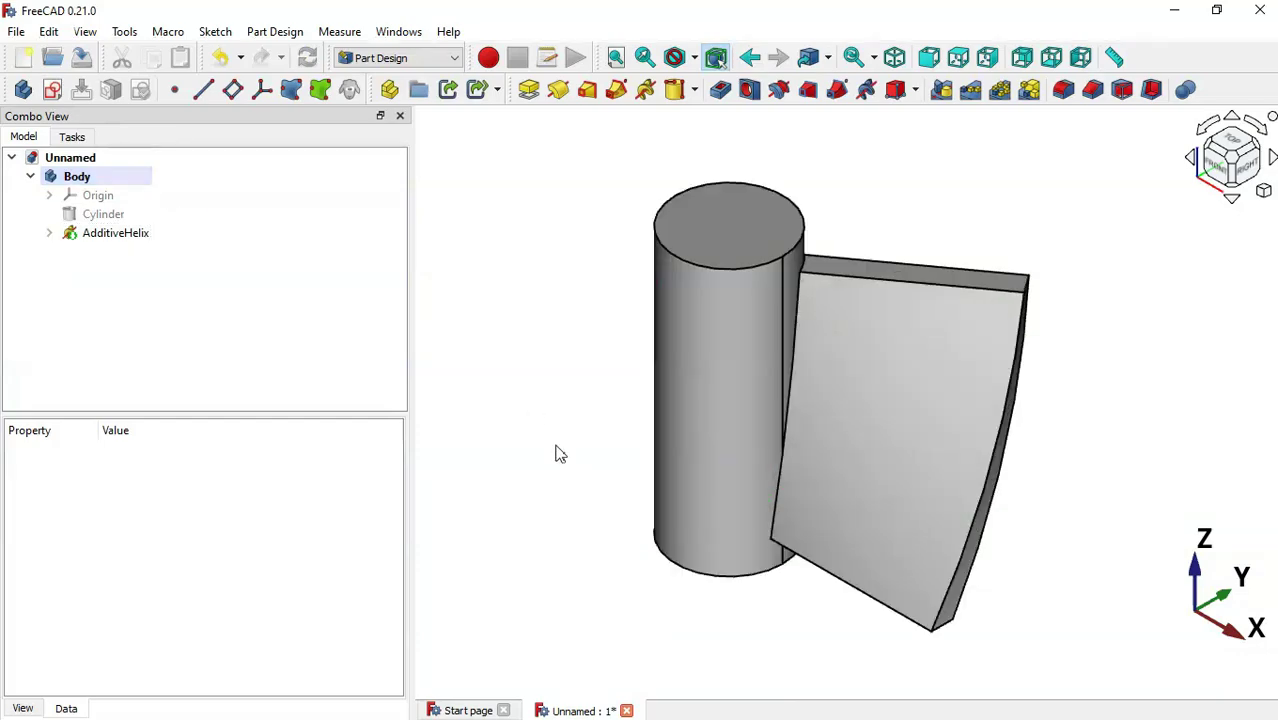
key("alt+Tab")
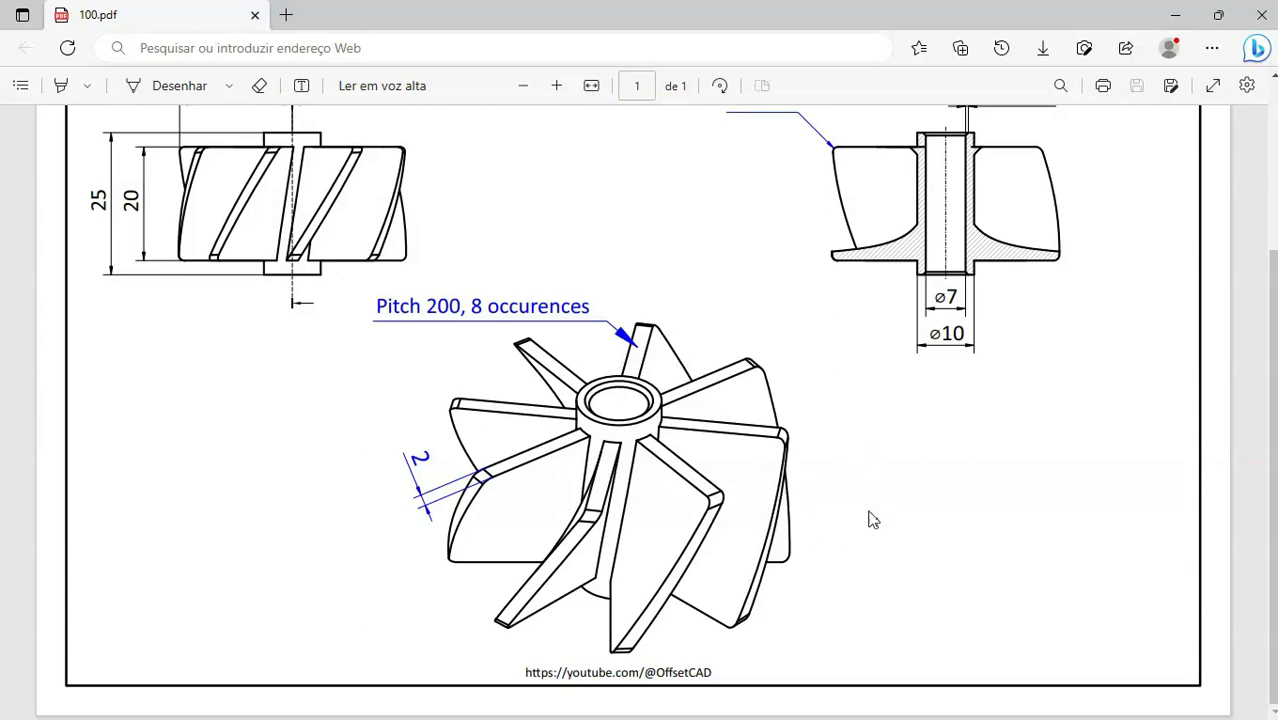
key("alt+Tab")
left_click(548, 463)
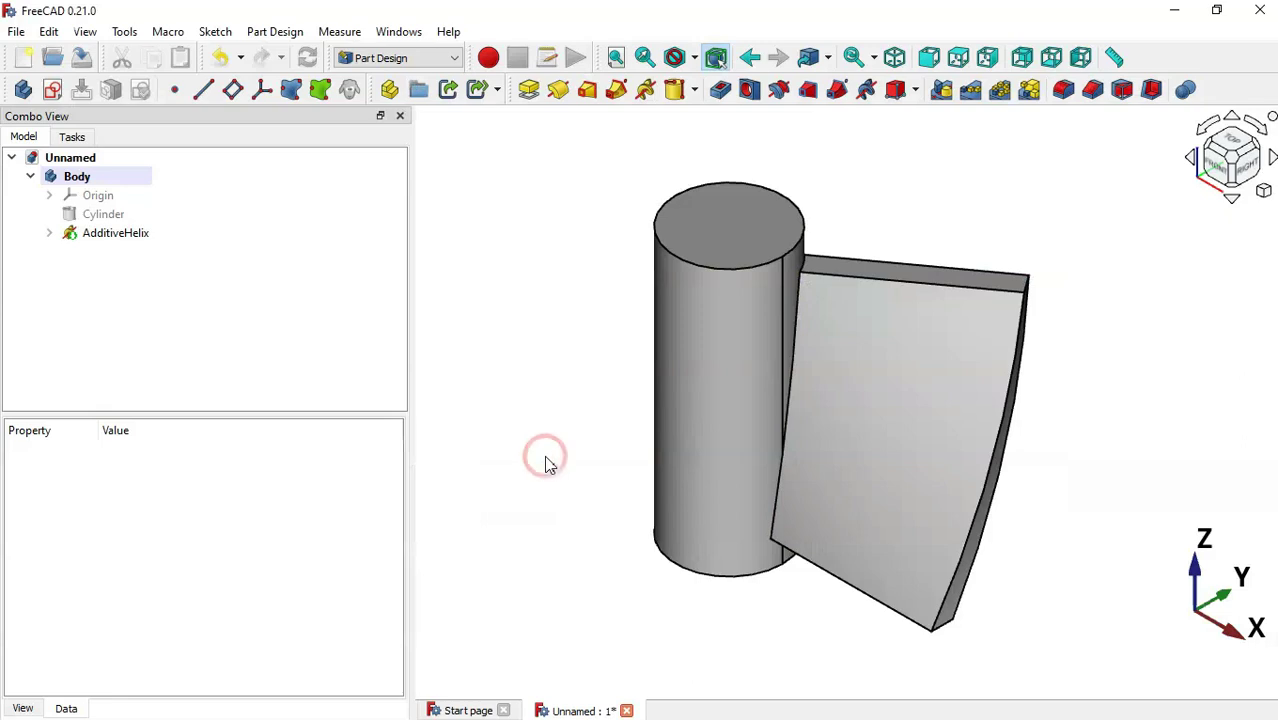
left_click(120, 235)
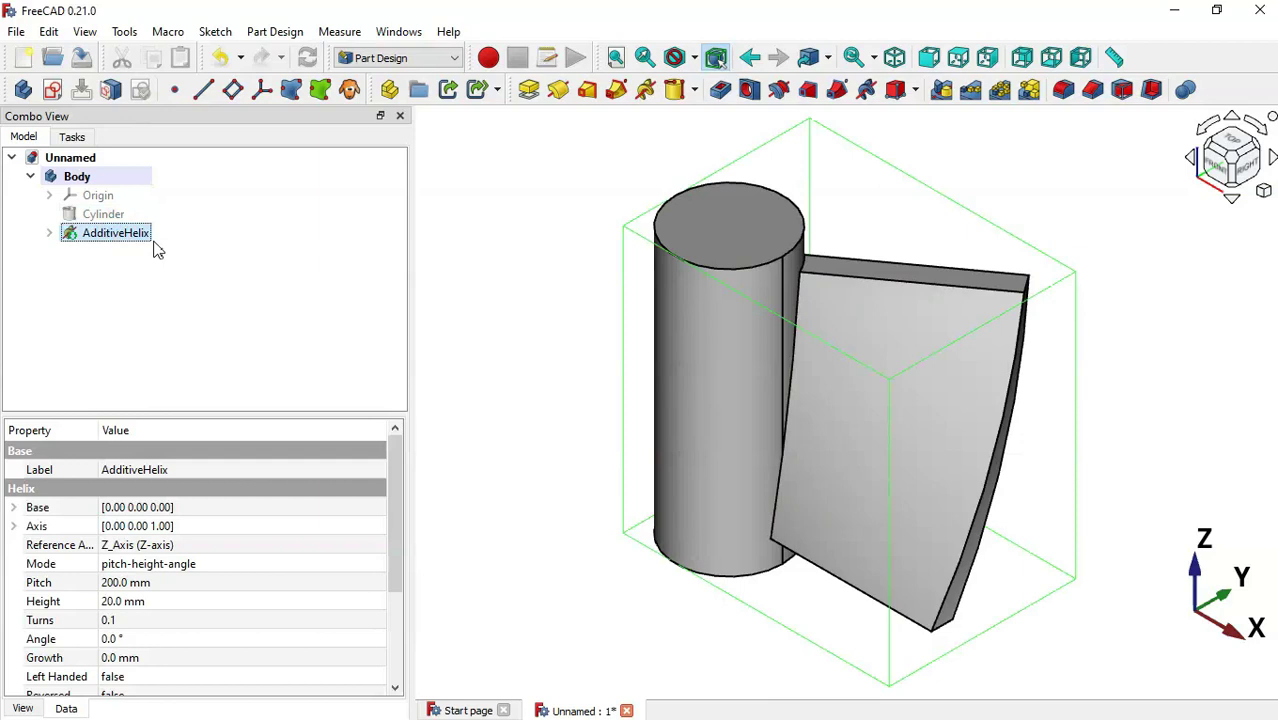
Polar-pattern the helix blade with 8 occurrences over 360°, checked in isometric view.
left_click(1003, 90)
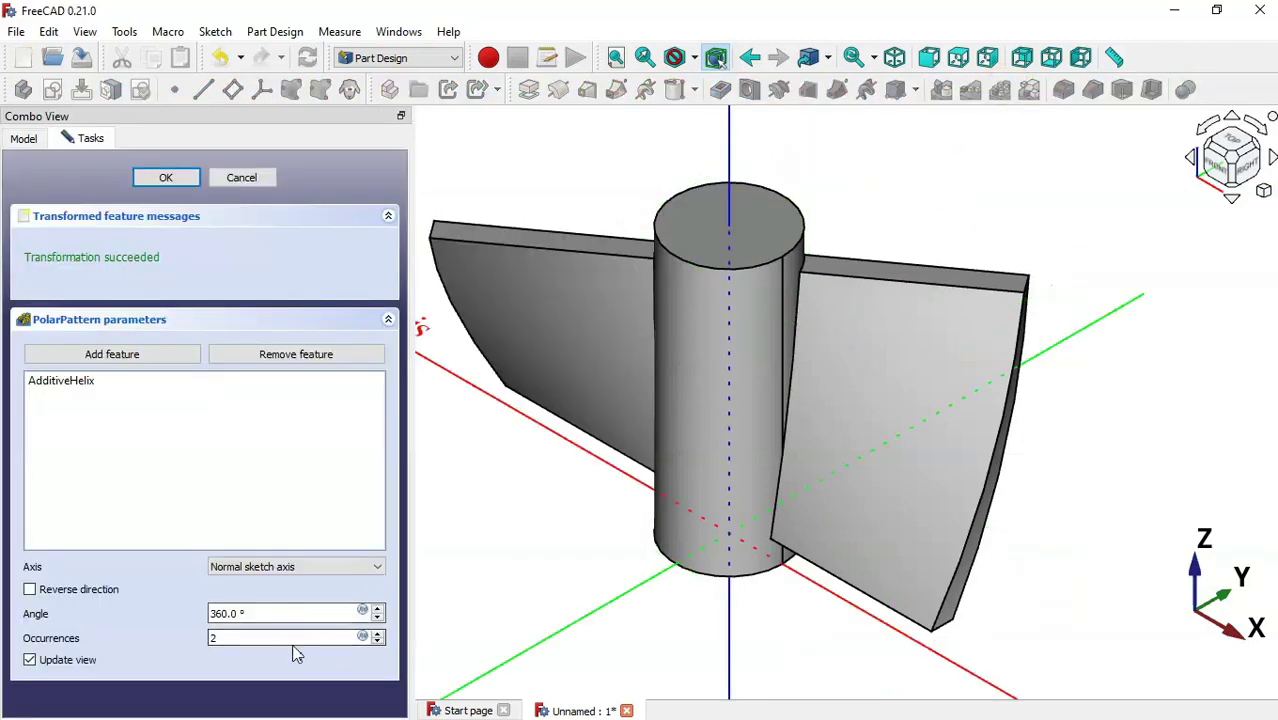
left_click(257, 639)
key("alt+Tab")
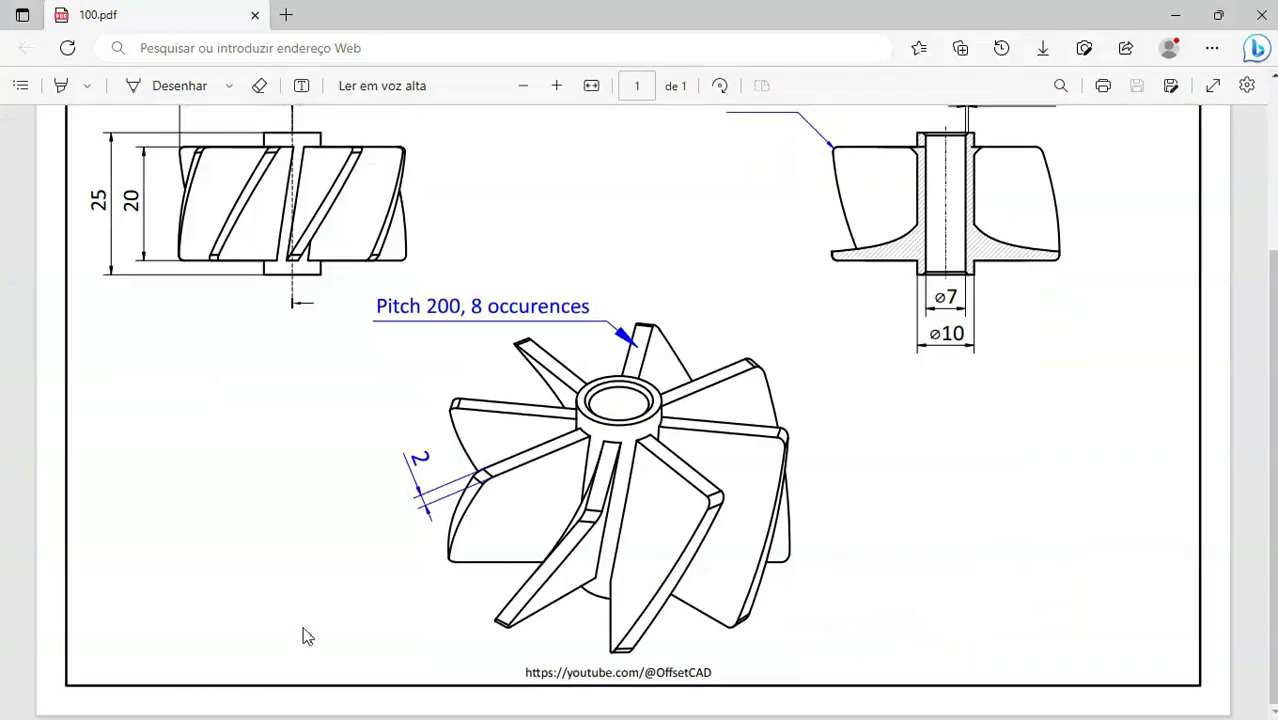
key("alt+Tab")
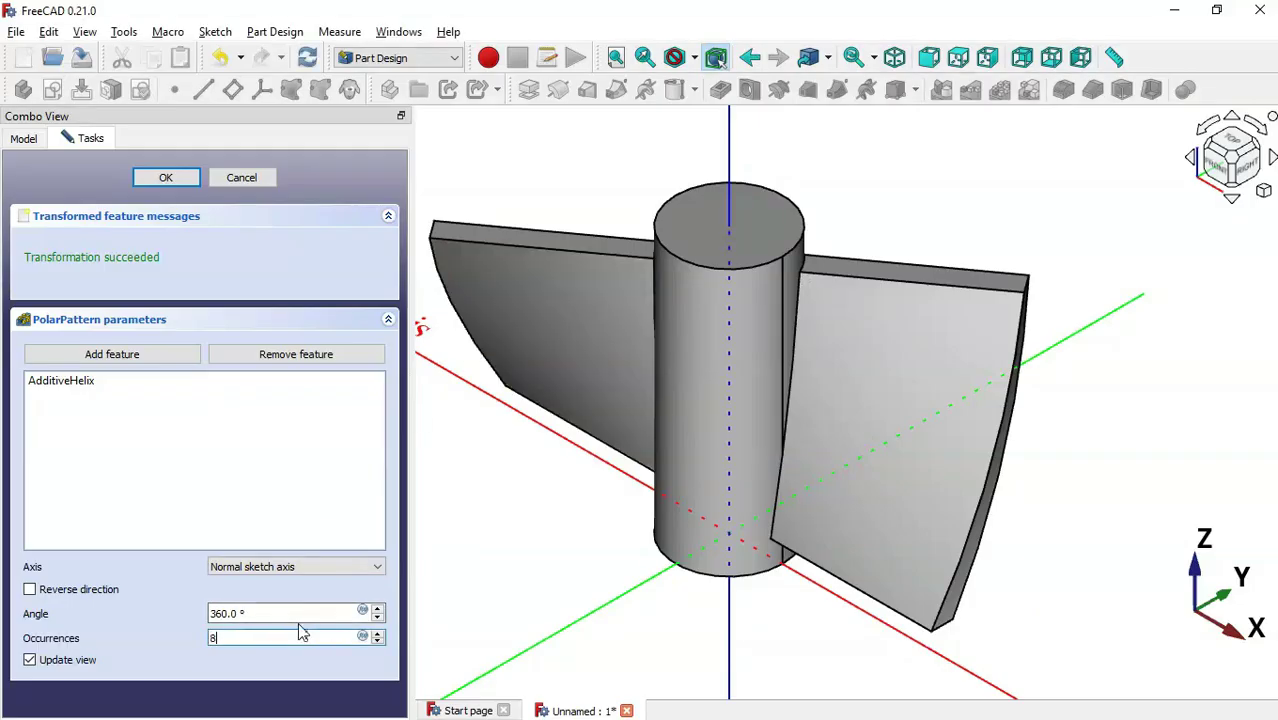
type("8")
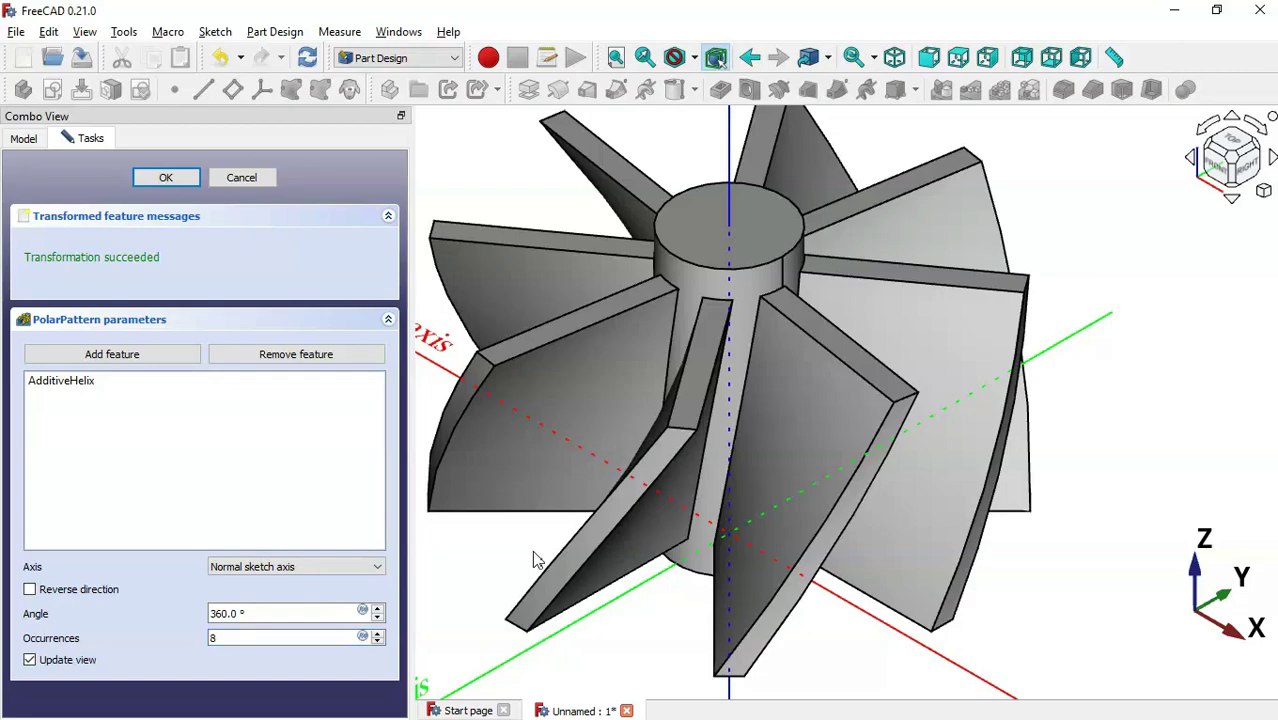
left_click_drag(503, 557, 588, 566)
key("0")
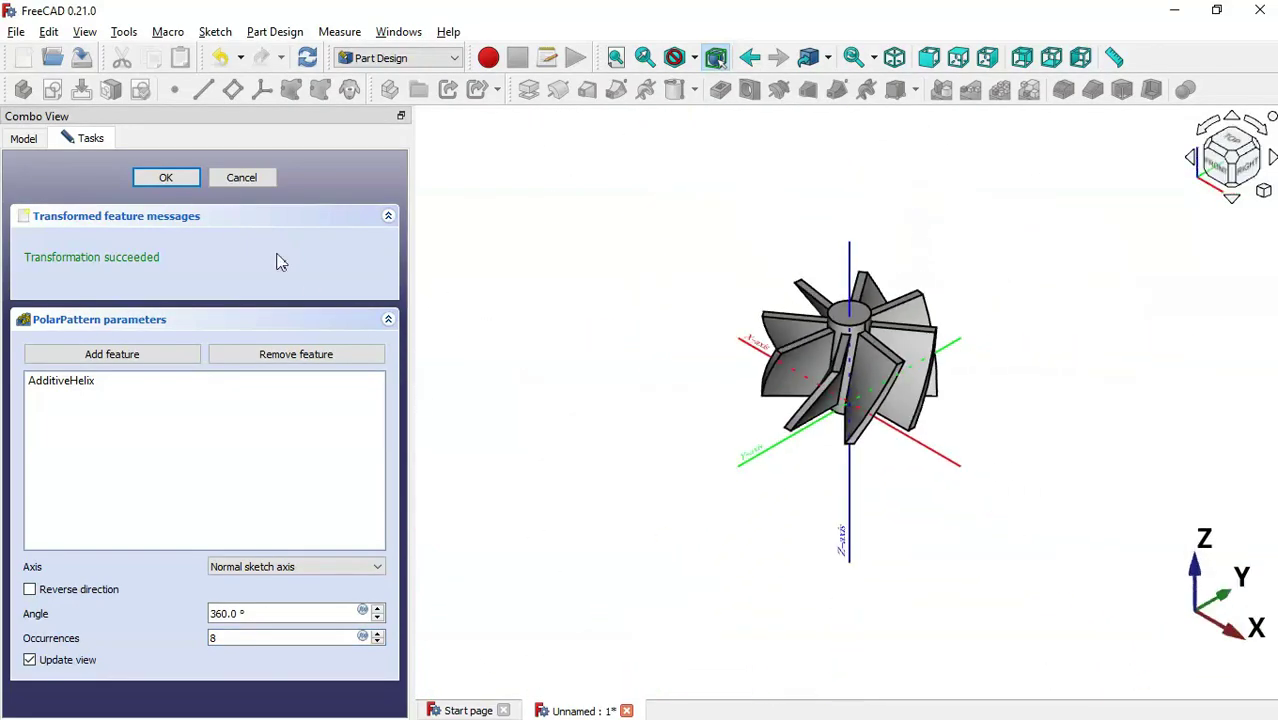
left_click(166, 177)
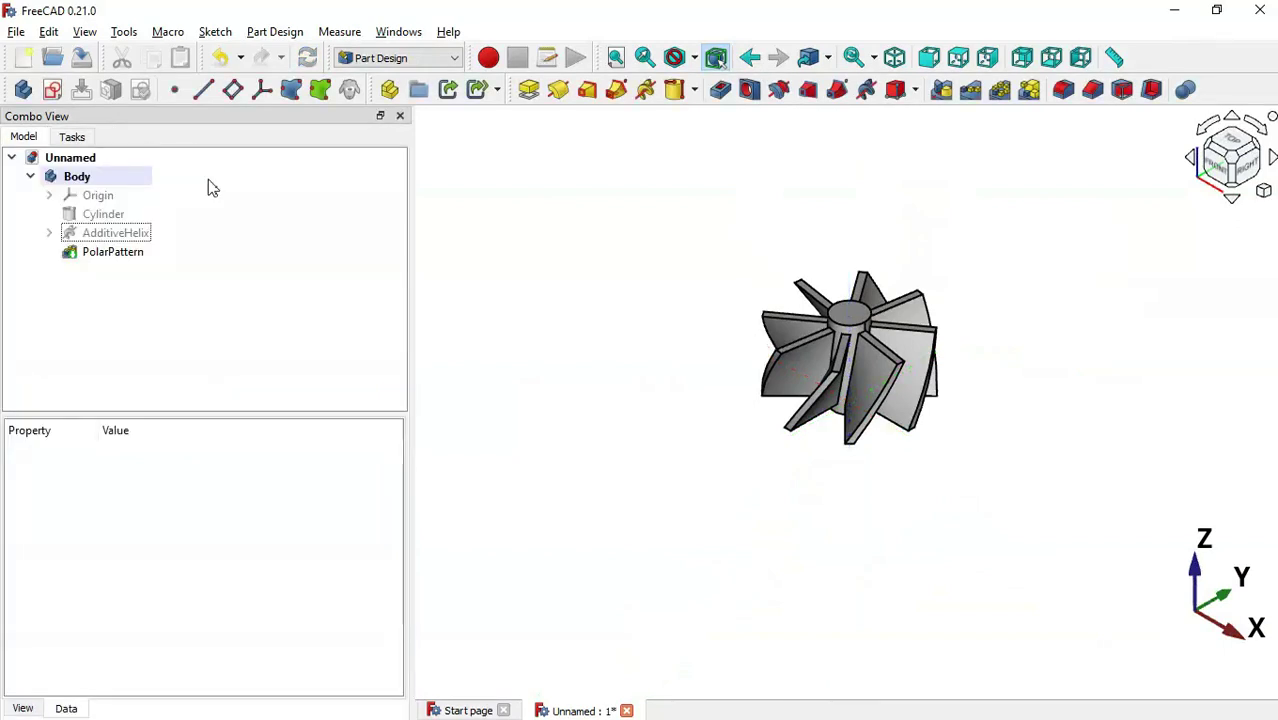
Select the hub's top face and start a Hole feature on it.
scroll(925, 217, "up", 4)
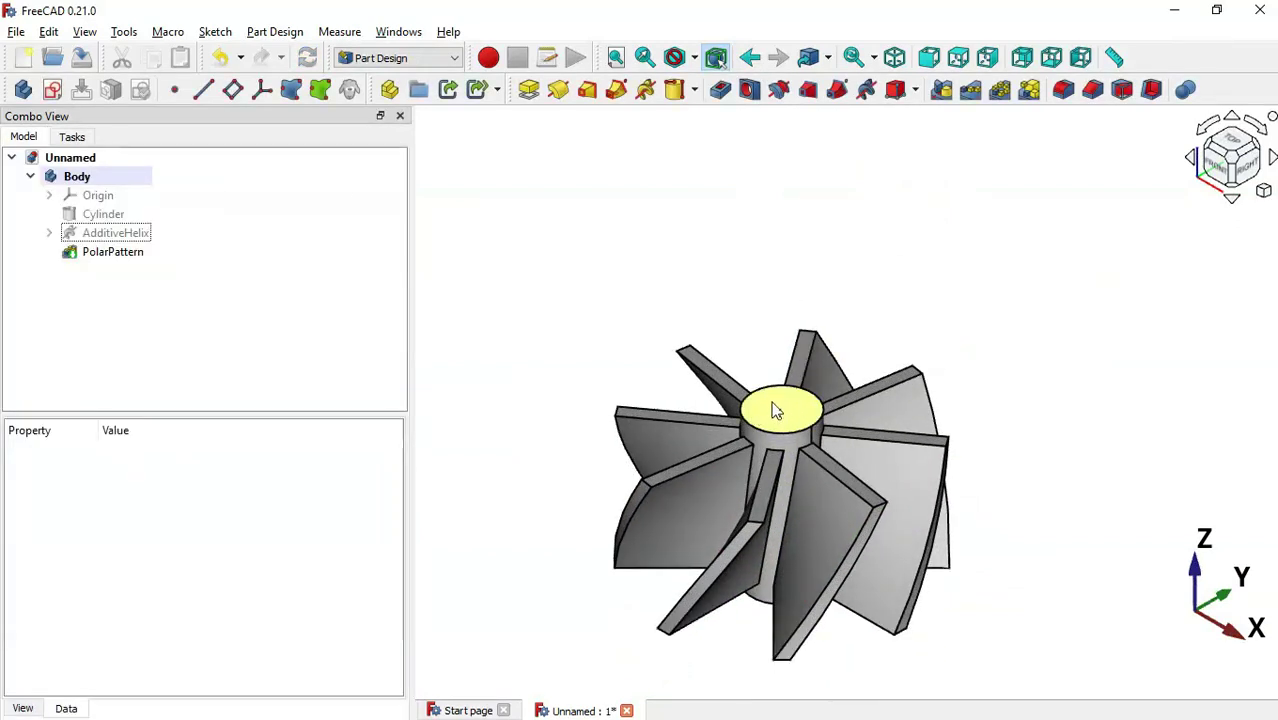
key("alt+Tab")
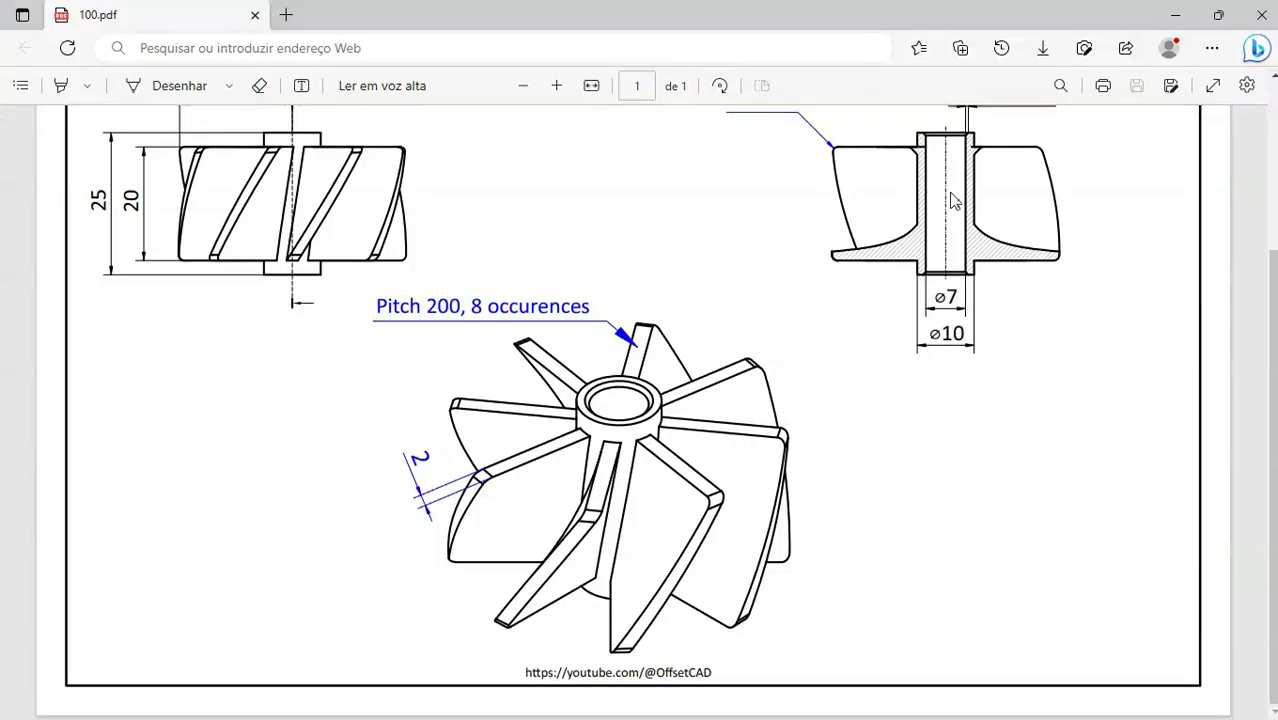
scroll(953, 200, "up", 3)
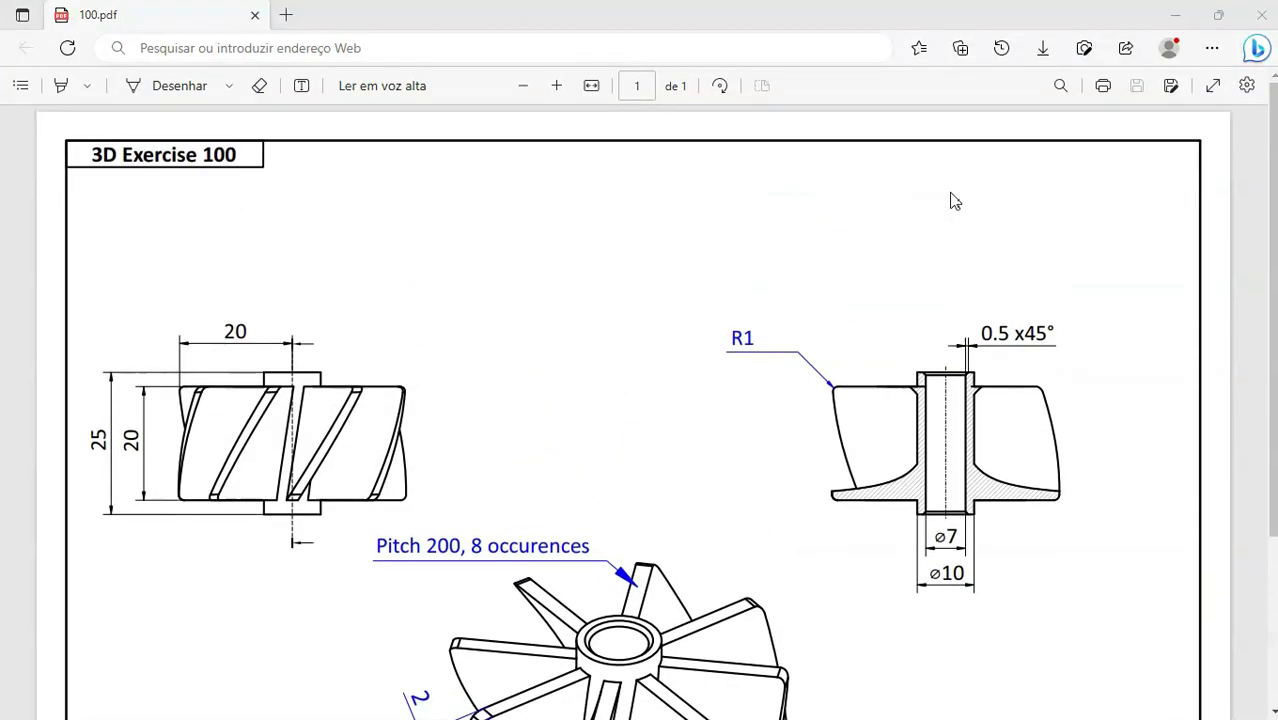
key("alt+Tab")
left_click(783, 412)
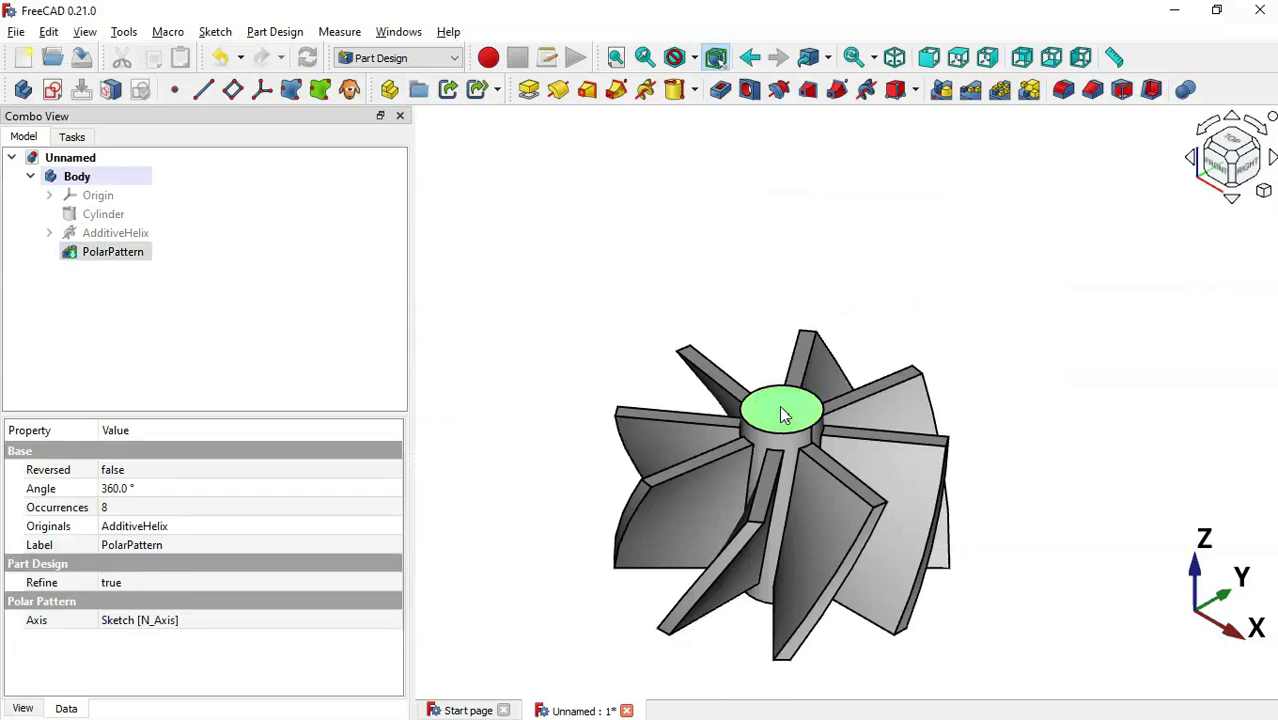
left_click(749, 90)
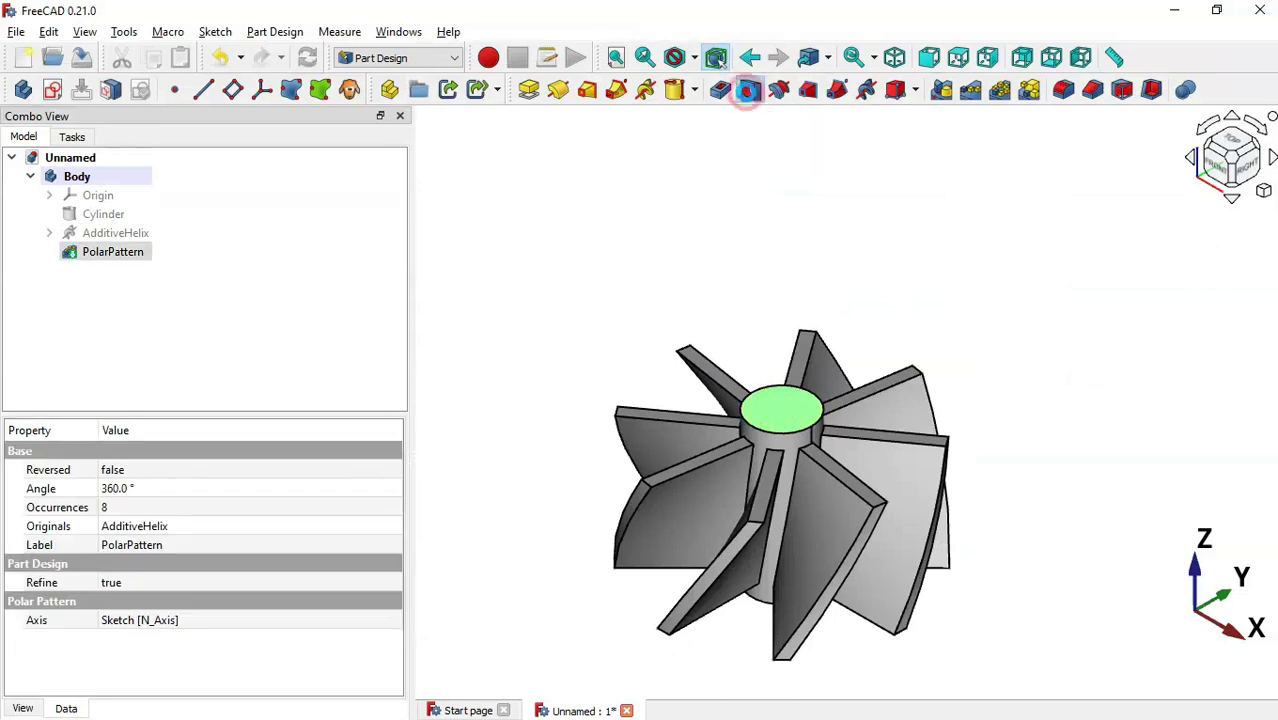
Give the hole a 7 mm diameter and 50 mm depth, confirm it, and inspect the bore.
triple_click(300, 430)
key("alt+Tab")
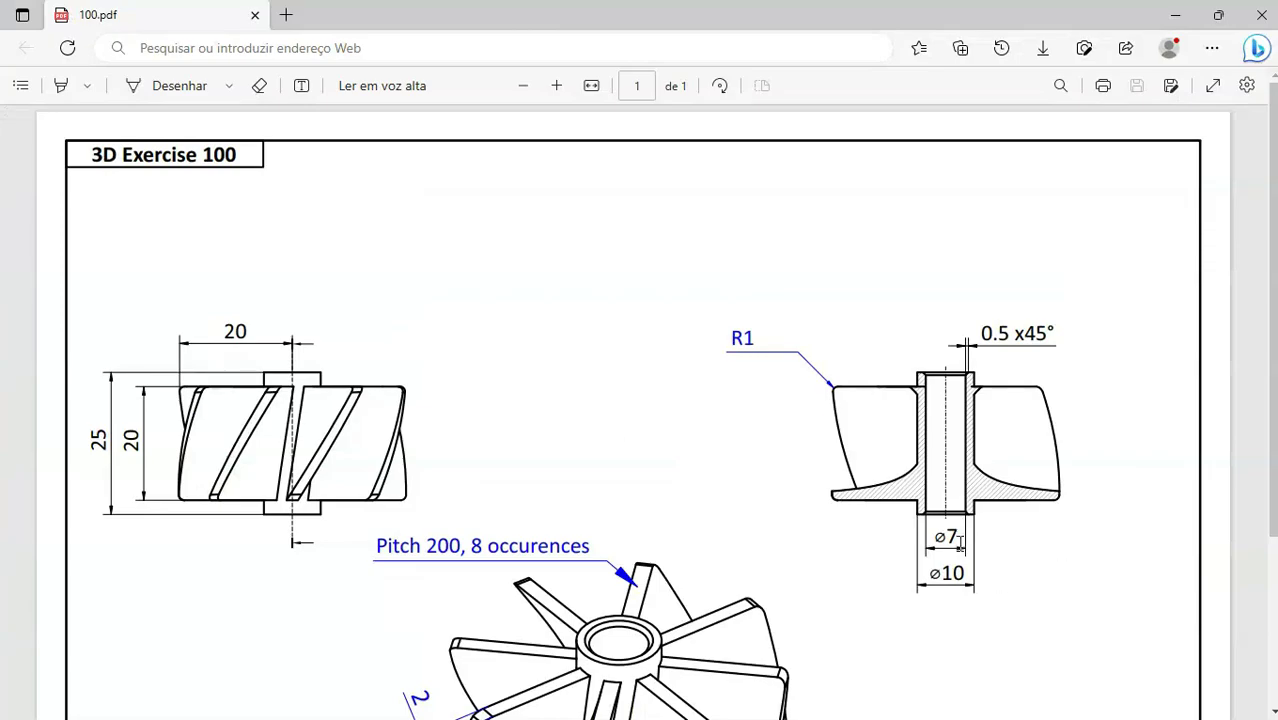
key("alt+Tab")
type("7")
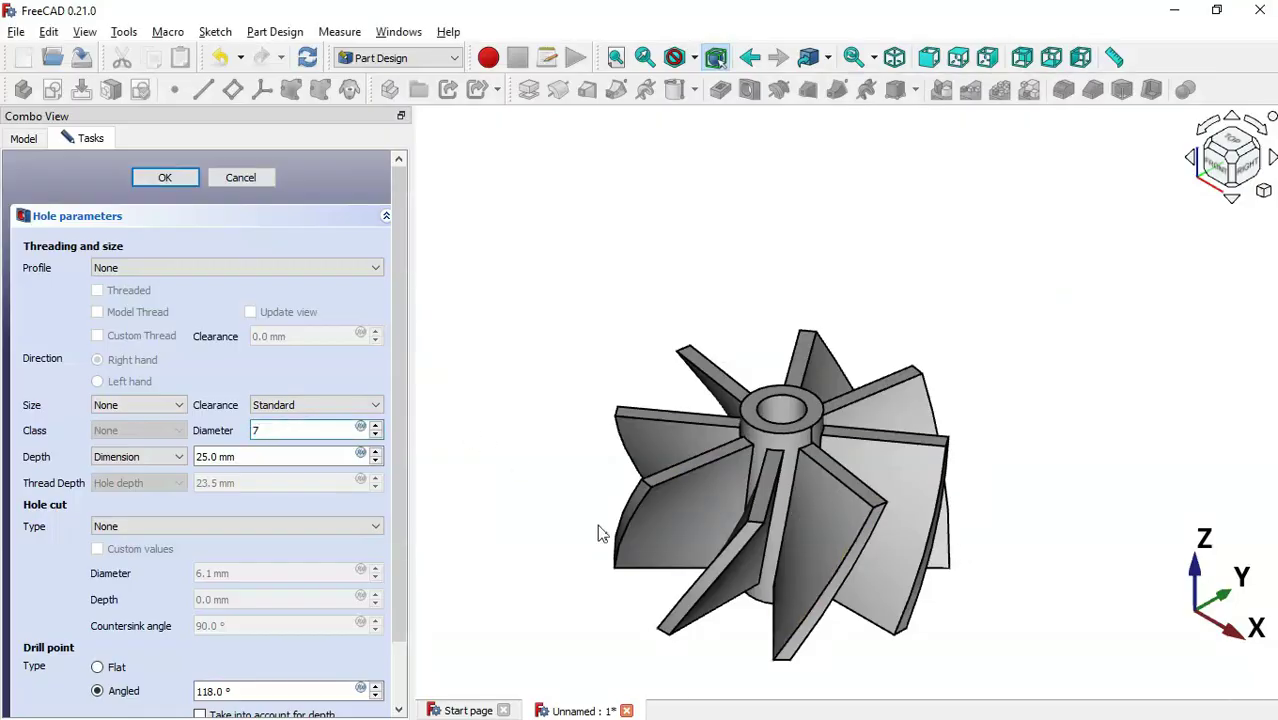
key("alt+Tab")
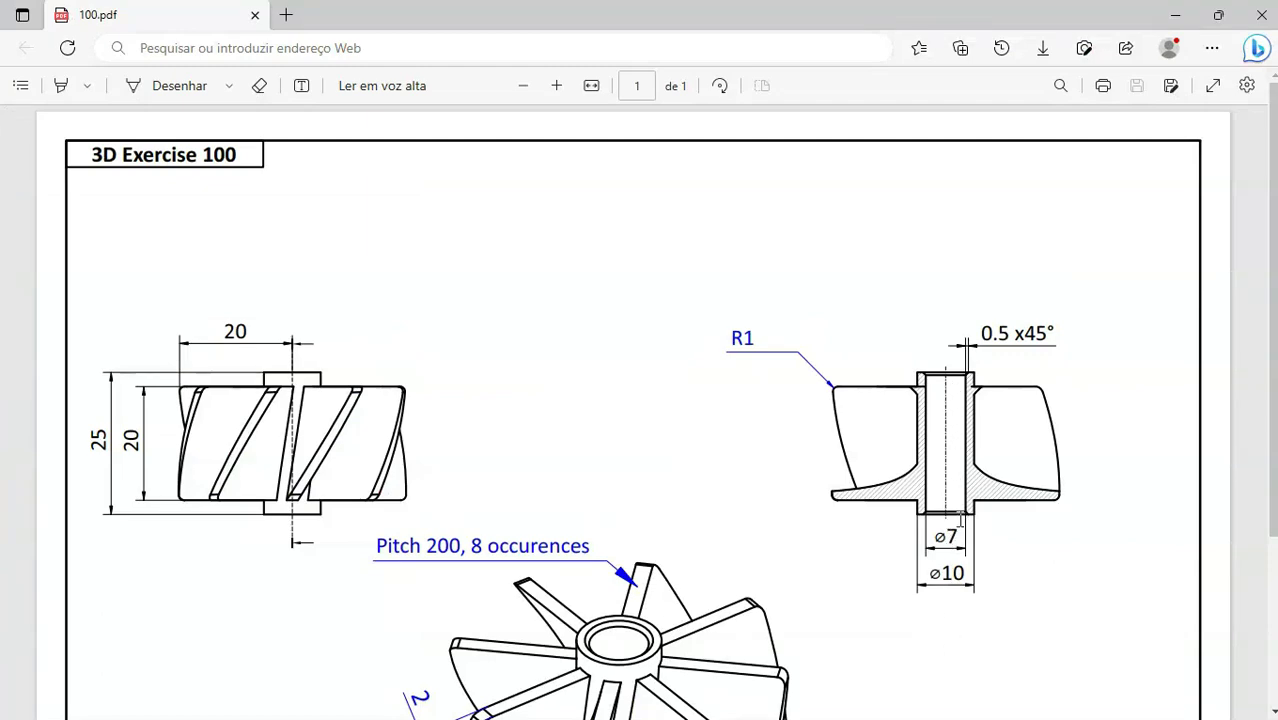
key("alt+Tab")
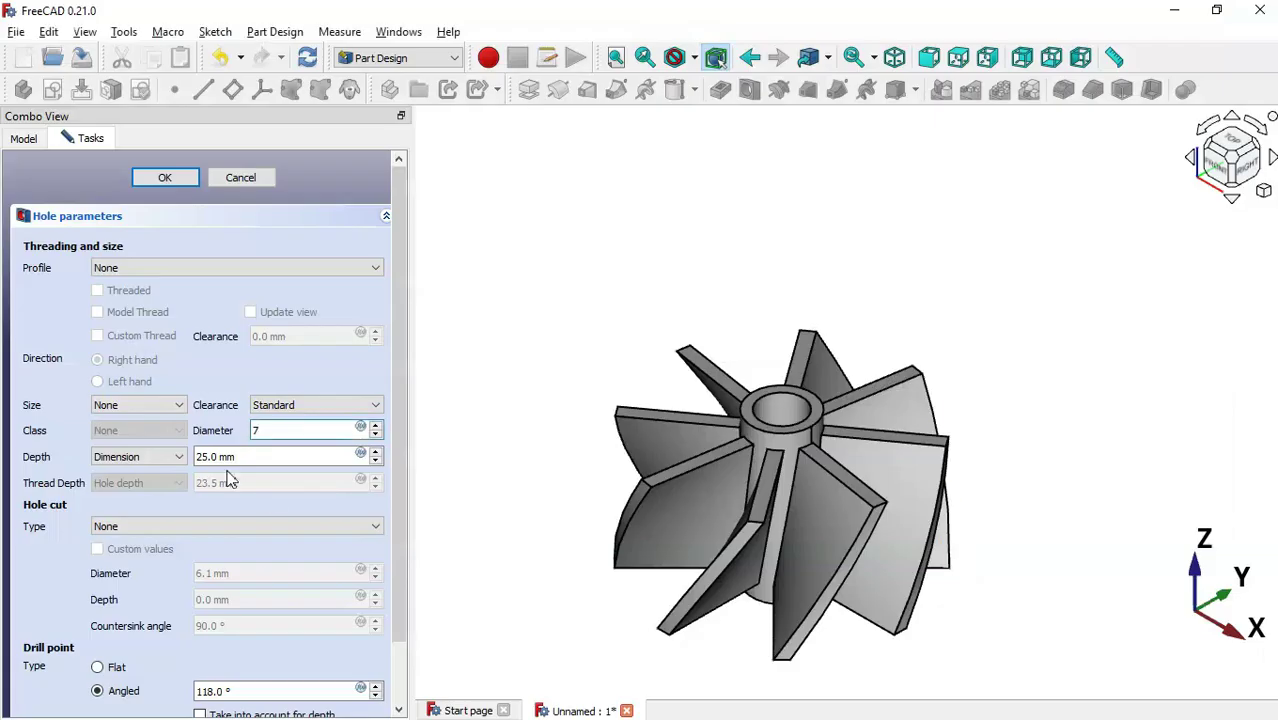
left_click_drag(278, 457, 133, 451)
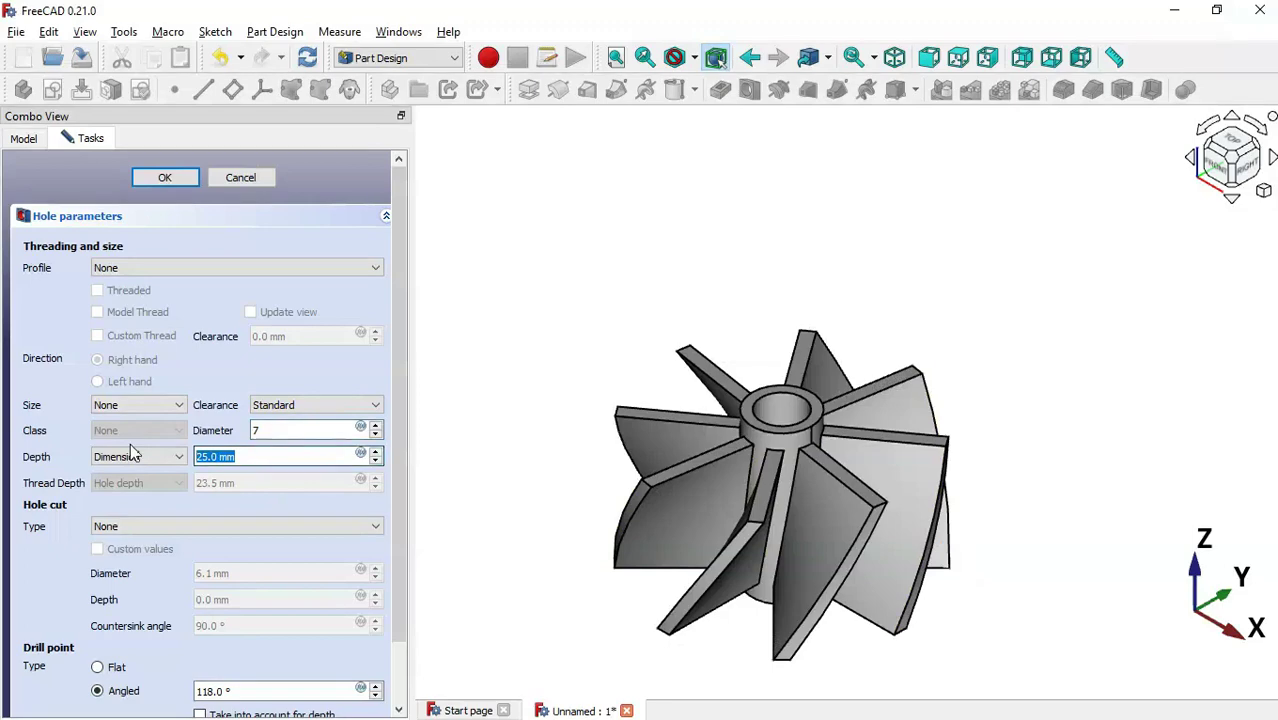
type("50")
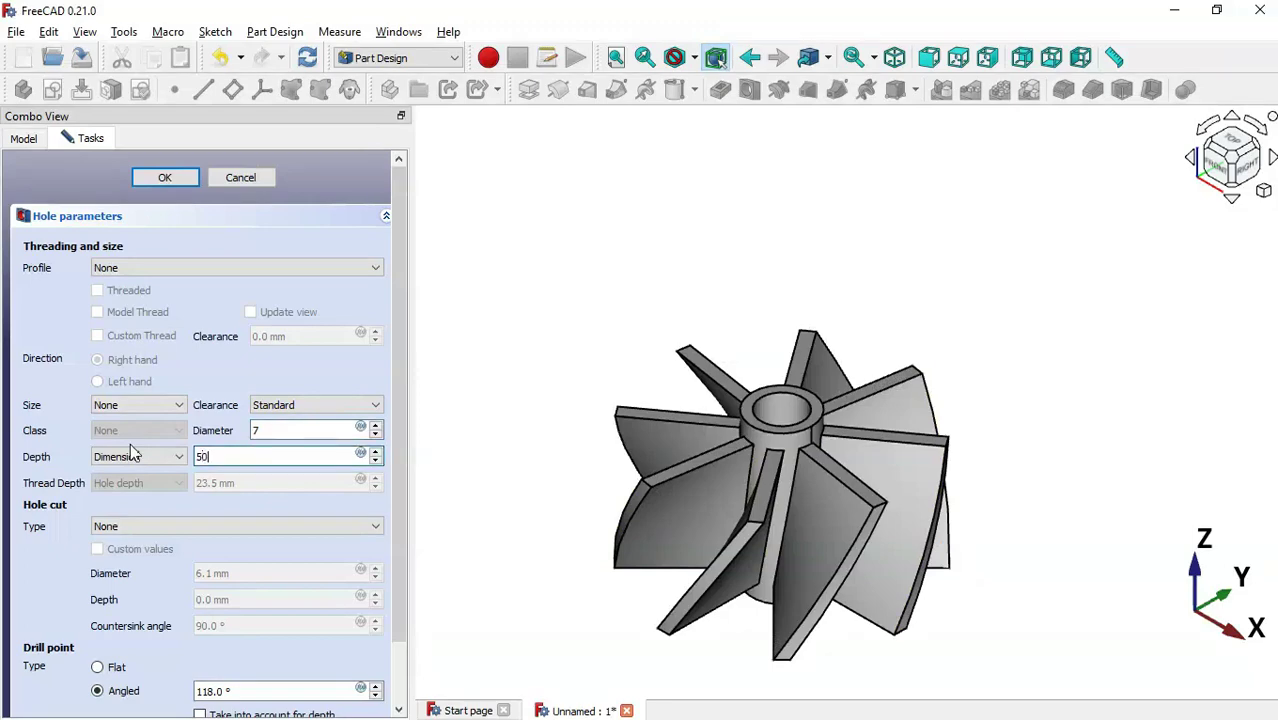
left_click(166, 178)
middle_click_drag(545, 568, 916, 431)
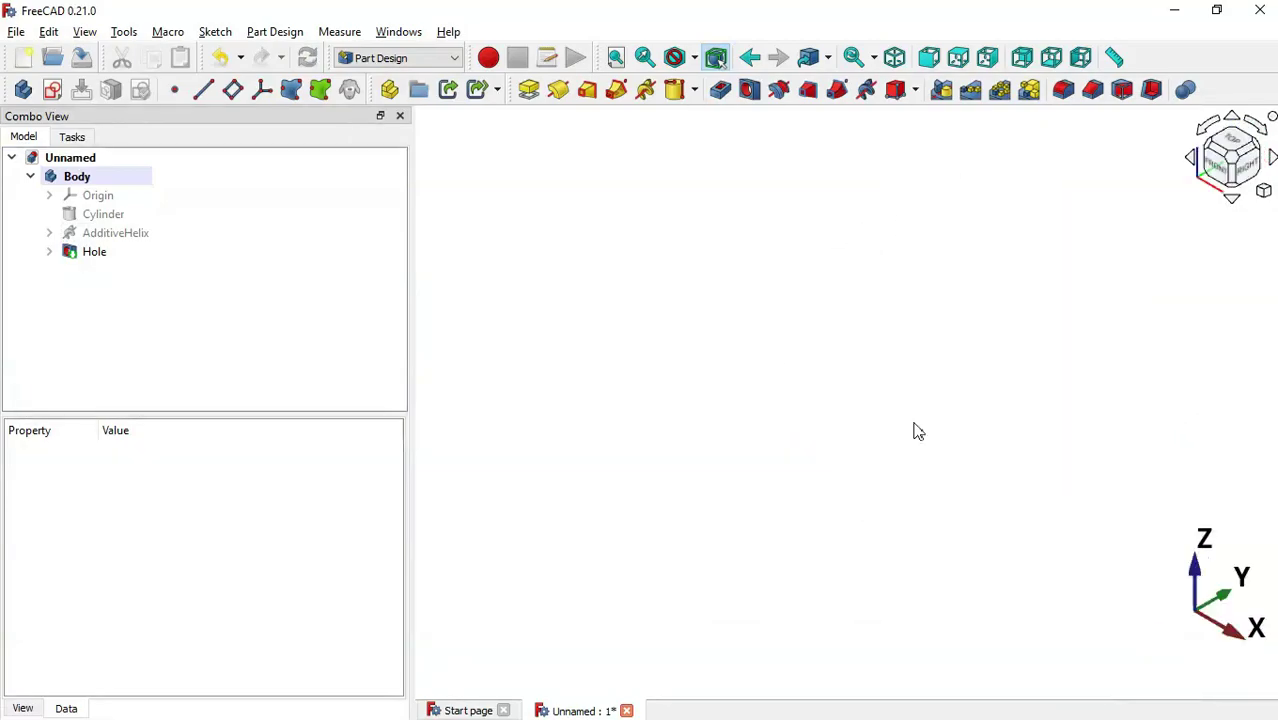
Review the drawing, then orbit the impeller and reset to the isometric view.
key("alt+Tab")
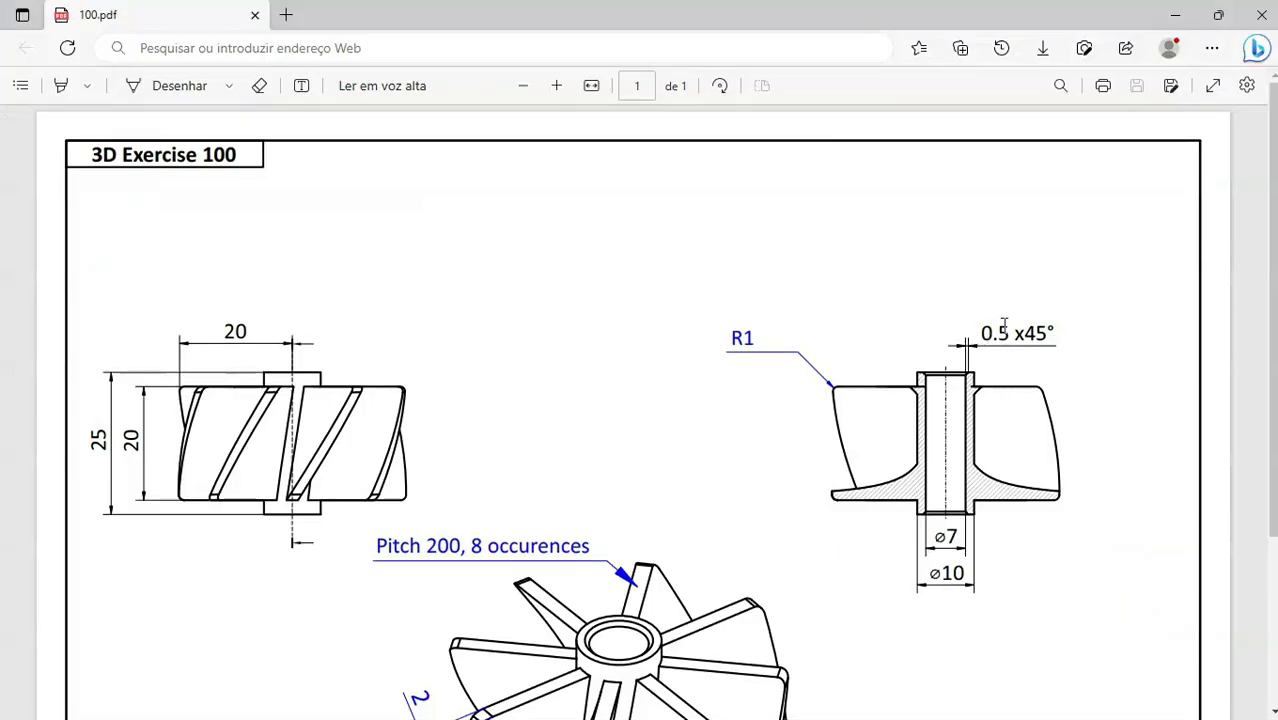
scroll(980, 385, "up", 2, "ctrl")
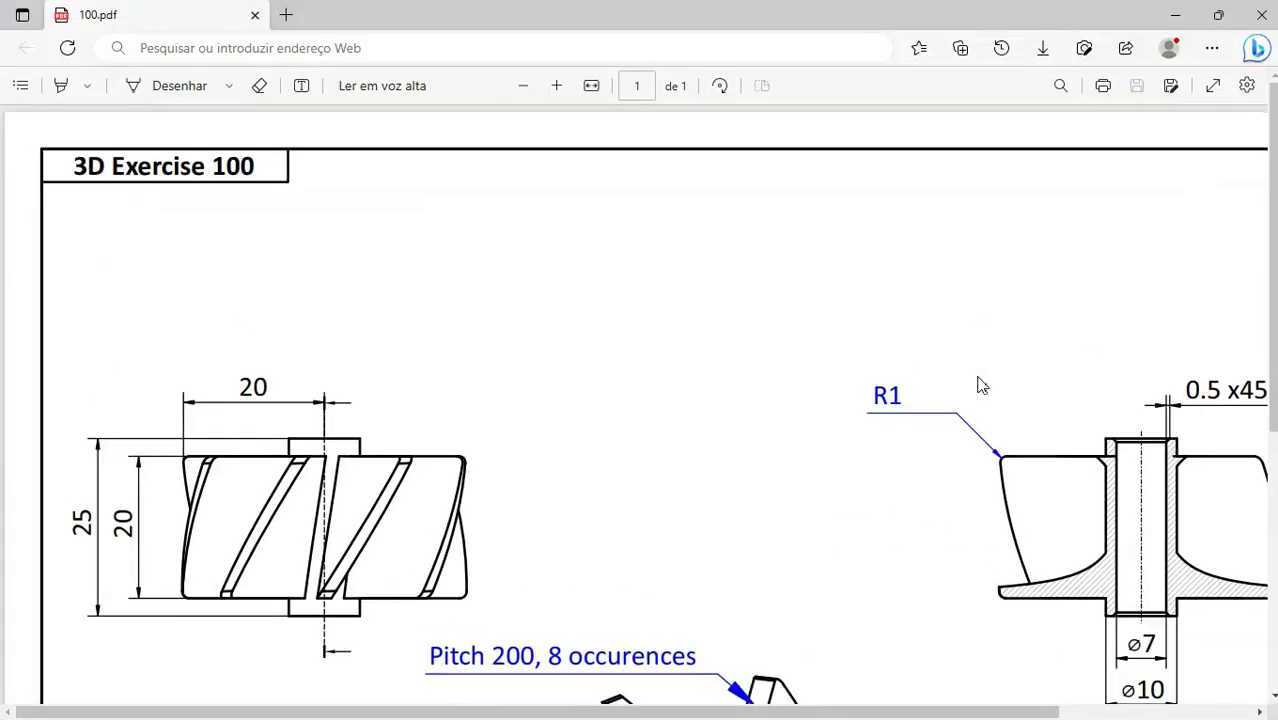
left_click_drag(985, 712, 1075, 712)
key("alt+Tab")
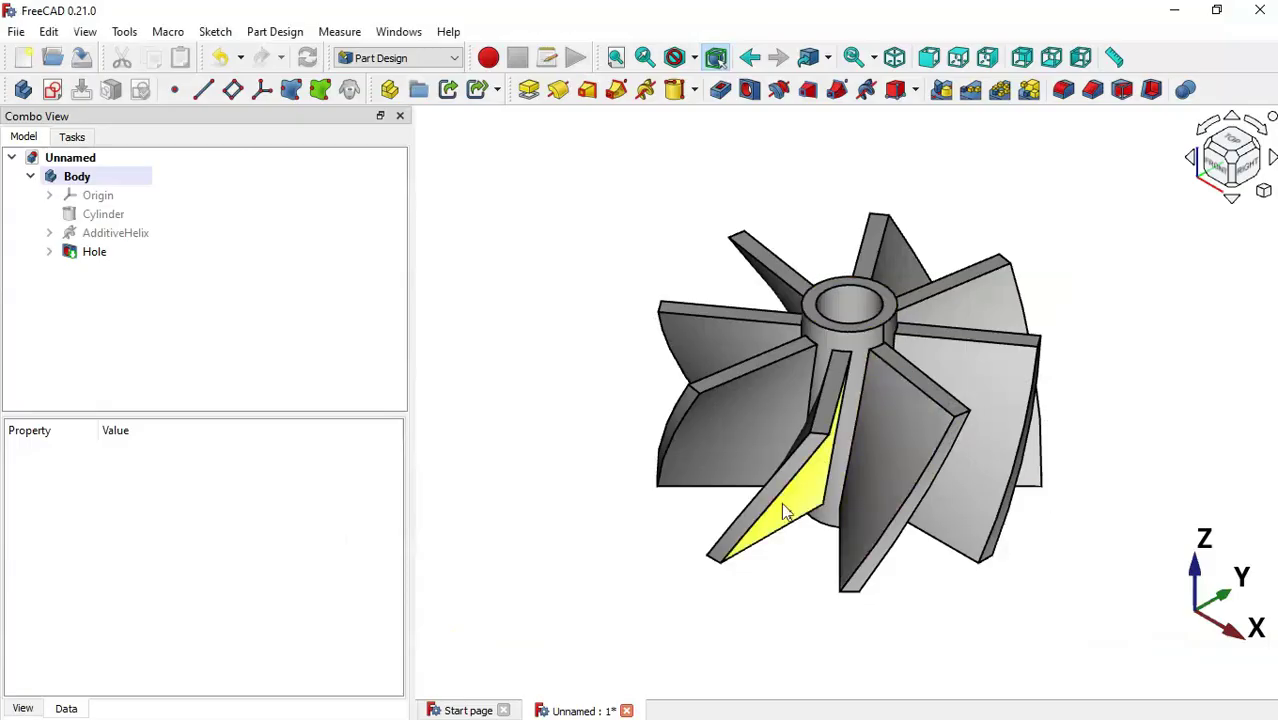
middle_click_drag(776, 591, 850, 332)
key("0")
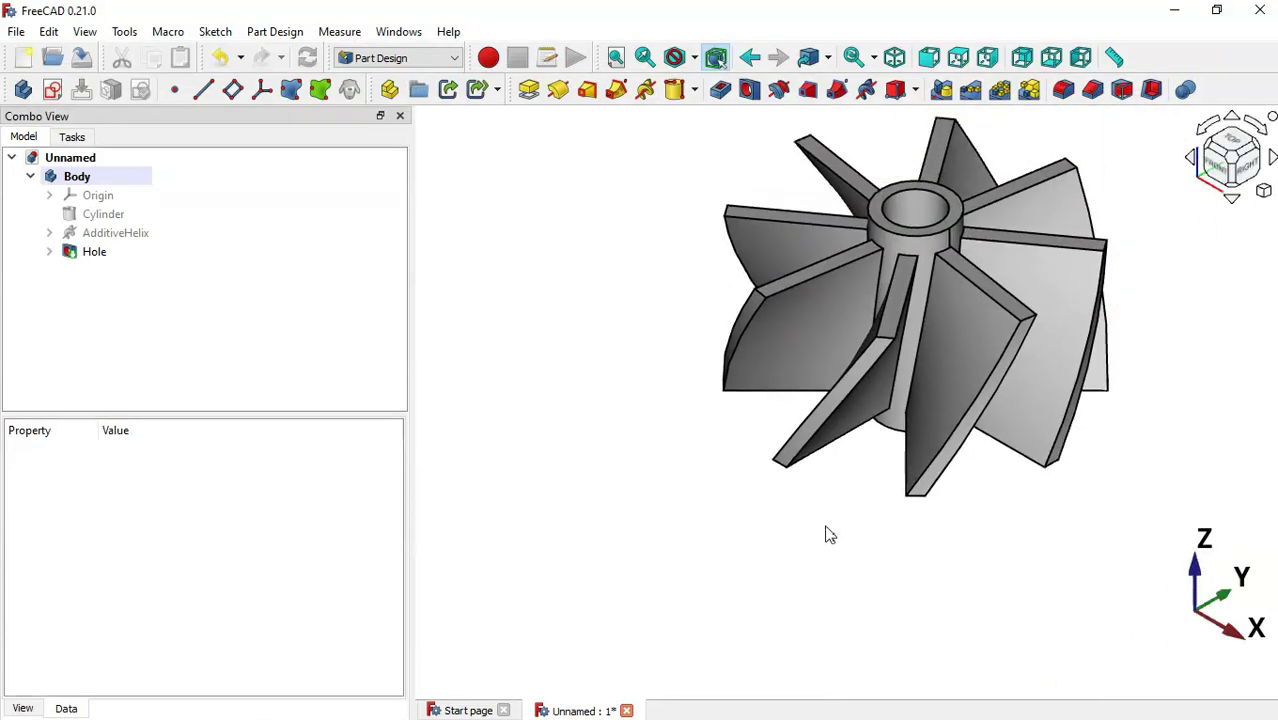
Chamfer the hub's top face by 0.5 mm, then bring the drawing back up.
left_click(851, 315)
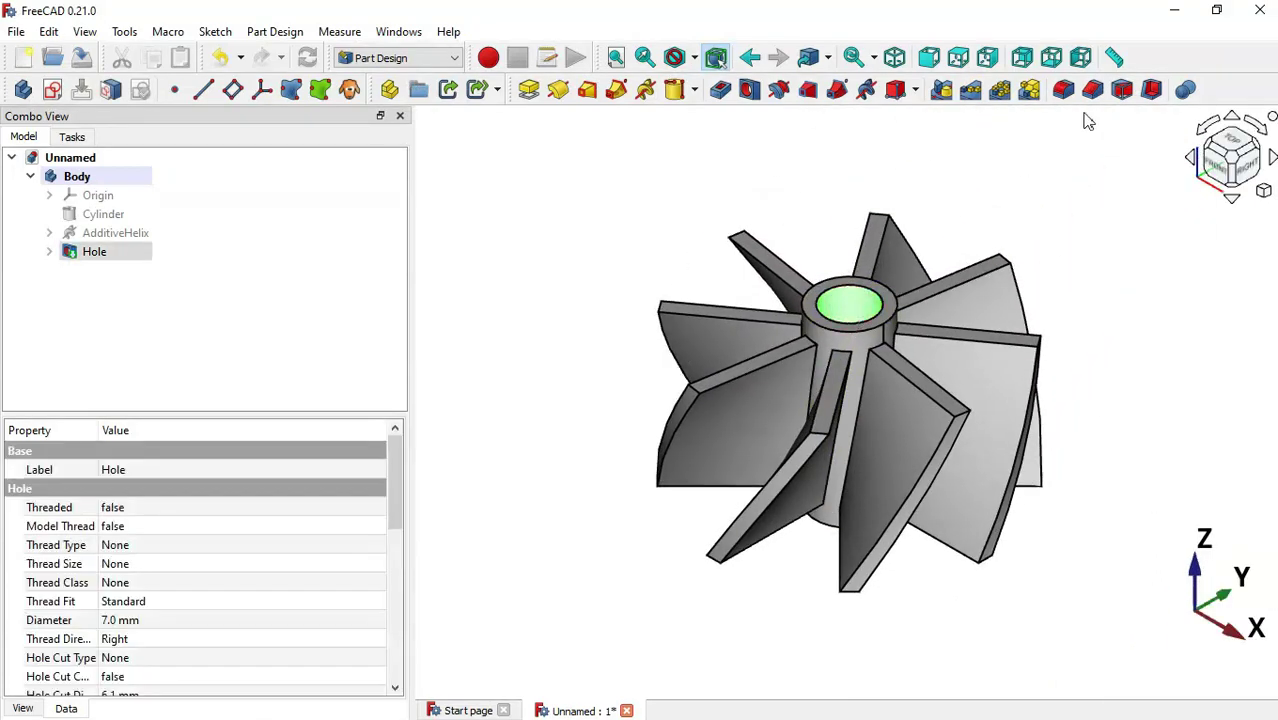
left_click(1092, 90)
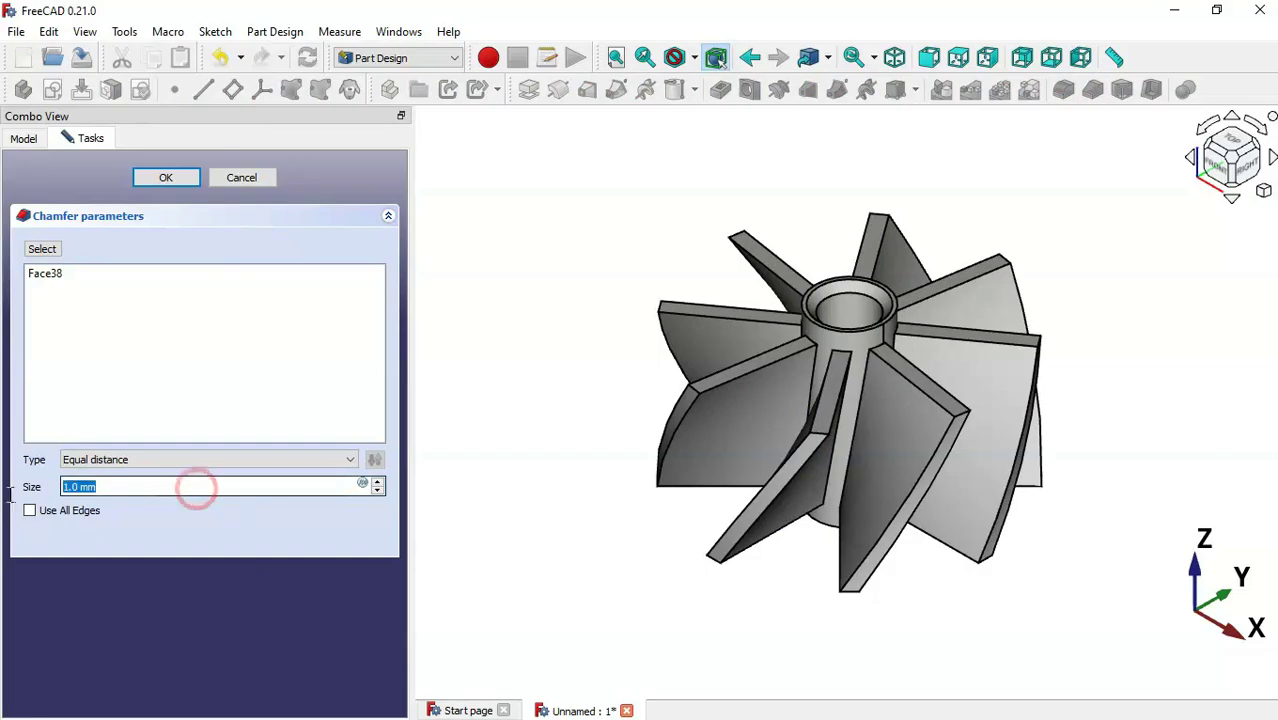
key("alt+Tab")
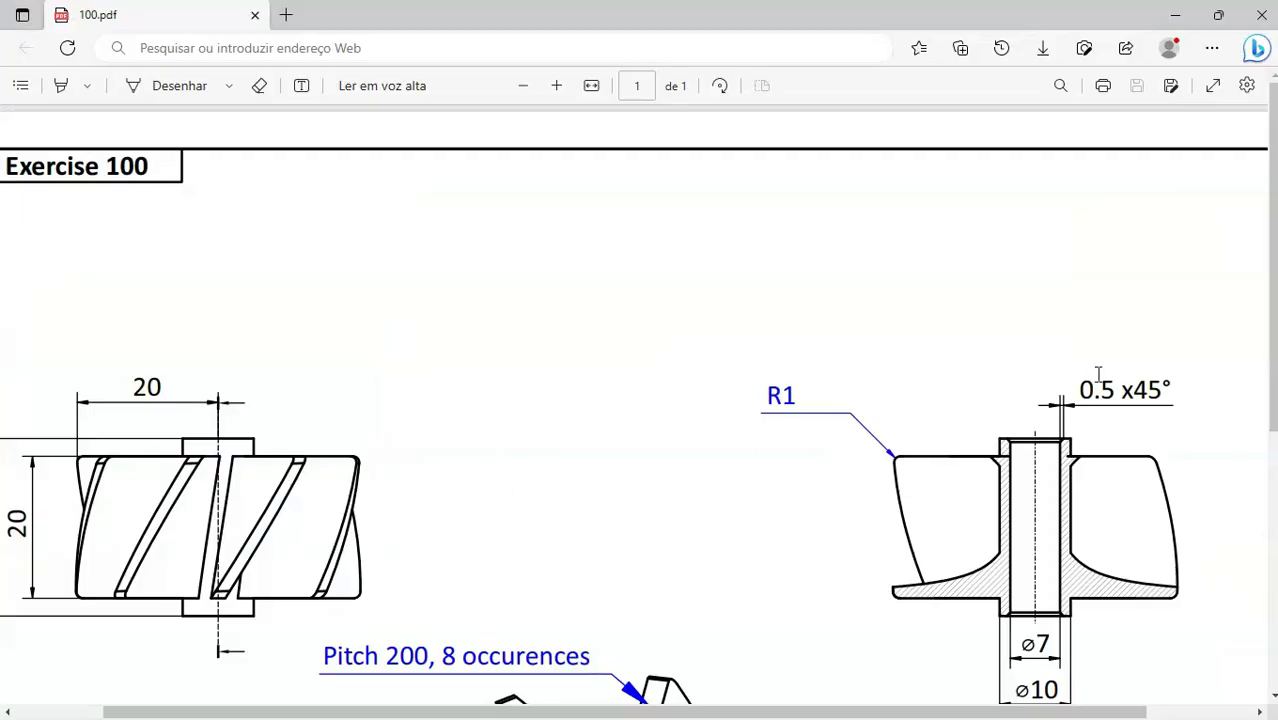
key("alt+Tab")
type("0.")
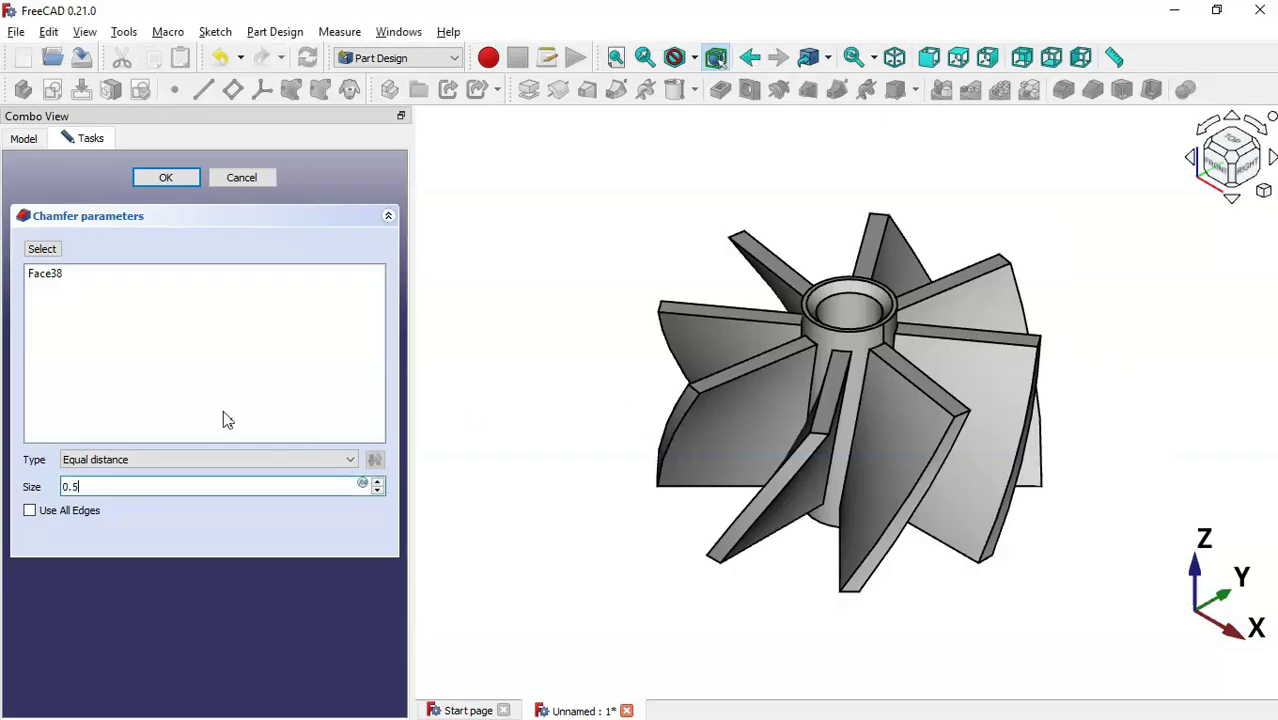
type("5")
key("Return")
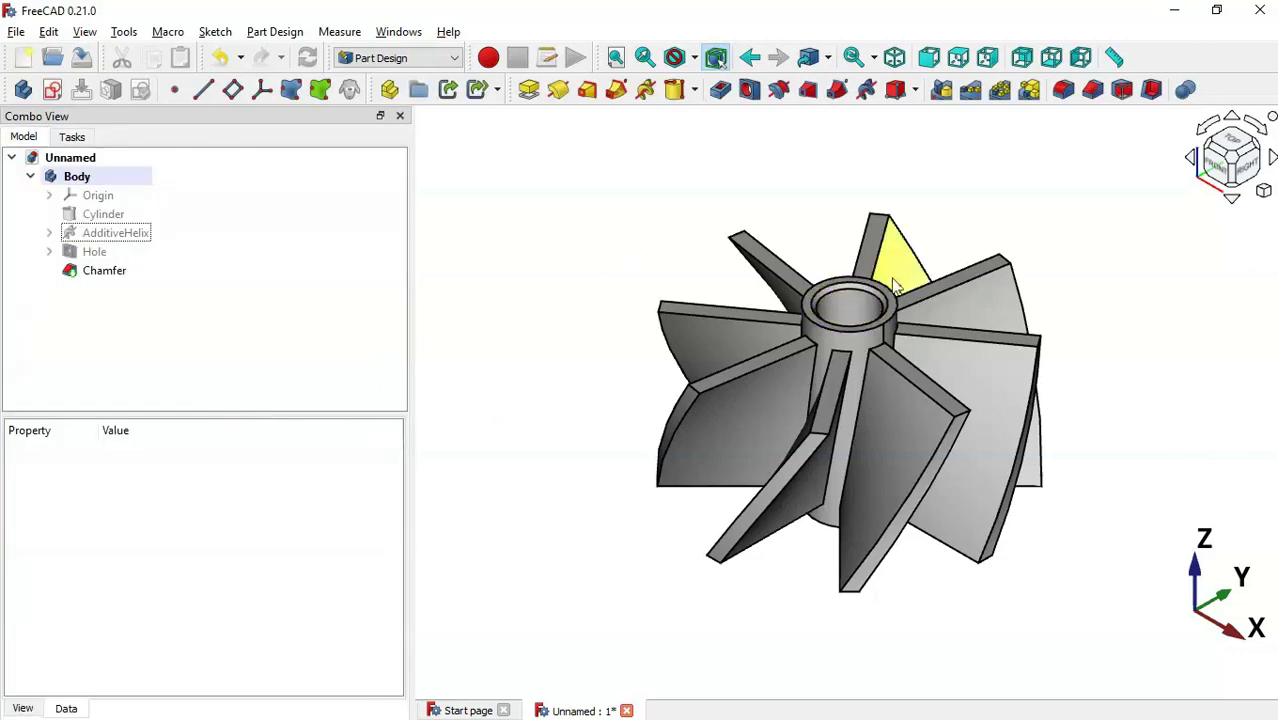
middle_click_drag(520, 653, 674, 402)
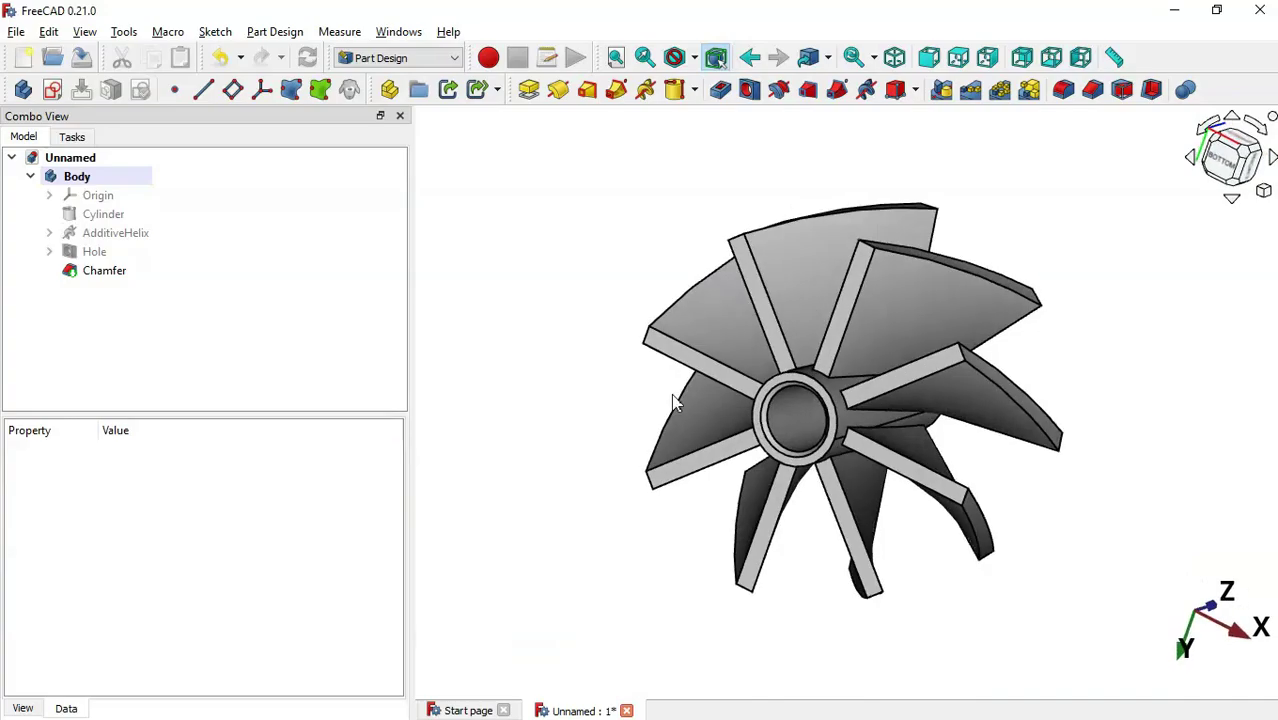
key("alt+Tab")
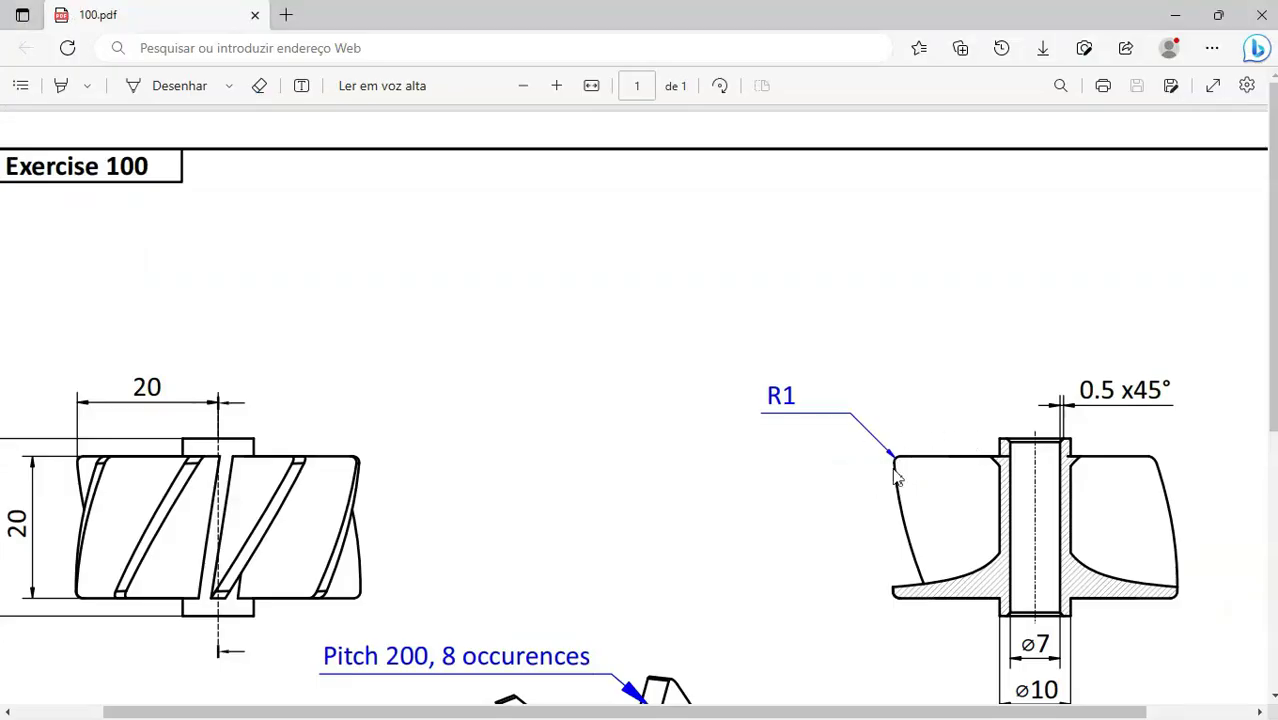
Return to the isometric view and start a fillet on one blade-tip edge.
scroll(896, 476, "down", 5)
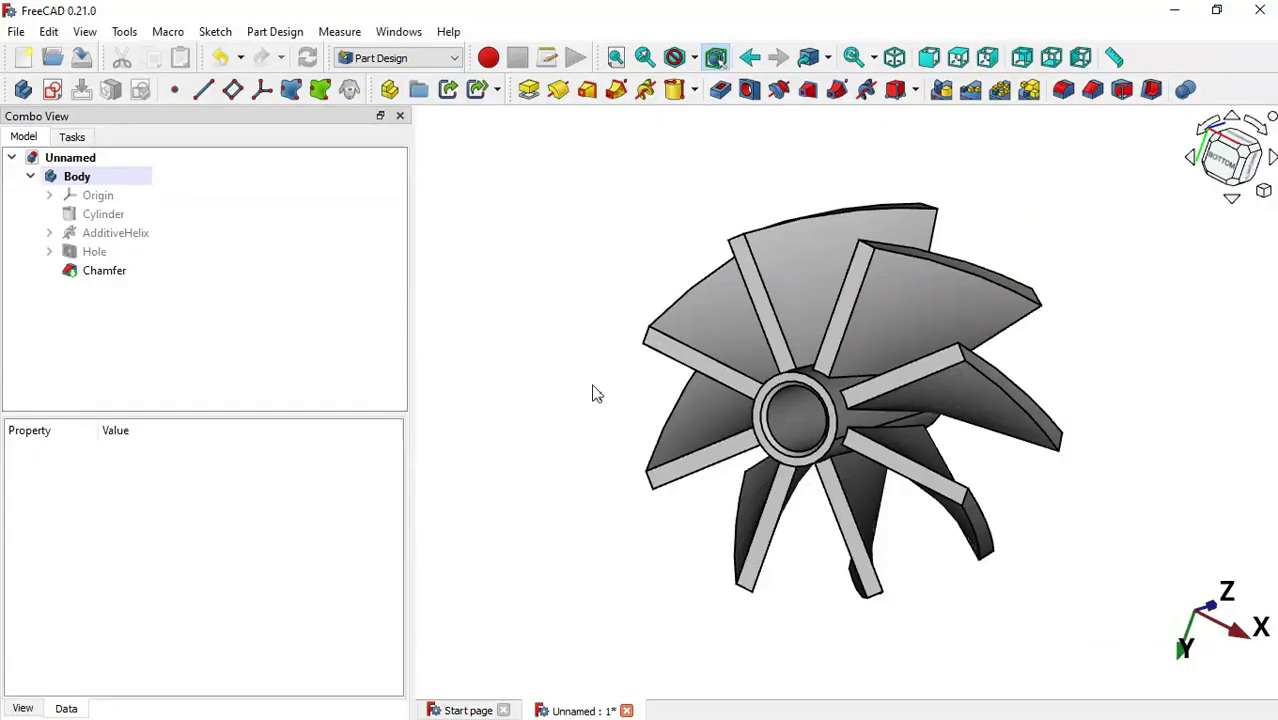
key("0")
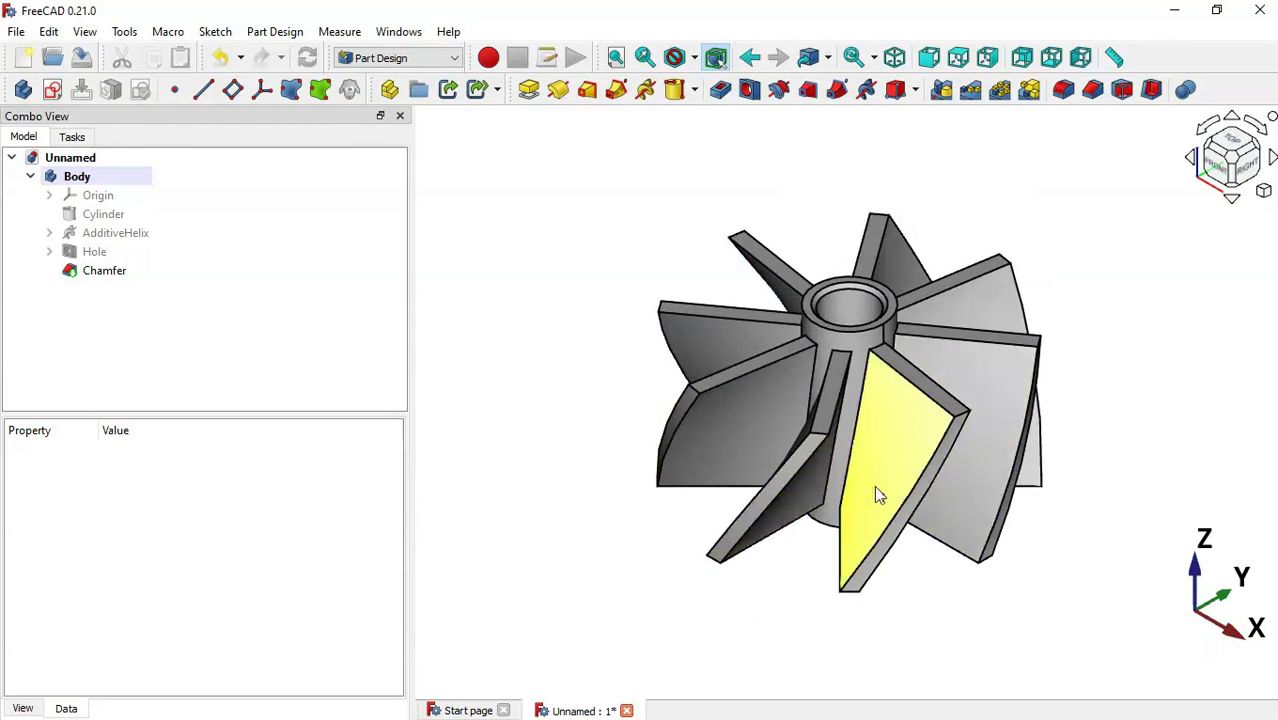
left_click(963, 418)
left_click(1065, 90)
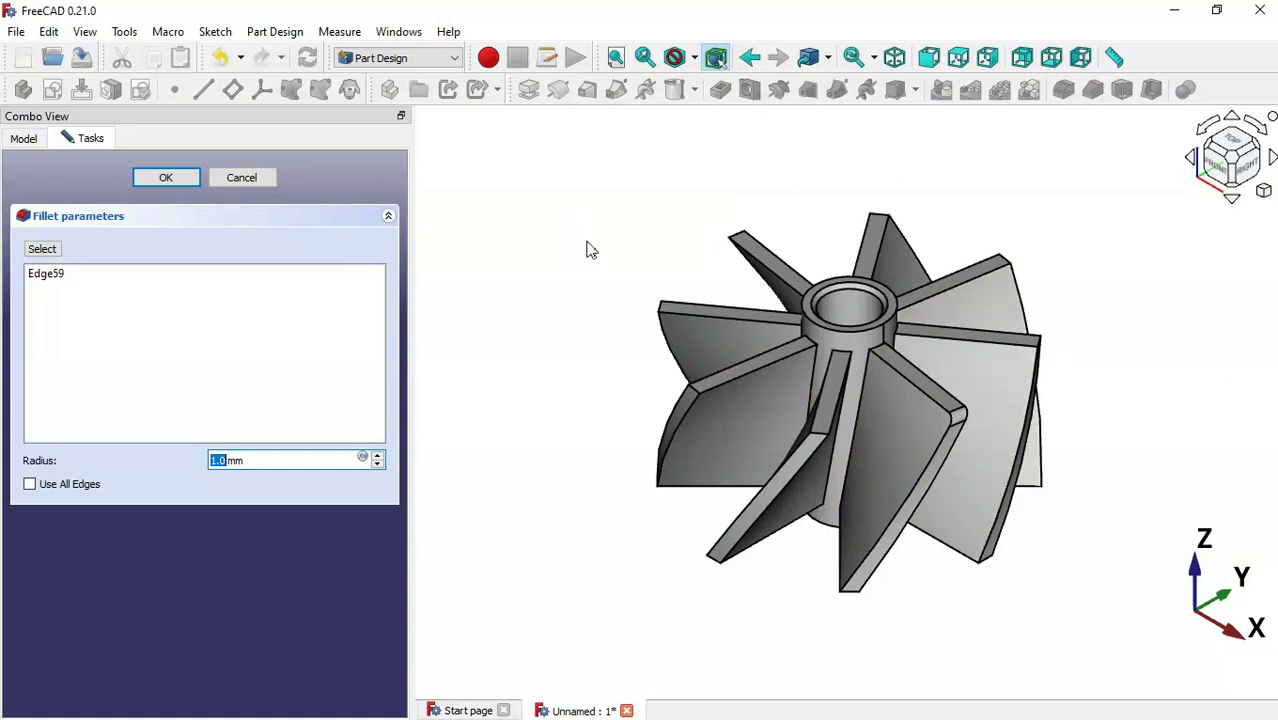
left_click(42, 249)
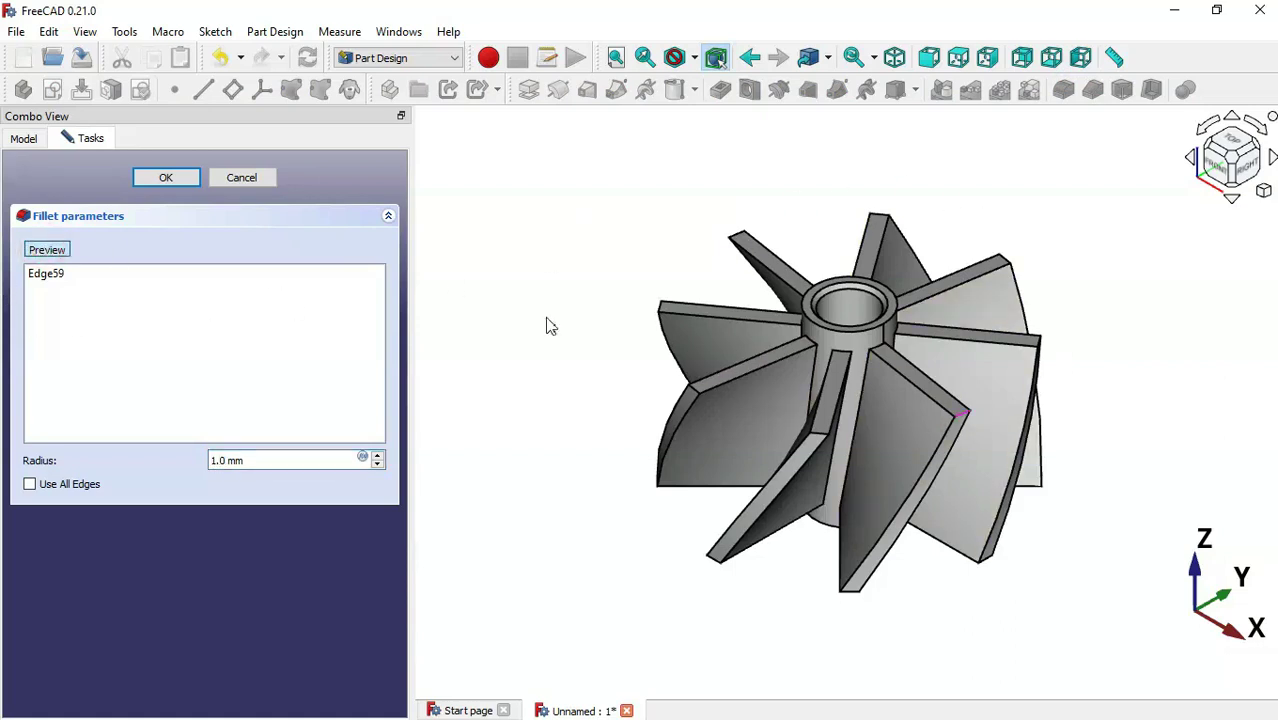
Add seven more visible blade-tip edges to the fillet selection.
left_click(695, 386)
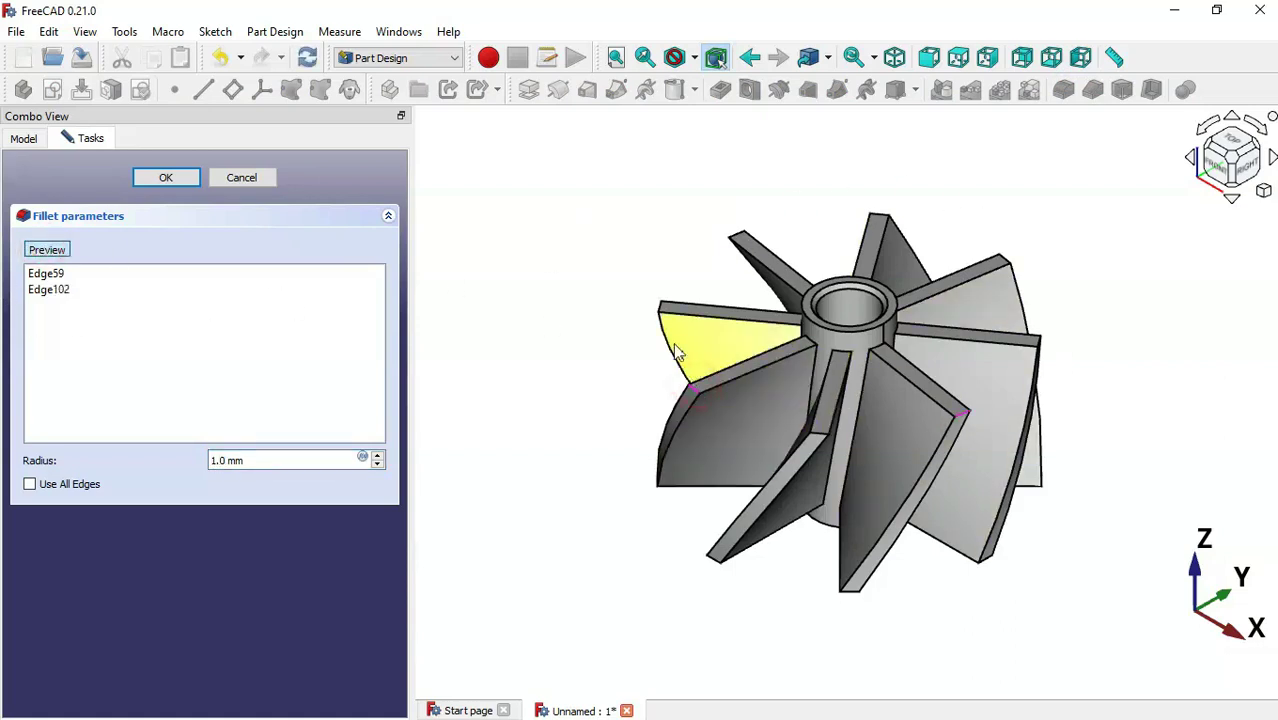
left_click(662, 307)
left_click(737, 234)
left_click(879, 215)
left_click(1006, 257)
left_click(1040, 345)
left_click(944, 538)
Add the remaining blade-tip edges from the far side and apply the 1 mm fillet.
middle_click_drag(1046, 615, 910, 310)
left_click(676, 396)
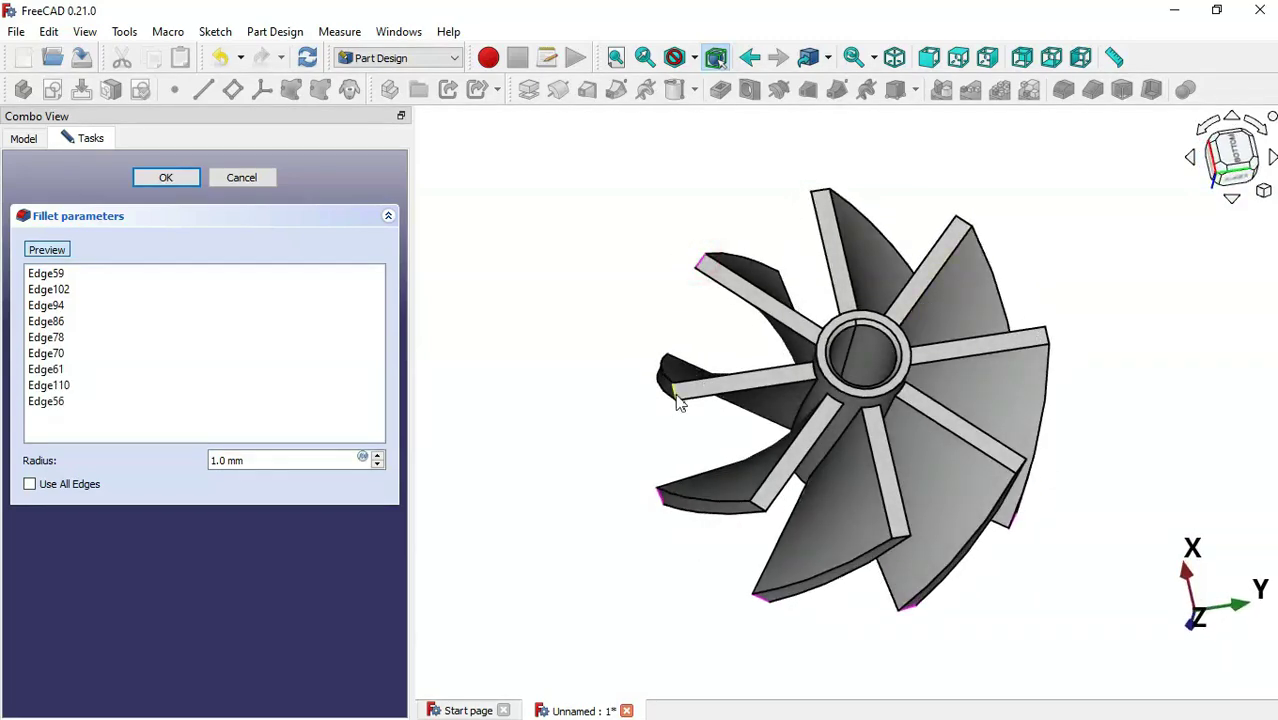
left_click(759, 508)
left_click(902, 536)
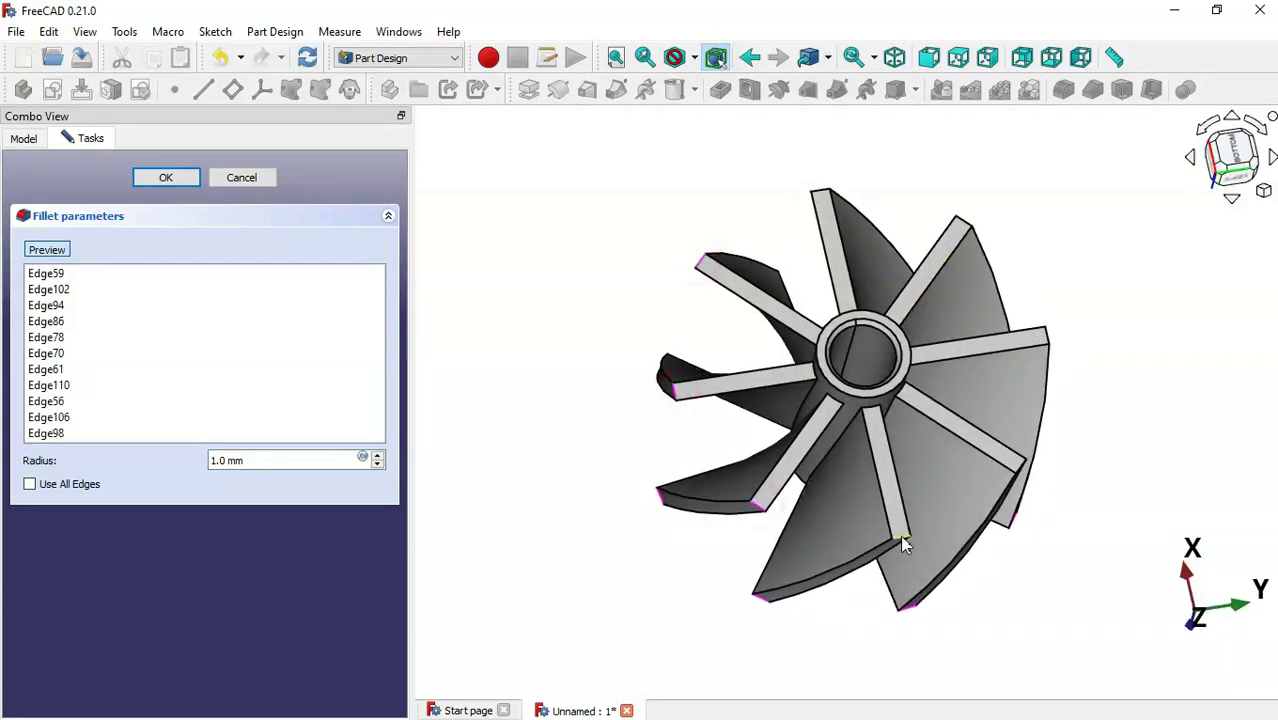
left_click(1020, 466)
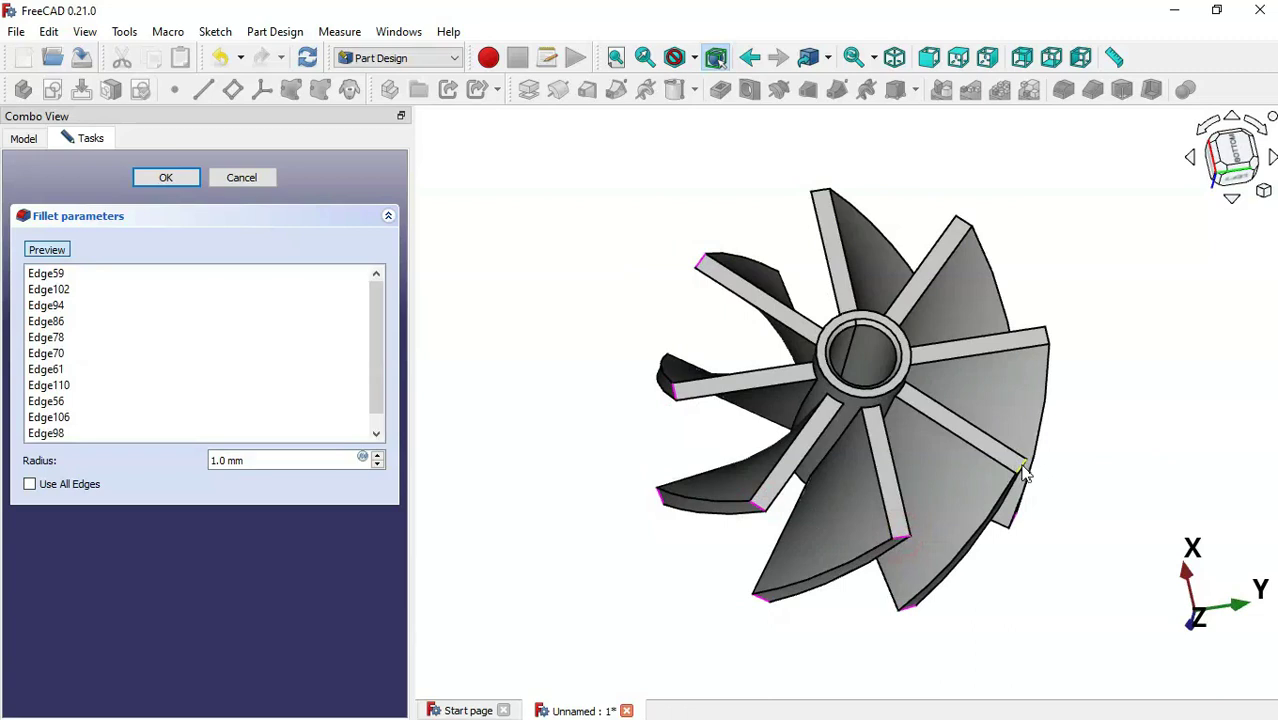
left_click(1049, 335)
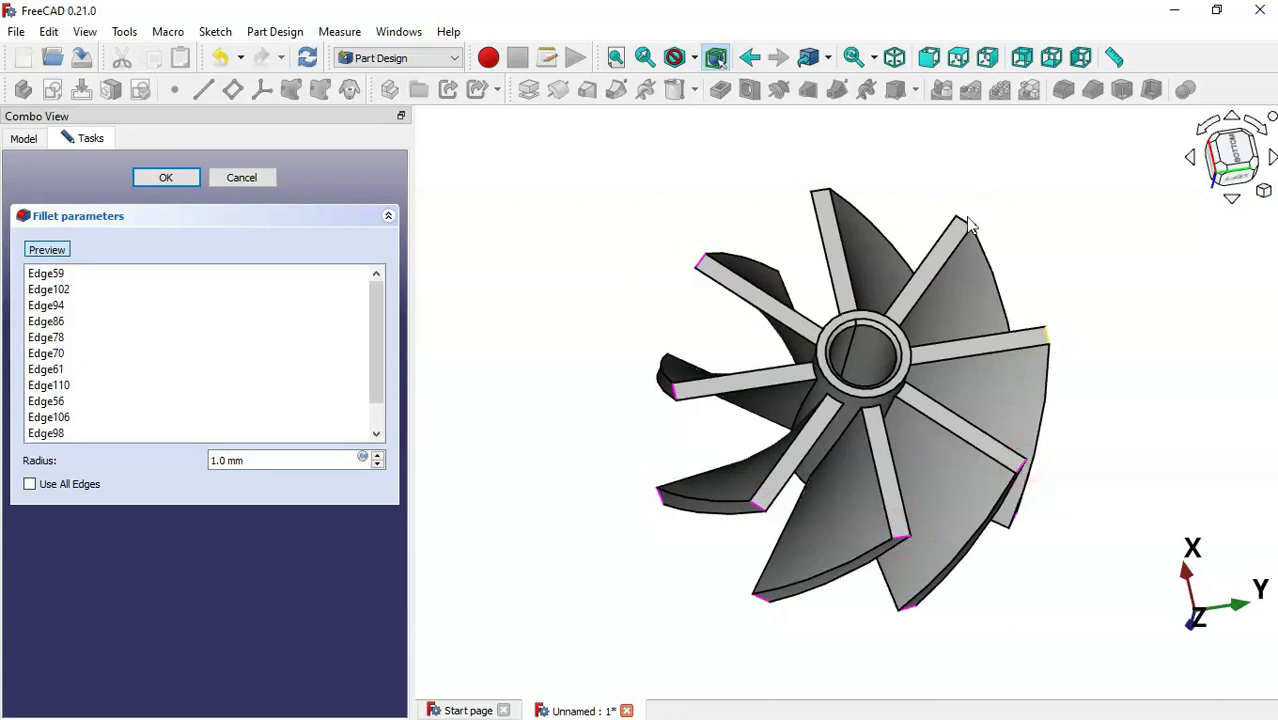
left_click(817, 191)
left_click(166, 177)
Orbit the finished impeller to inspect the filleted blade tips.
middle_click_drag(845, 550, 933, 528)
left_click(933, 528)
left_click(515, 564)
middle_click_drag(515, 564, 705, 586)
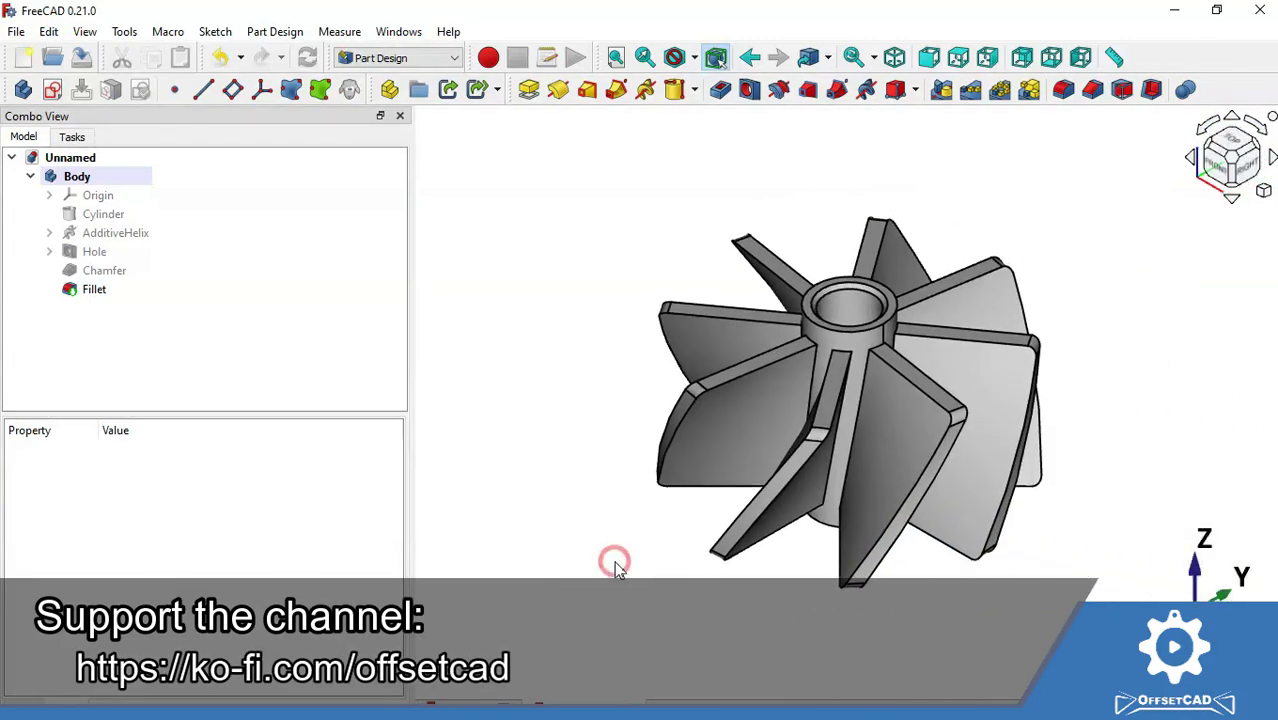
middle_click_drag(578, 561, 965, 517)
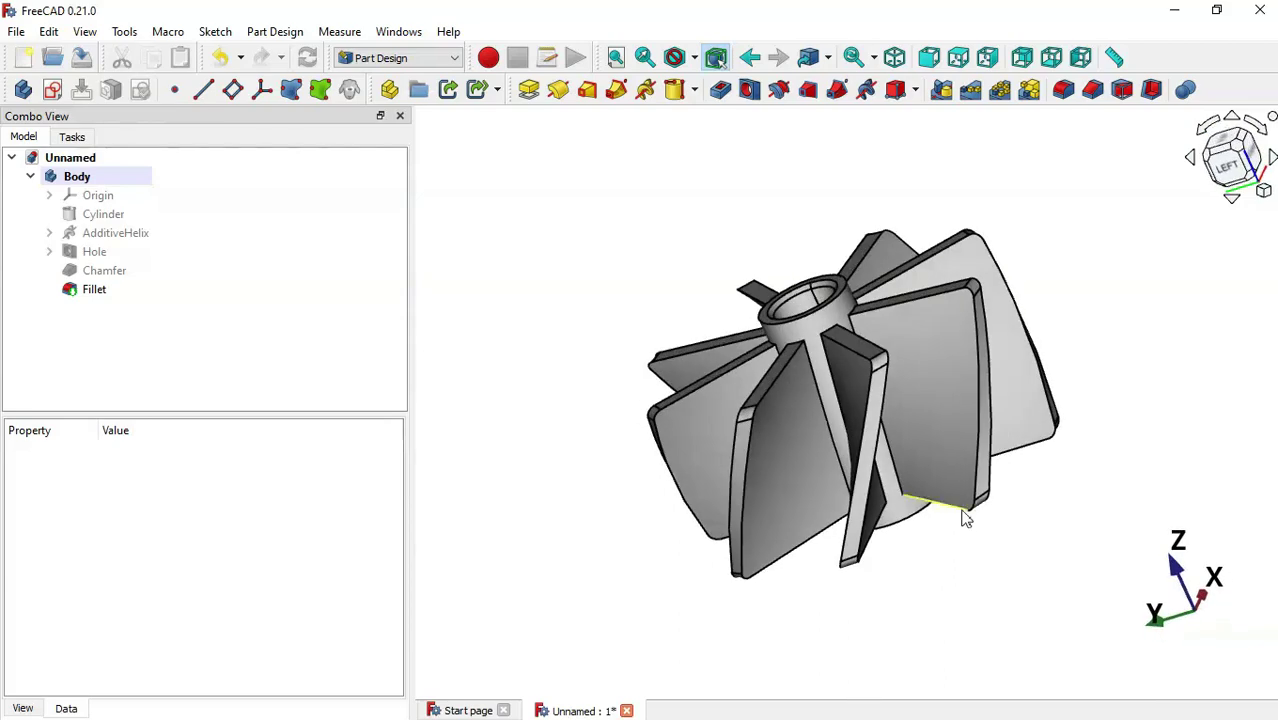
middle_click_drag(576, 288, 946, 356)
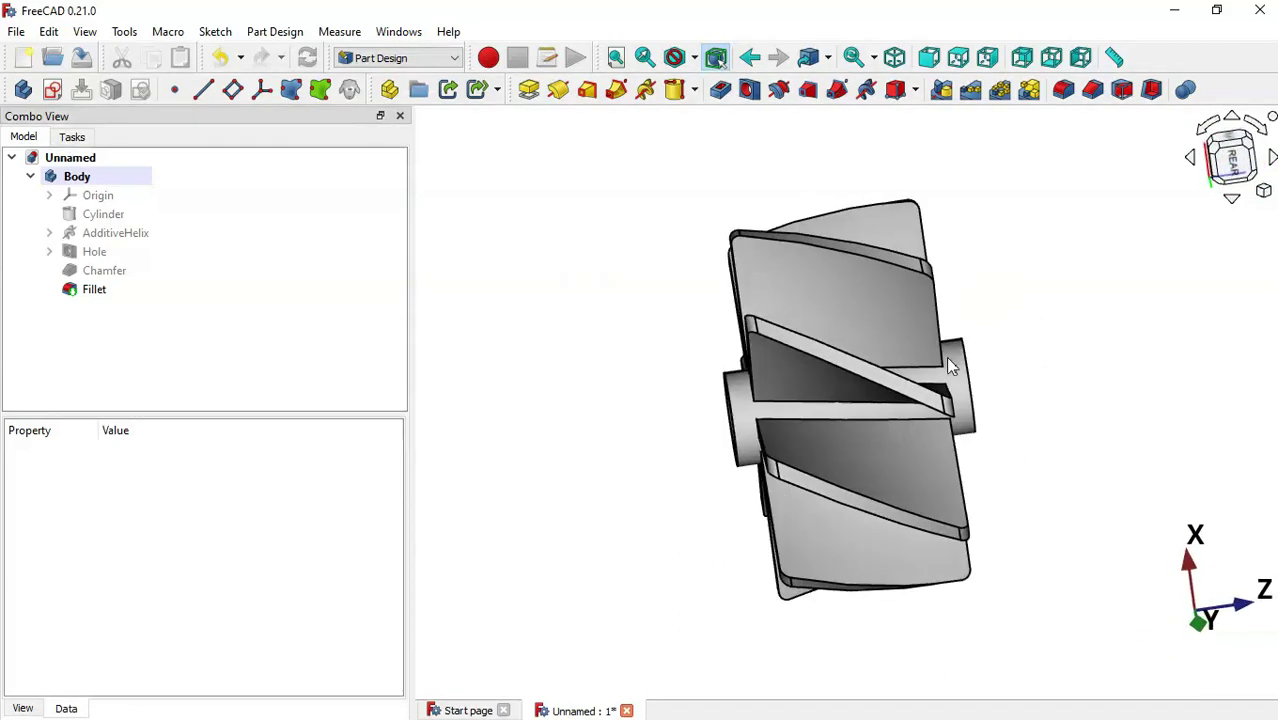